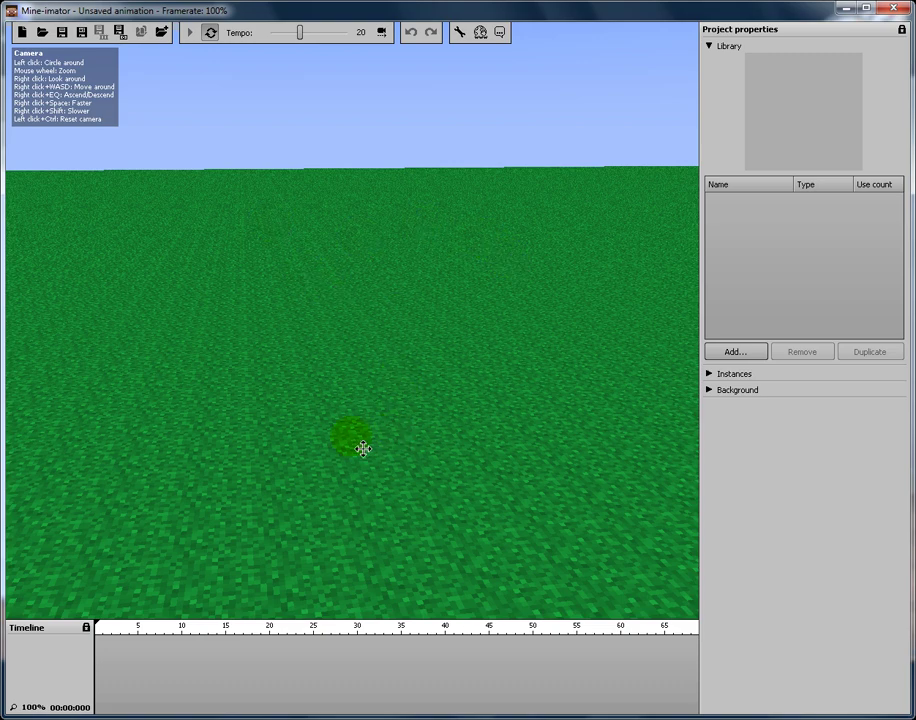
left_click(603, 384)
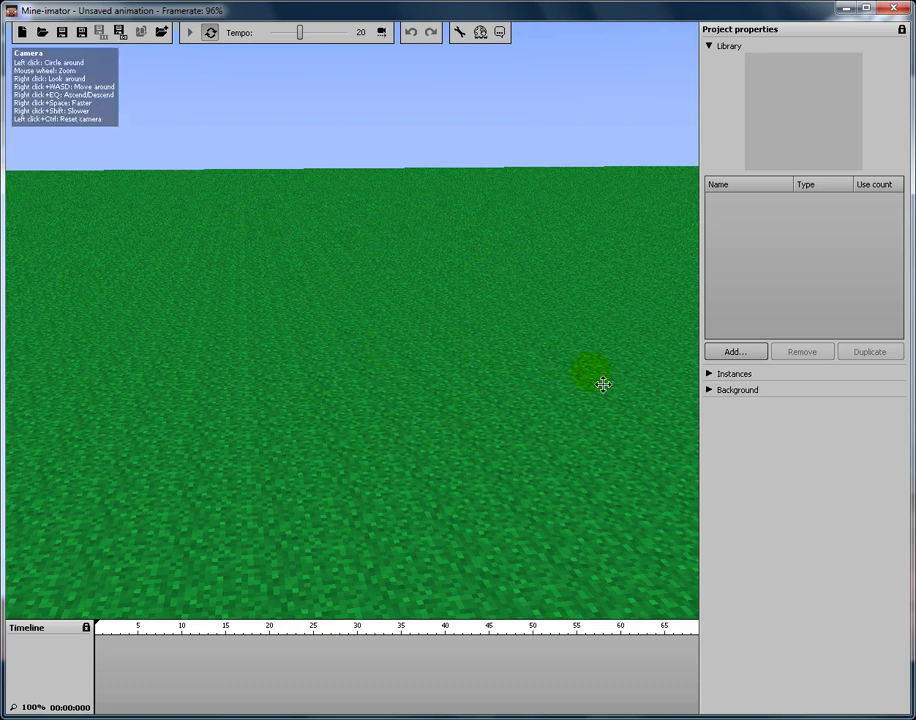
right_click_drag(510, 345, 359, 67)
left_click(460, 119)
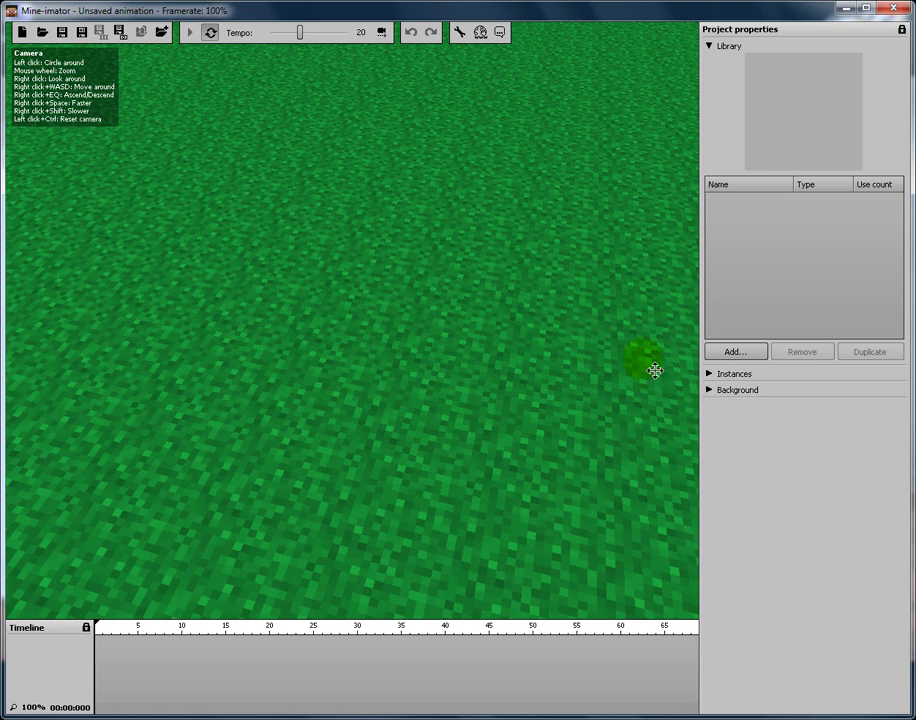
left_click(574, 347)
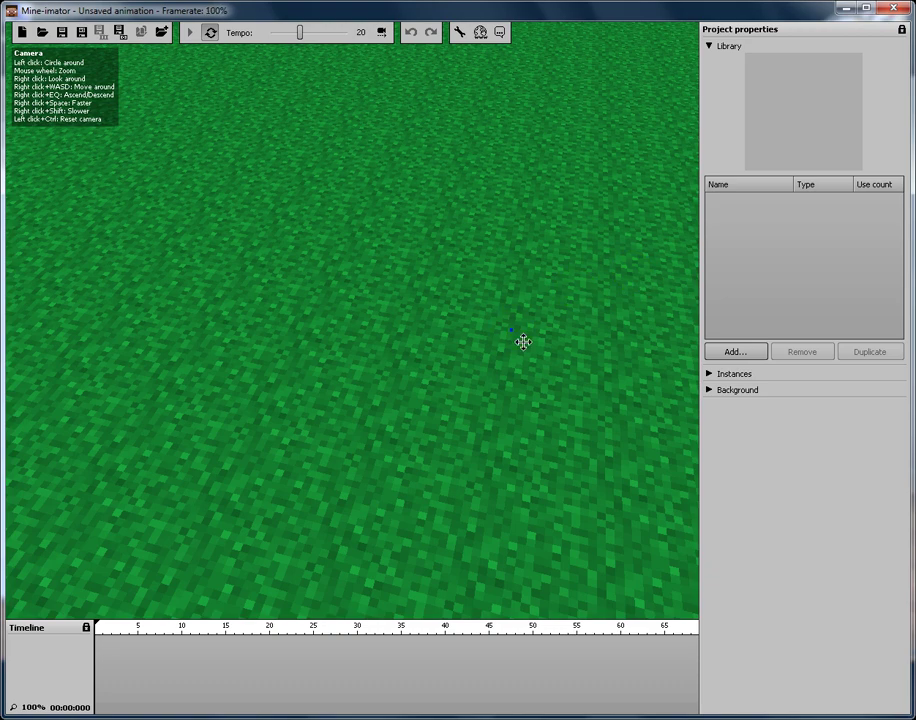
right_click_drag(523, 342, 528, 268)
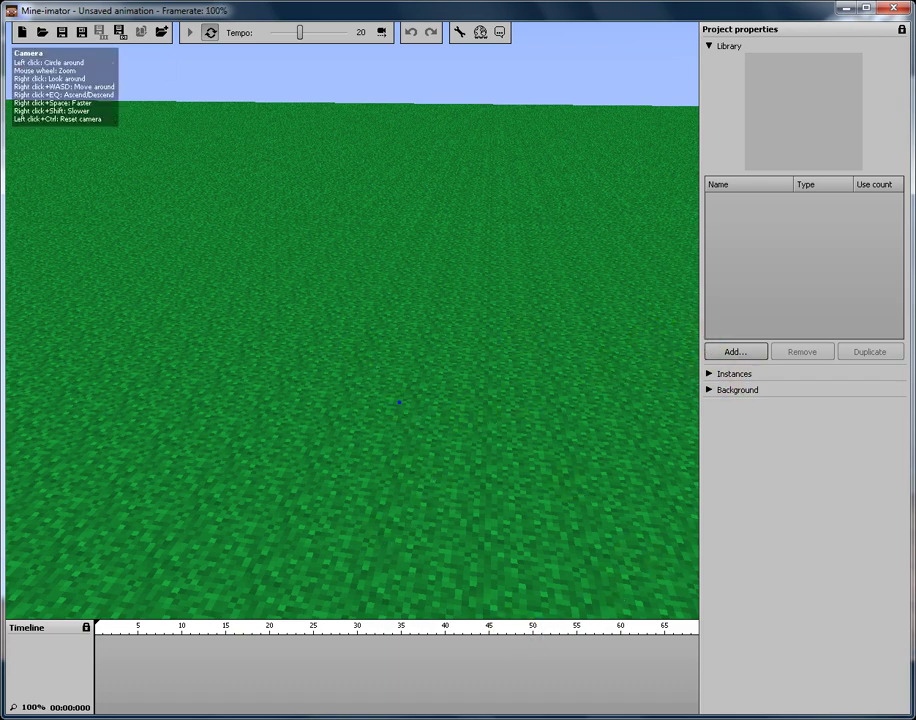
left_click_drag(616, 598, 689, 270)
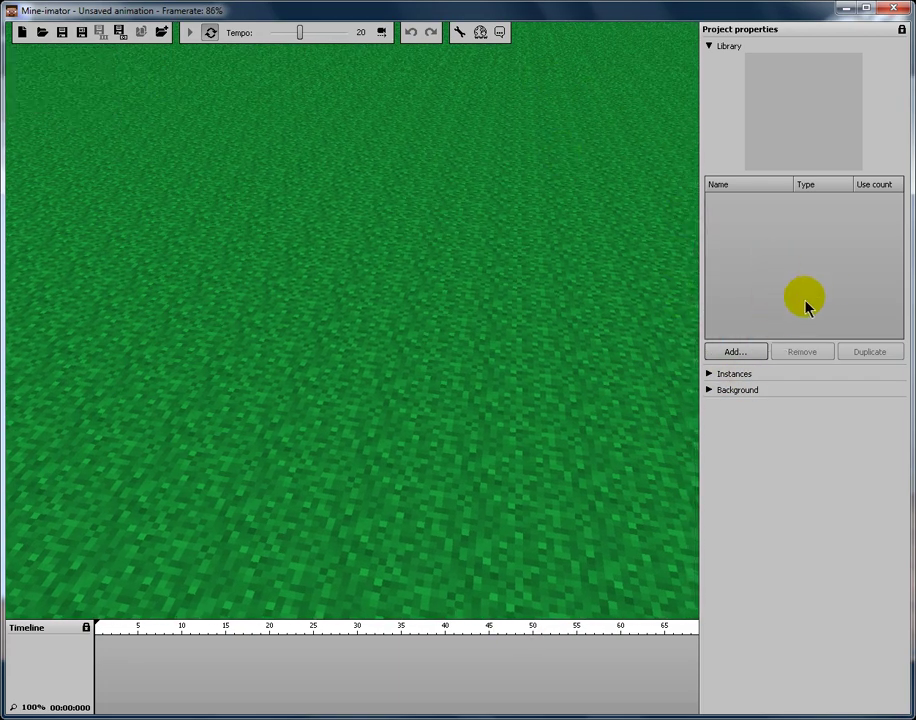
- Add a character to the scene and set its model to Creeper
left_click(760, 352)
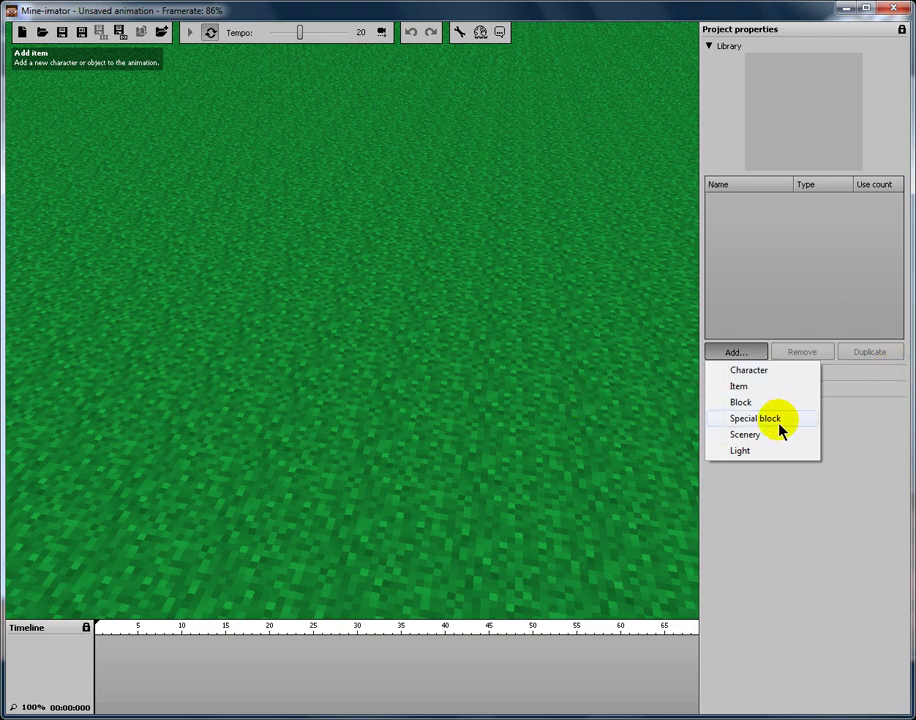
left_click(756, 372)
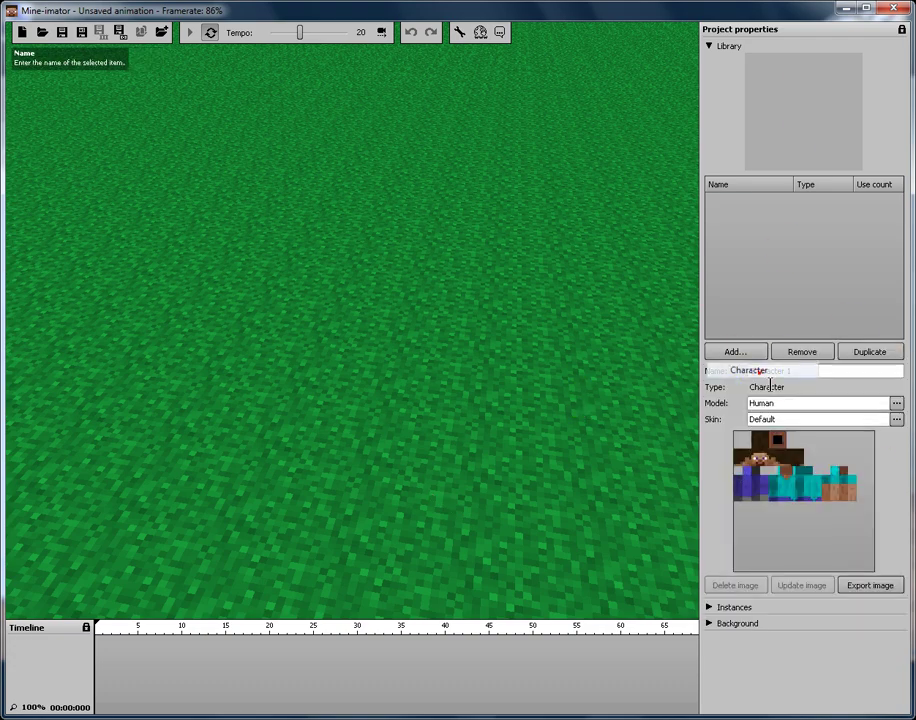
left_click(896, 404)
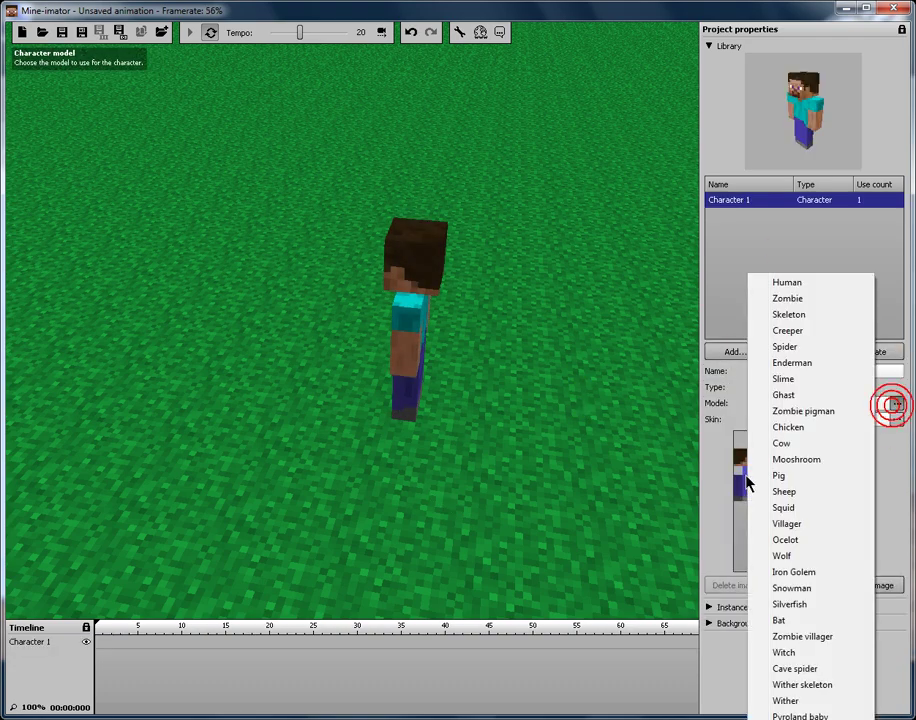
left_click(789, 335)
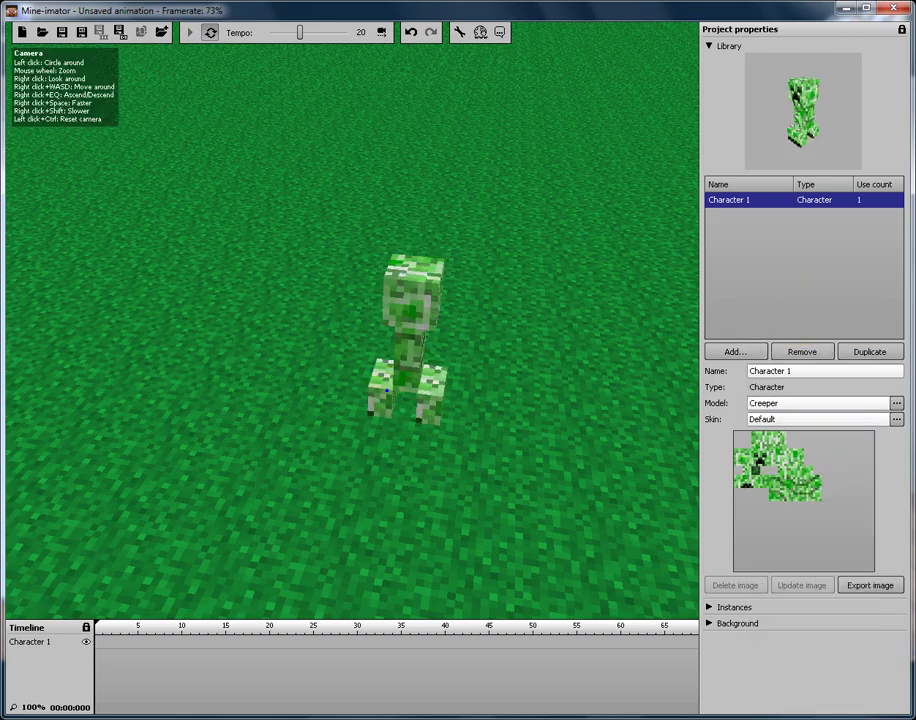
- Show the camera instance in the timeline
right_click_drag(386, 390, 315, 430)
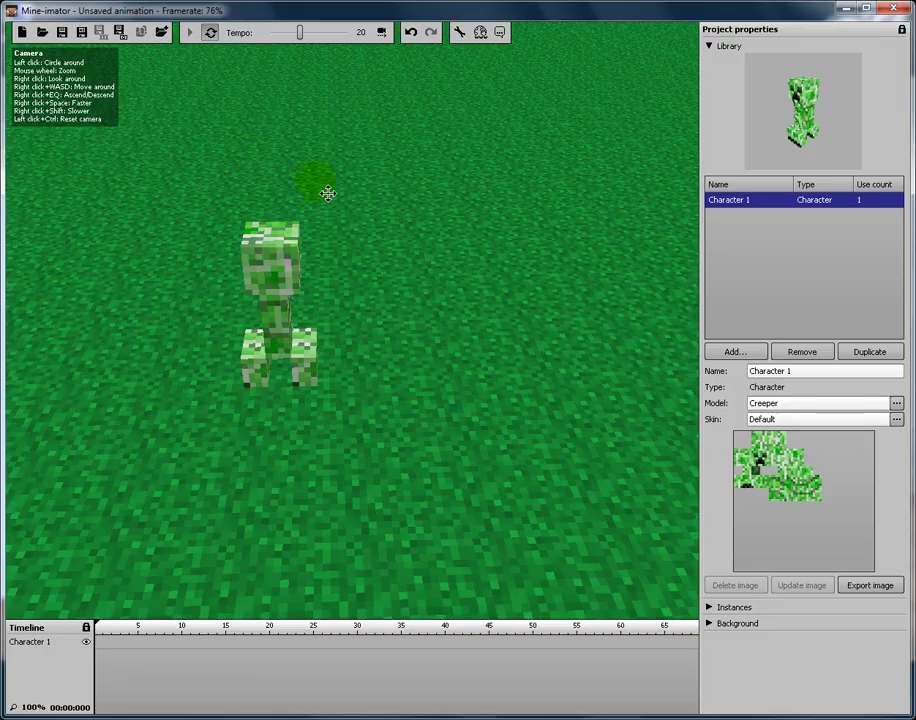
right_click_drag(432, 301, 410, 360)
key("d")
key("w")
key("s")
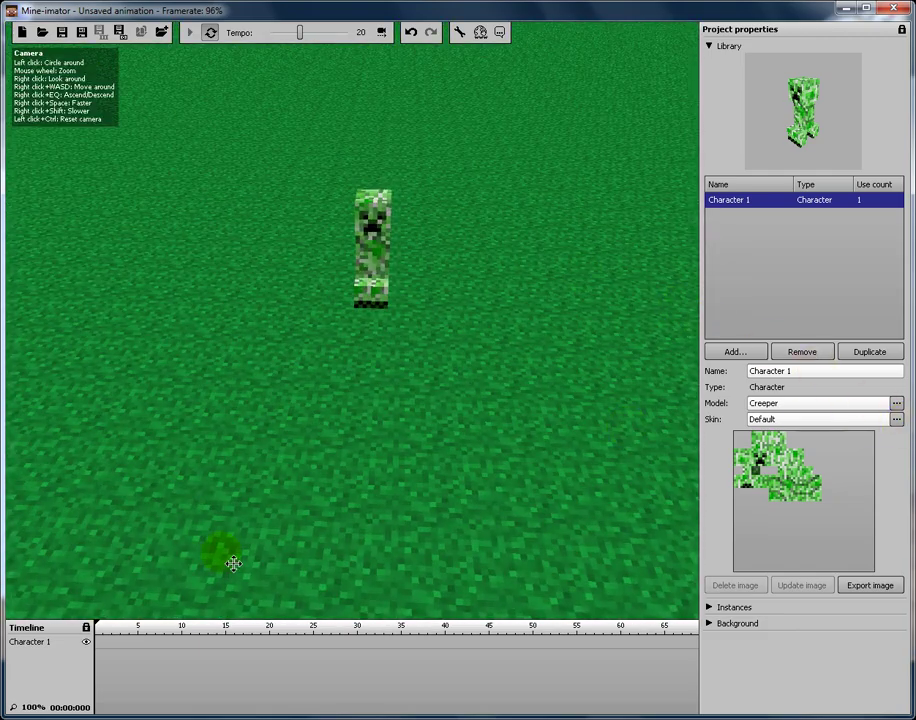
left_click(708, 607)
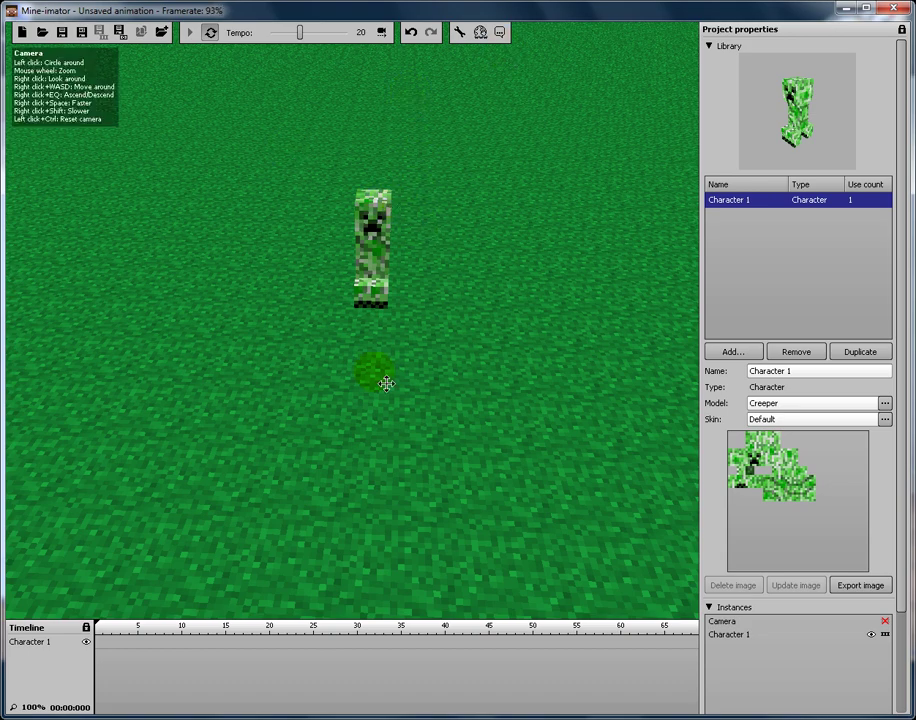
left_click(884, 622)
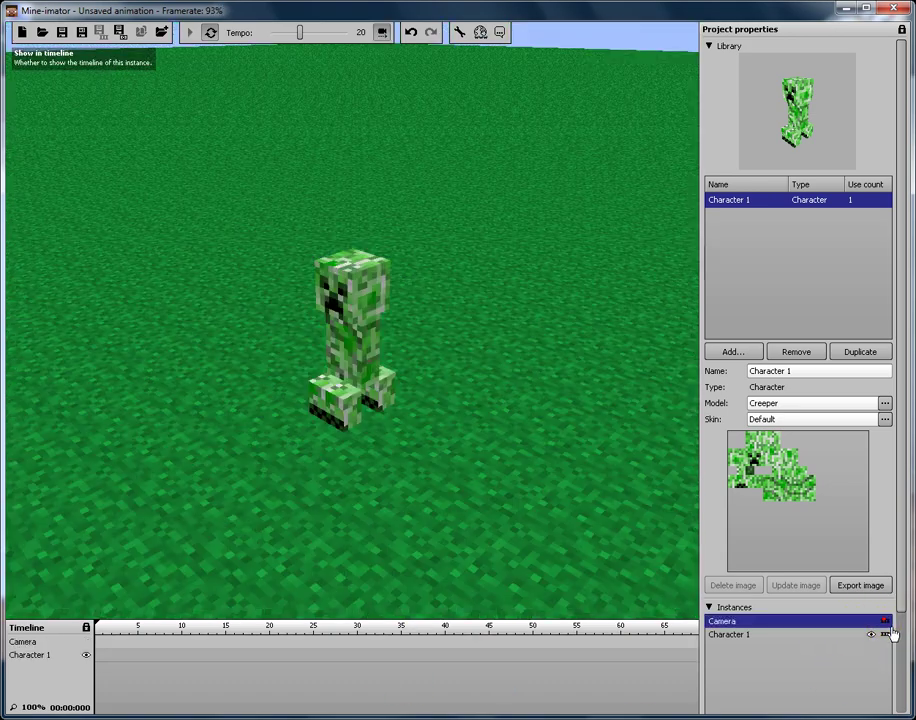
- Create a camera keyframe at frame 0 and place the camera near ground level, facing the creeper's front
left_click(96, 641)
right_click_drag(174, 511, 144, 442)
key("d")
key("s")
key("w")
key("d")
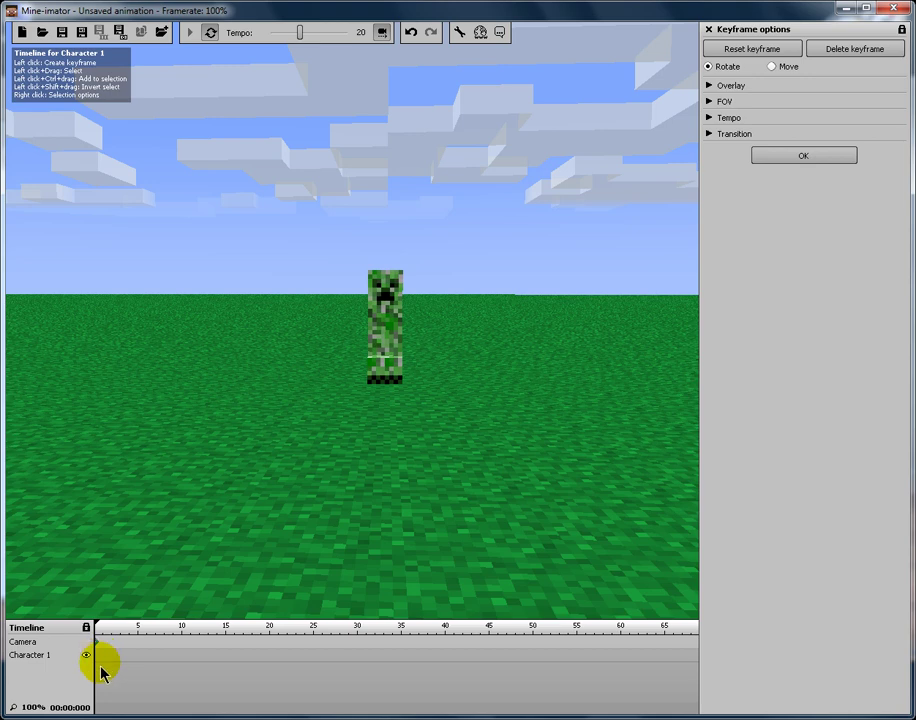
- Create a keyframe for Character 1 at frame 0
mouse_move(121, 713)
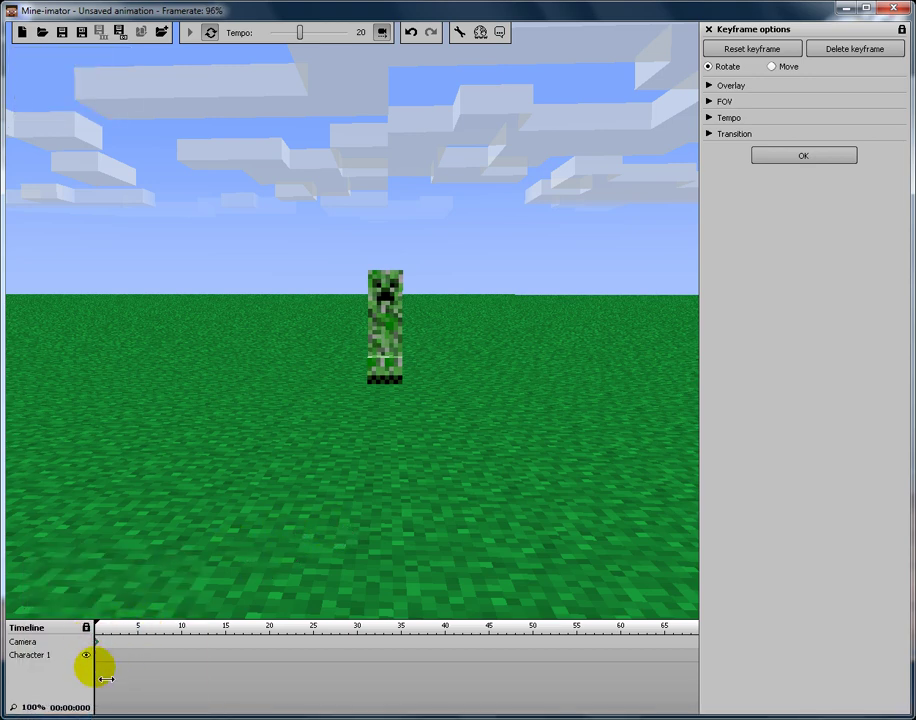
left_click(95, 664)
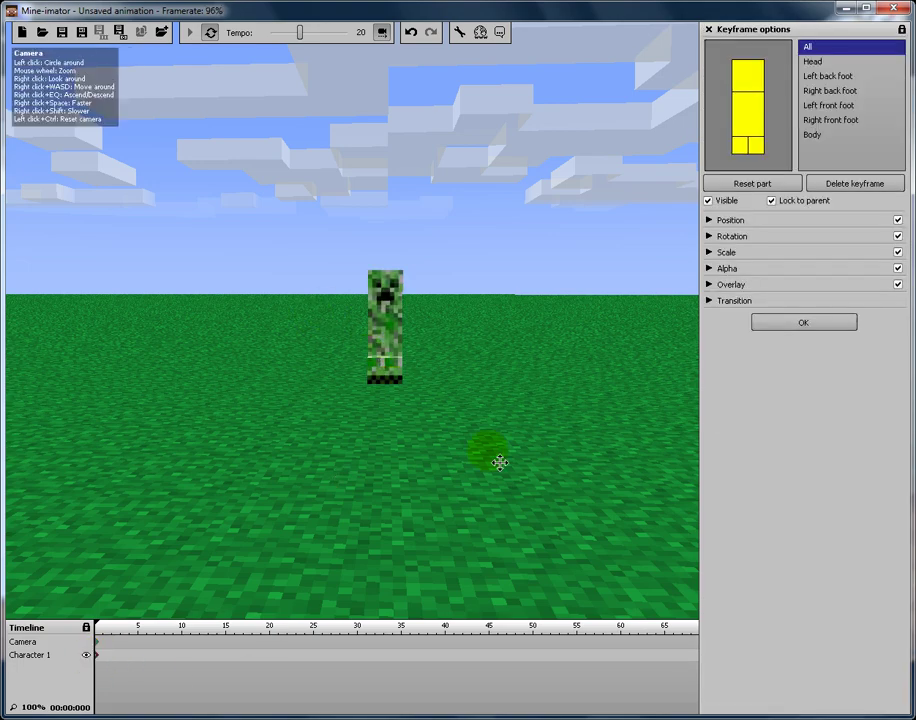
right_click_drag(378, 350, 378, 352)
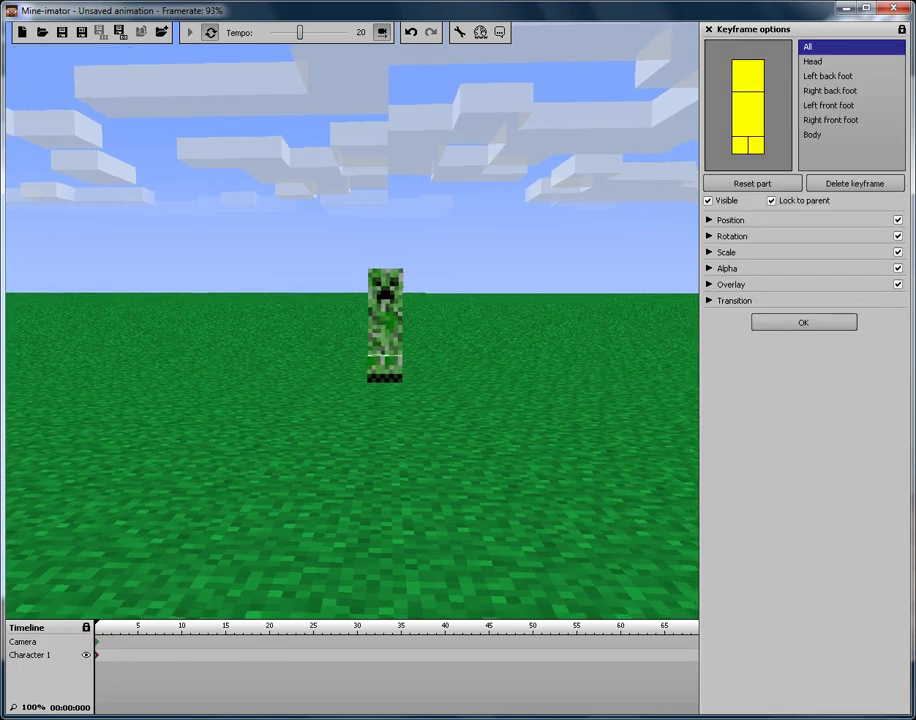
left_click(61, 695)
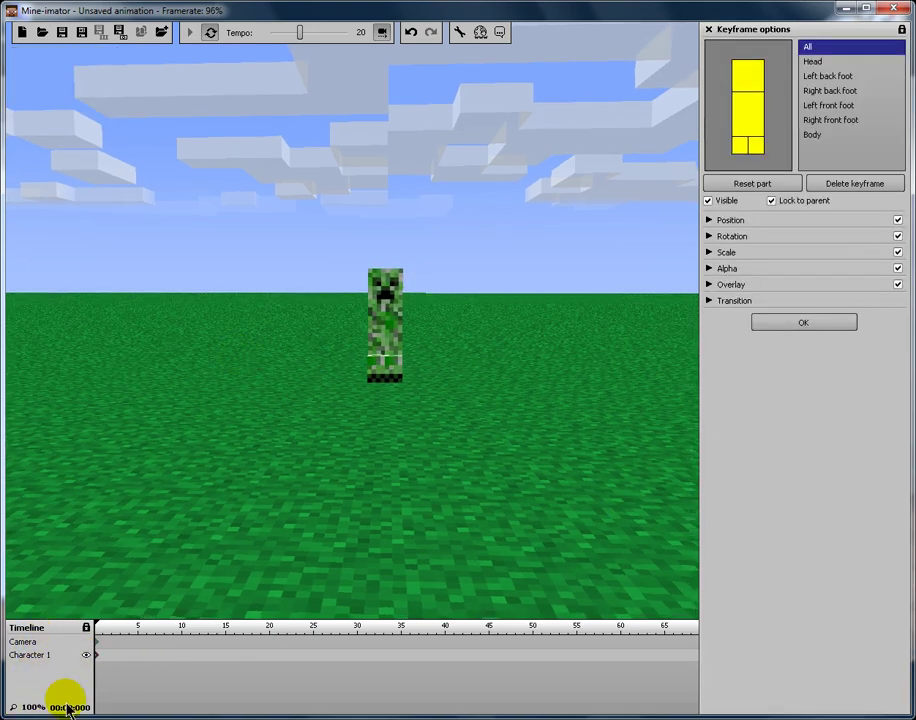
left_click(100, 633)
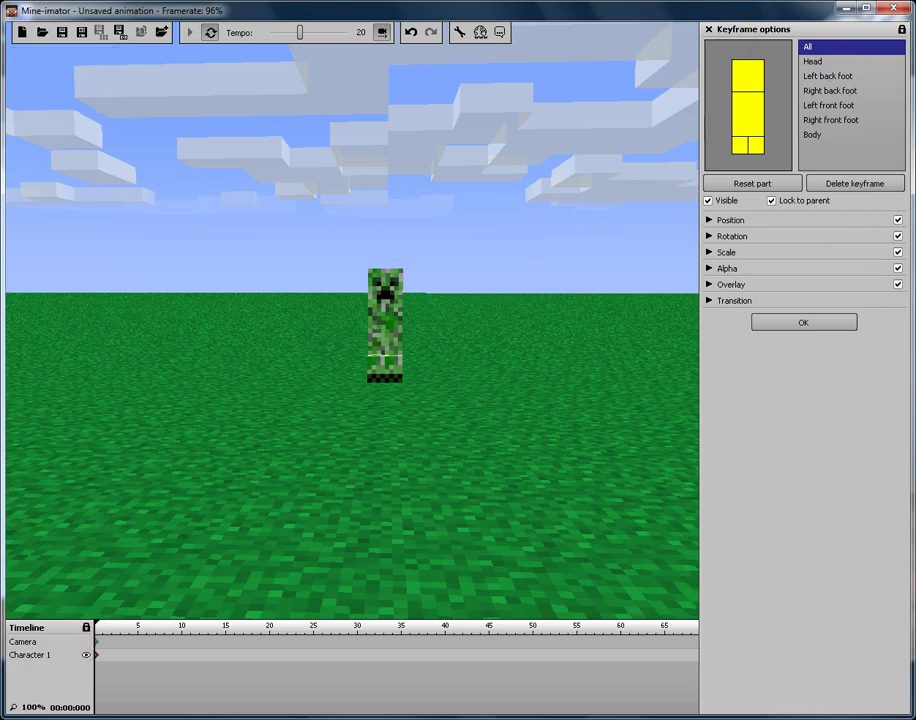
- Show the creeper's position settings and axis handles, and add a second Character 1 keyframe at frame 15
right_click_drag(152, 608, 405, 430)
key("w")
key("s")
key("w")
mouse_move(98, 320)
right_mouse_down()
mouse_move(135, 290)
mouse_move(98, 320)
right_mouse_up()
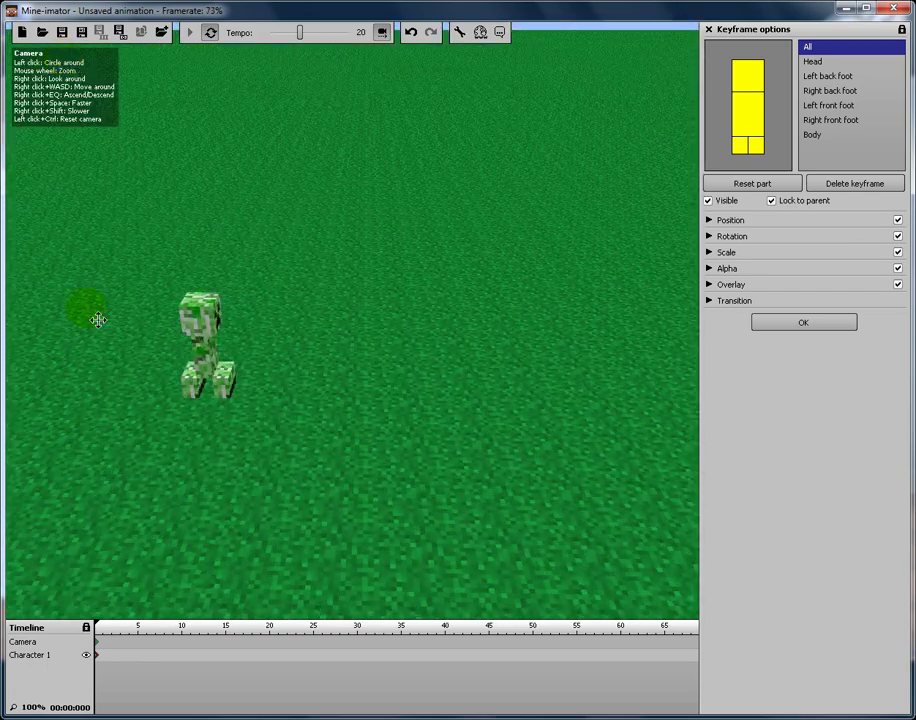
left_click(709, 221)
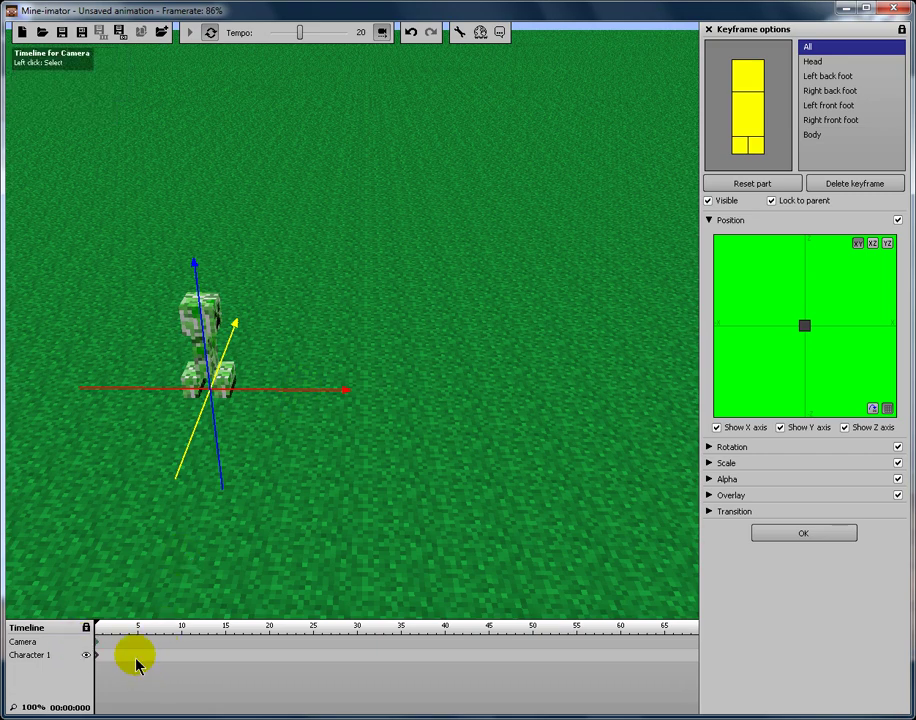
left_click(230, 659)
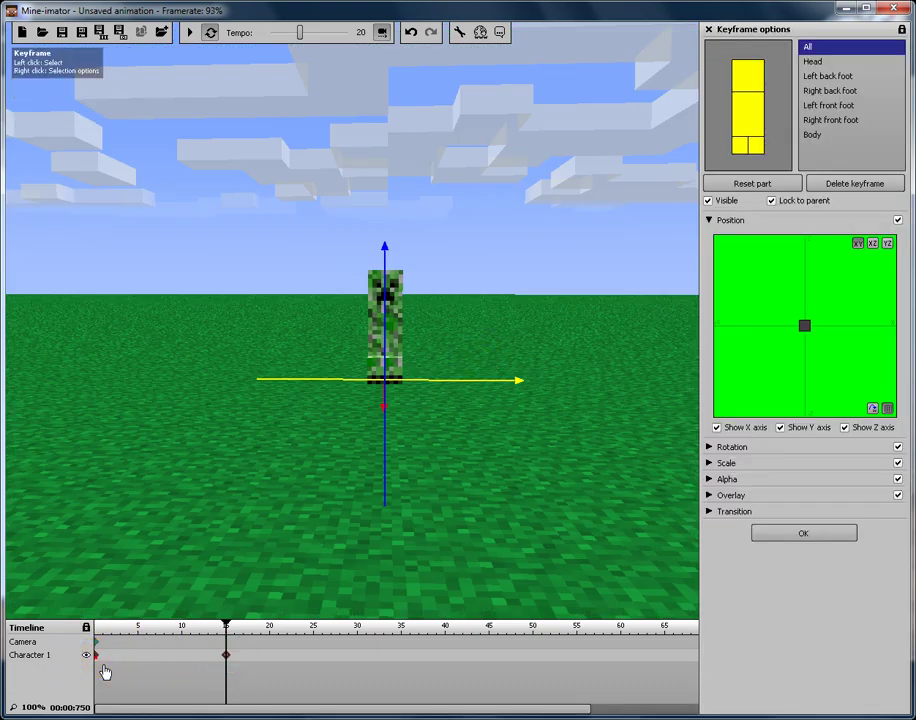
- At the frame 15 keyframe, move the whole creeper forward along the X axis toward the camera
key("s")
right_click_drag(267, 407, 80, 90)
left_click(229, 656)
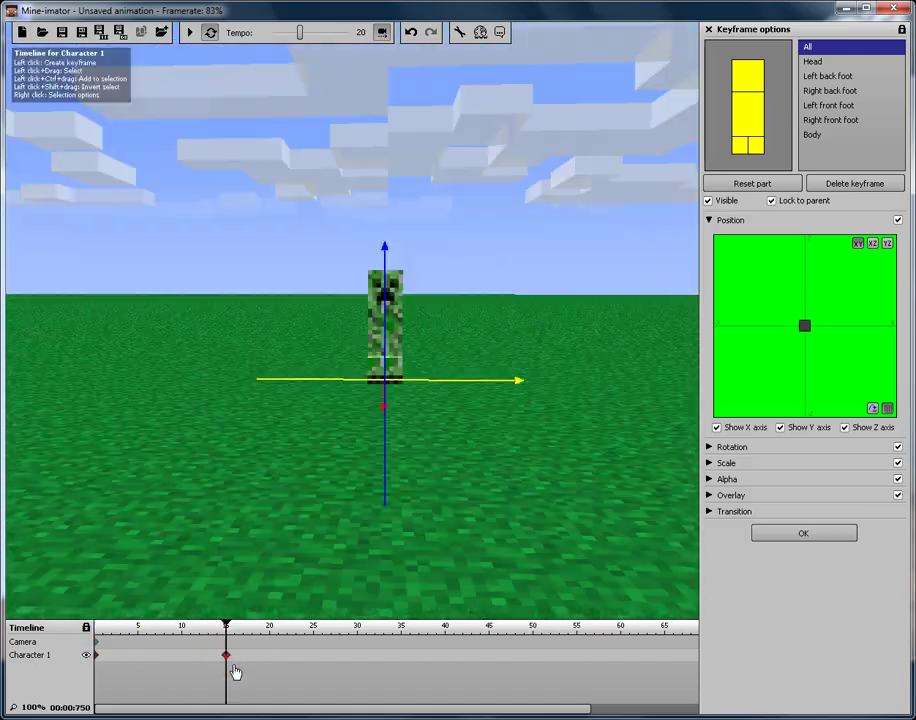
key("s")
right_click_drag(132, 316, 265, 420)
right_click_drag(384, 198, 374, 204)
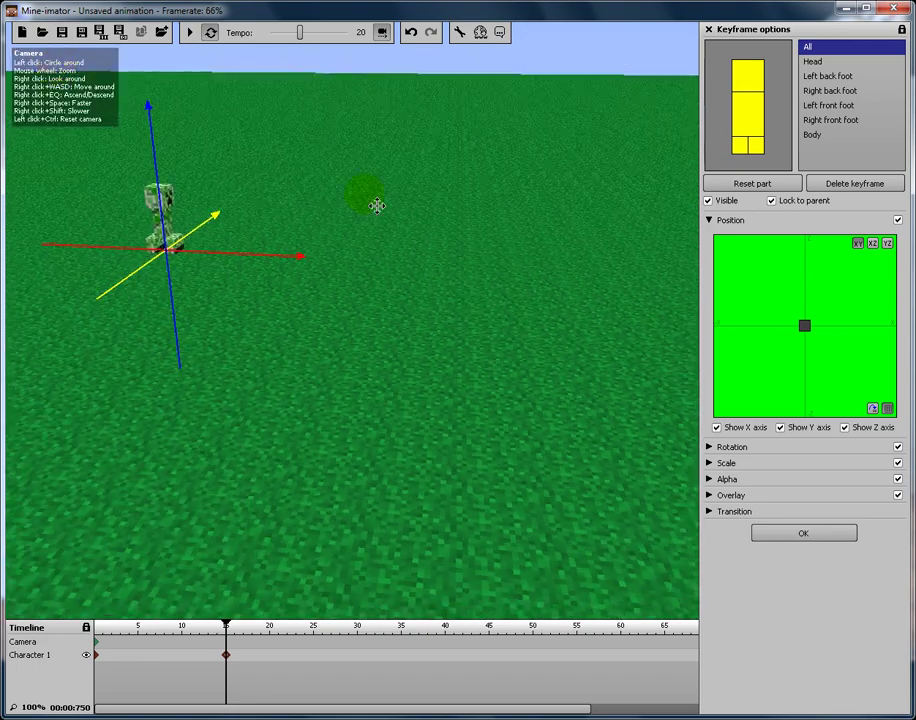
left_click_drag(294, 265, 505, 311)
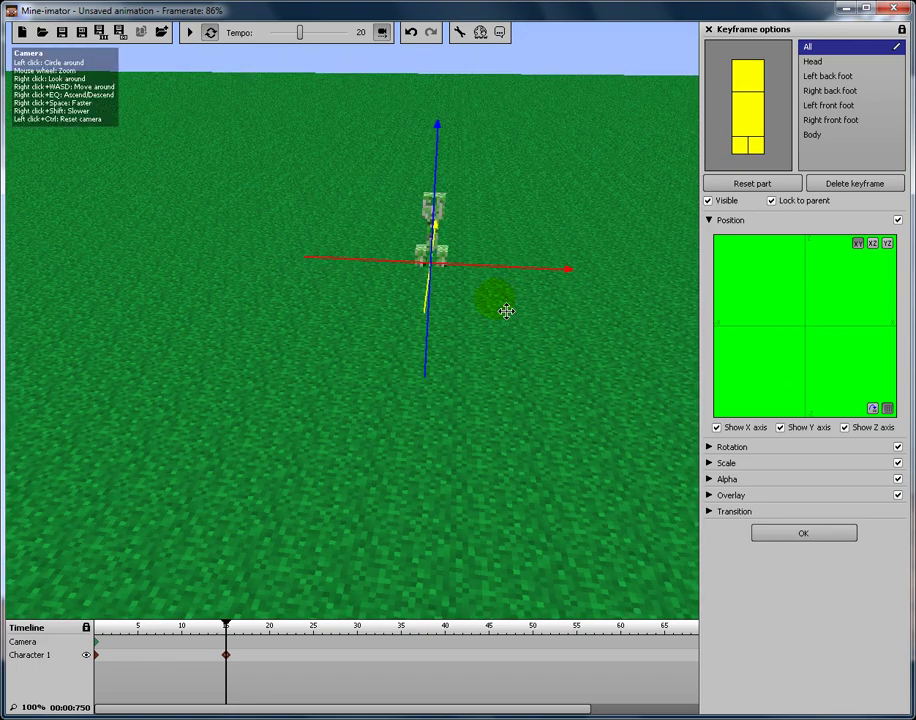
- Compare the creeper at its frame 0 and frame 15 keyframes, and delete the stray keyframe at frame 16
left_click(100, 658)
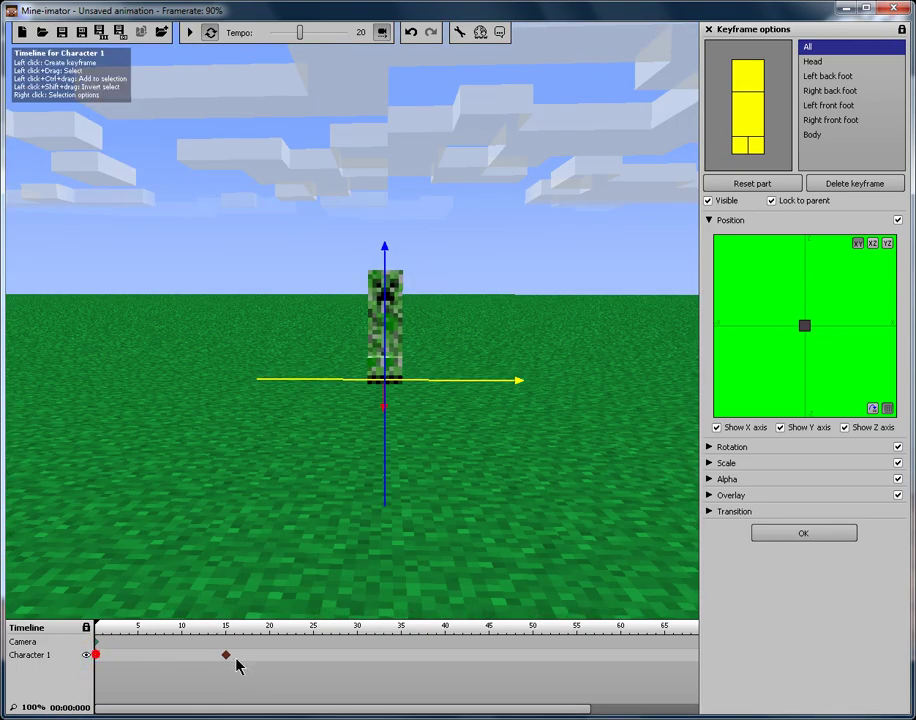
left_click(234, 656)
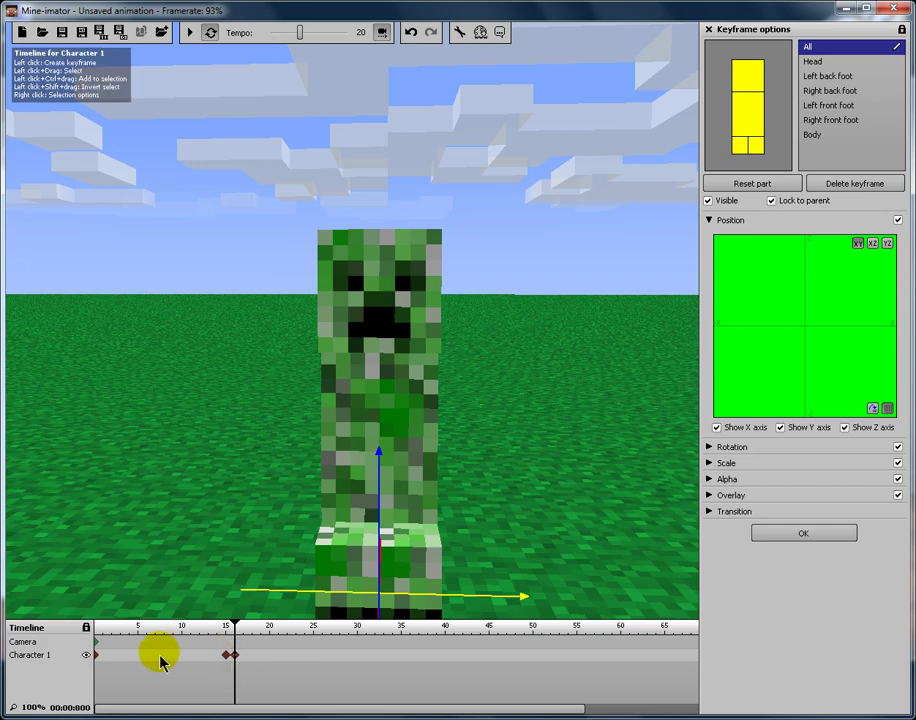
key("Delete")
left_click(227, 657)
- Create a walking animation from Character 1's frame 0 keyframe to the next keyframe
left_click(97, 660)
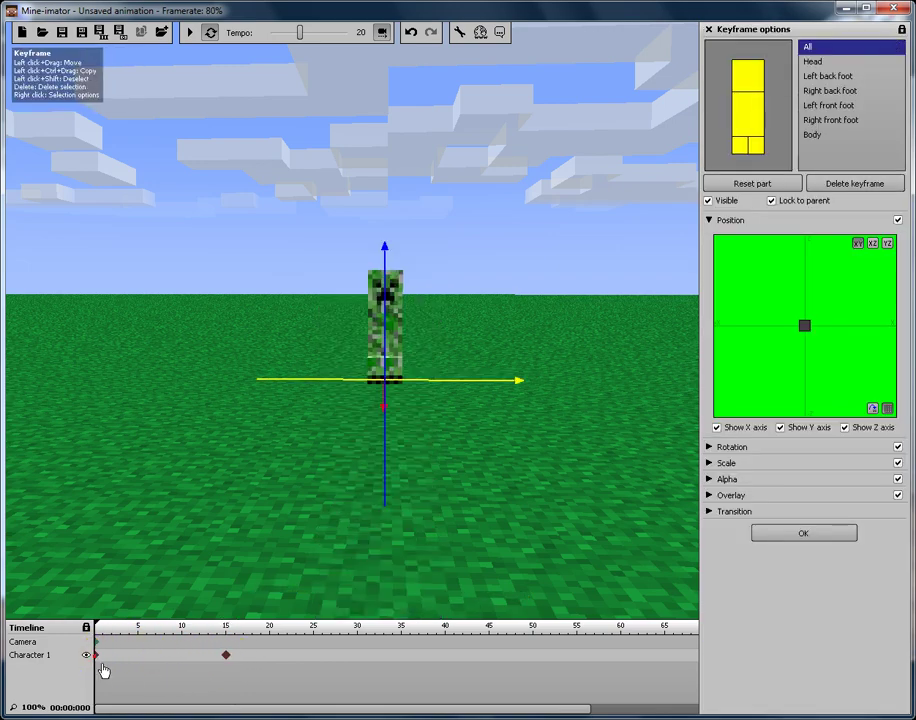
right_click(96, 656)
left_click(168, 712)
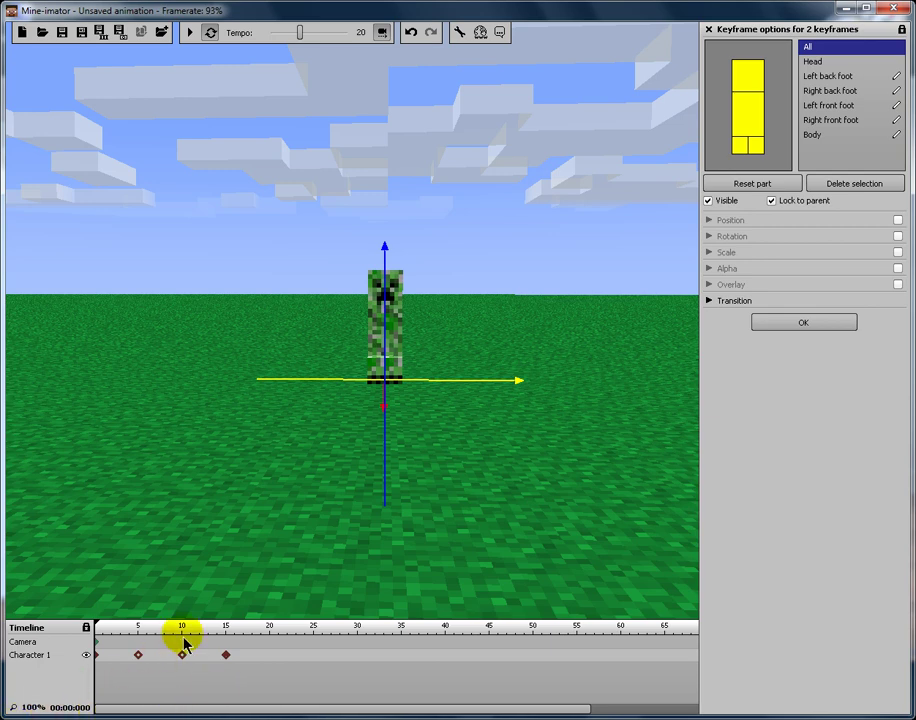
right_click(97, 648)
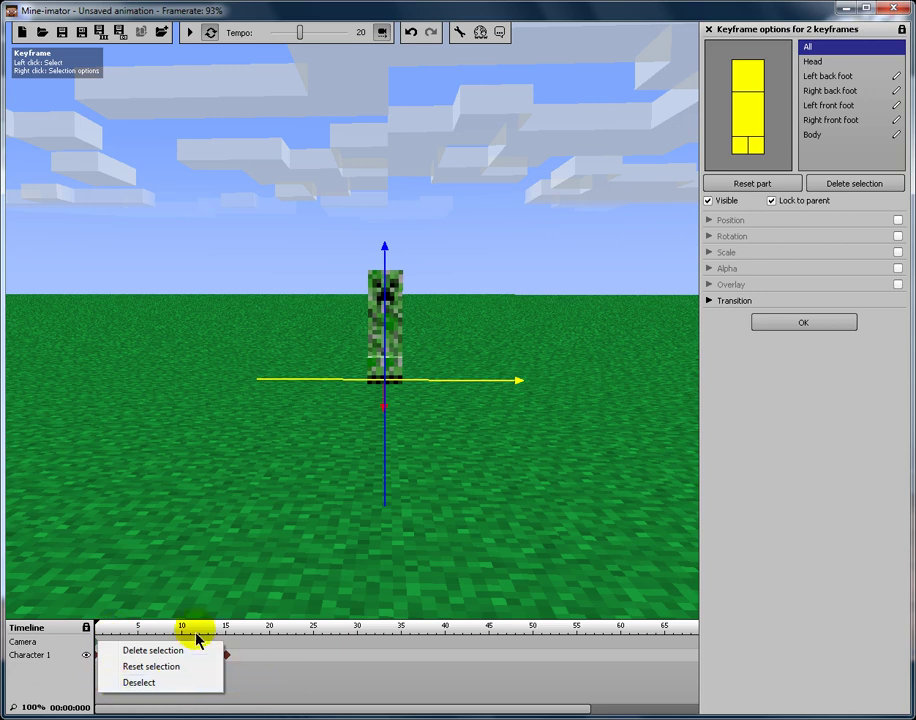
left_click(266, 683)
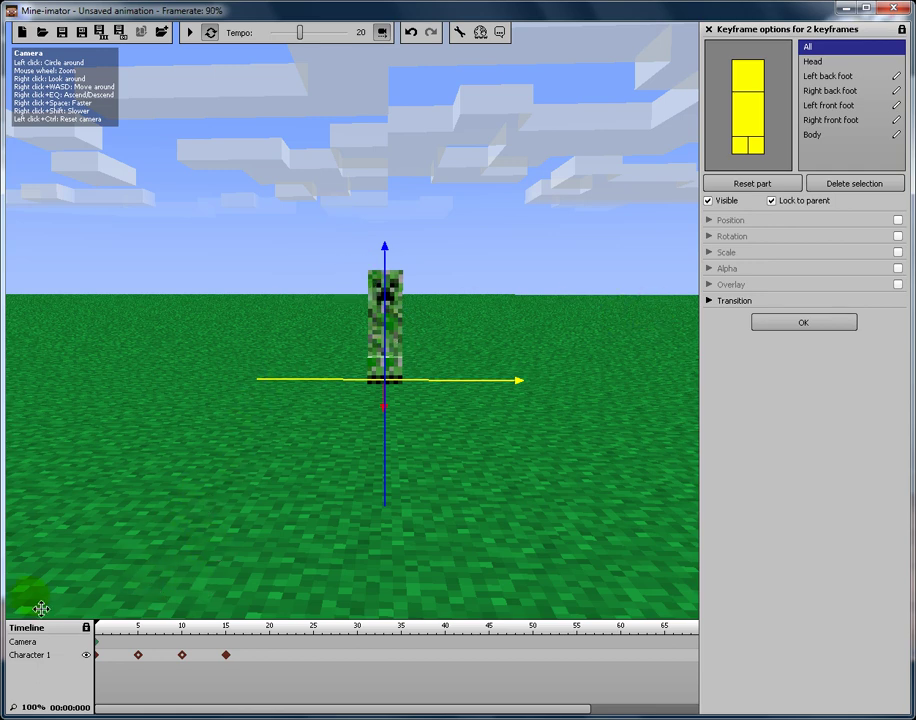
- Play back and pause the walk, and set the animation tempo to 10
left_click(189, 33)
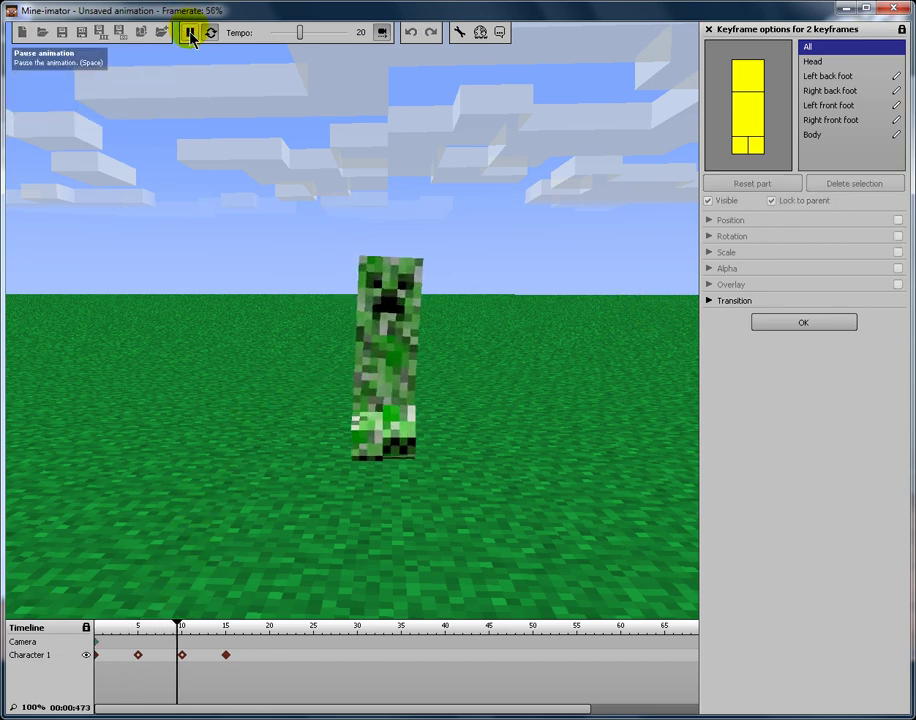
left_click(191, 35)
left_click(292, 33)
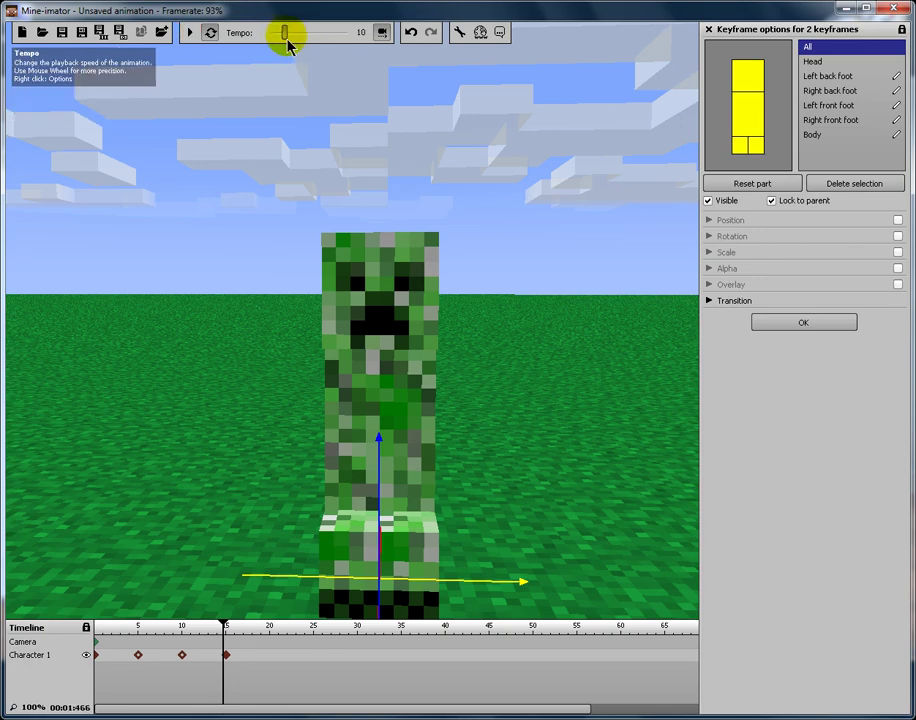
- Delete the intermediate walking keyframes at frames 5 and 10
left_click(175, 660)
left_click(140, 660)
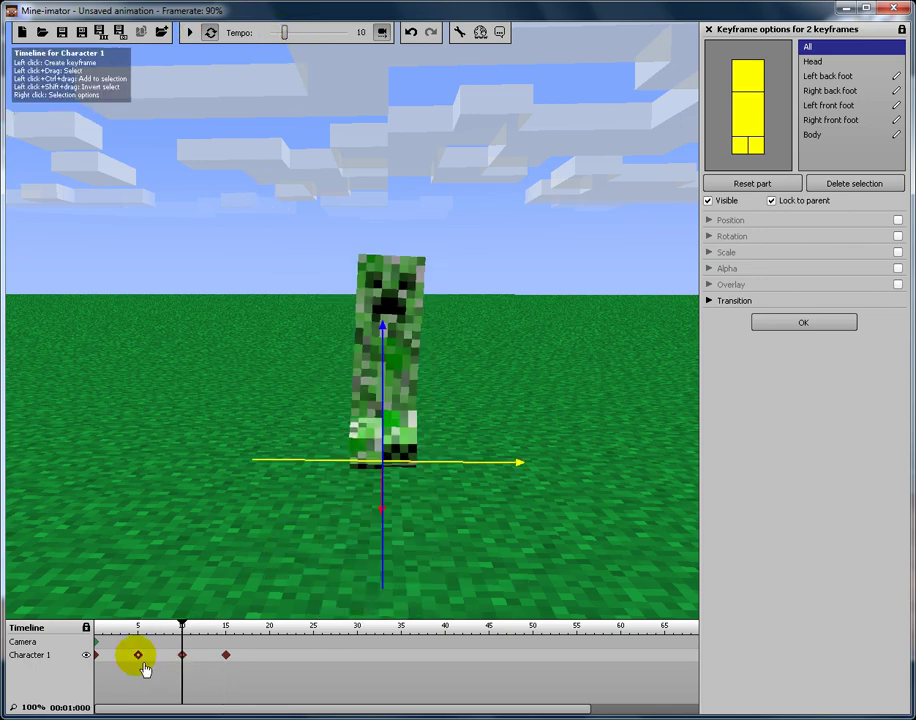
key("Delete")
- Create a walking animation again from Character 1's frame 0 keyframe to the next keyframe, and briefly play it back
left_click(100, 657)
right_click(97, 658)
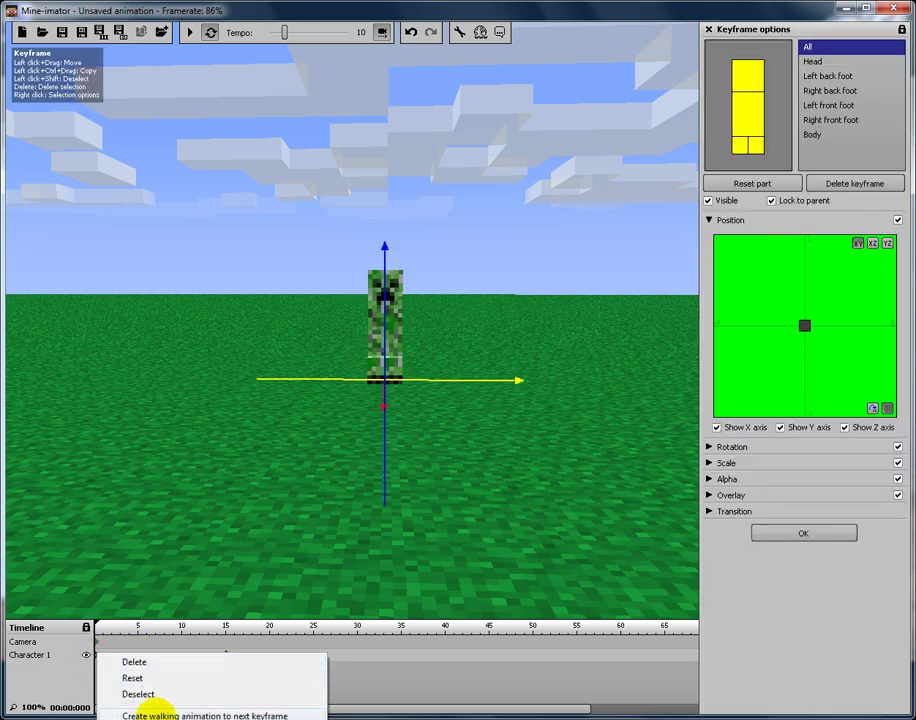
left_click(170, 715)
key("space")
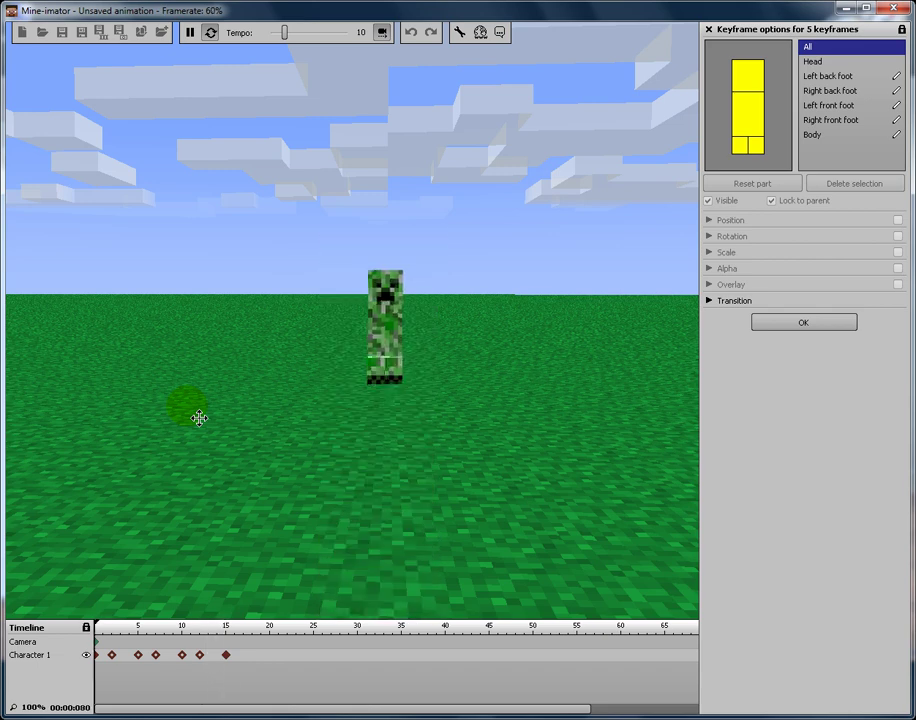
key("space")
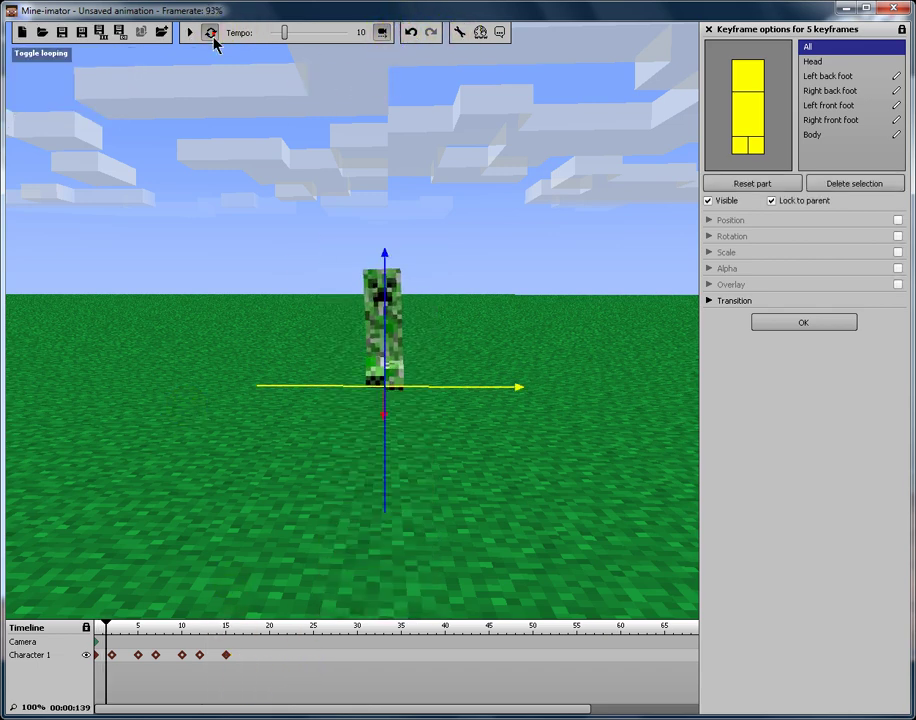
- Add Character 1 keyframes at frames 20 and 22, and turn off simple scaling for the frame 22 keyframe
left_click(268, 662)
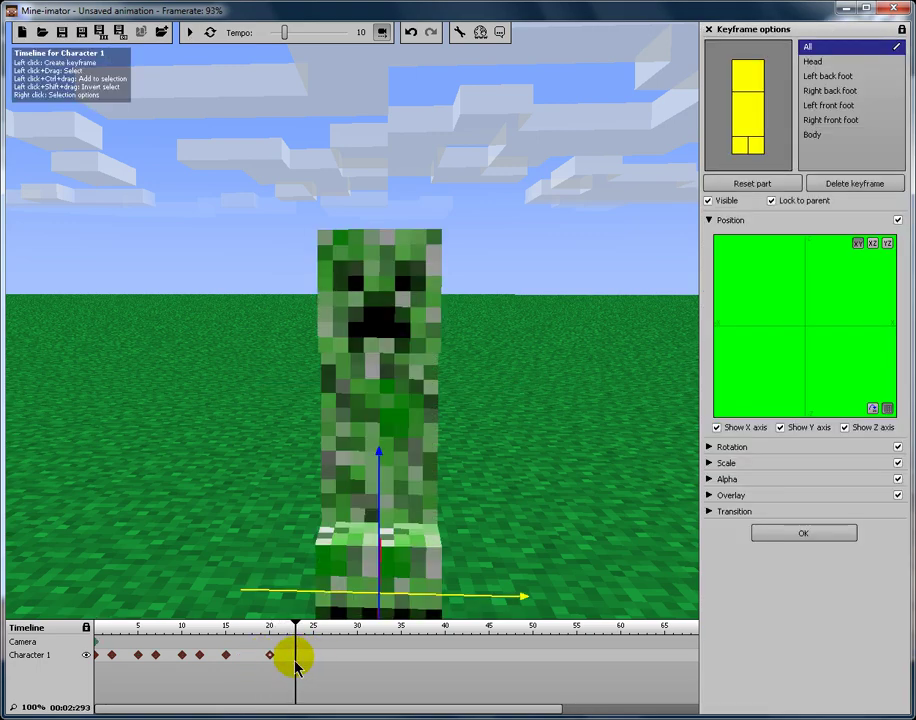
left_click(287, 660)
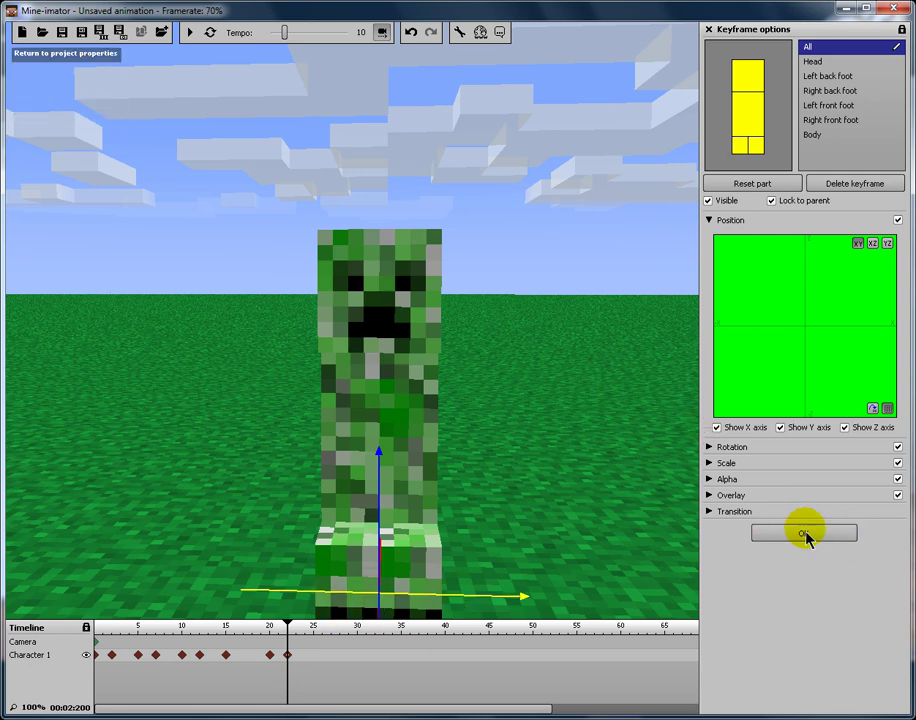
left_click(714, 482)
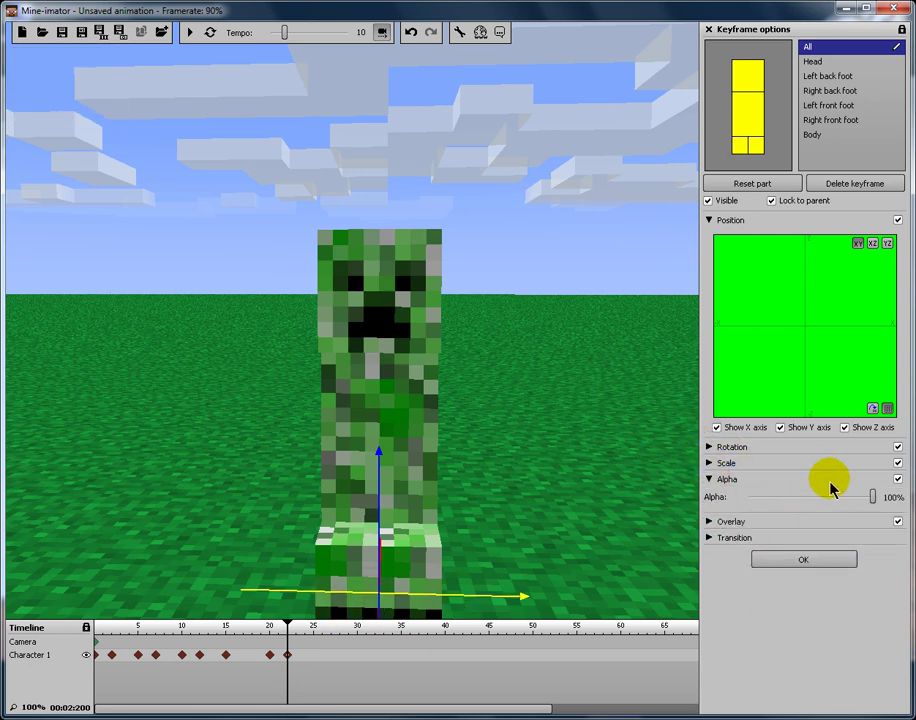
left_click(709, 463)
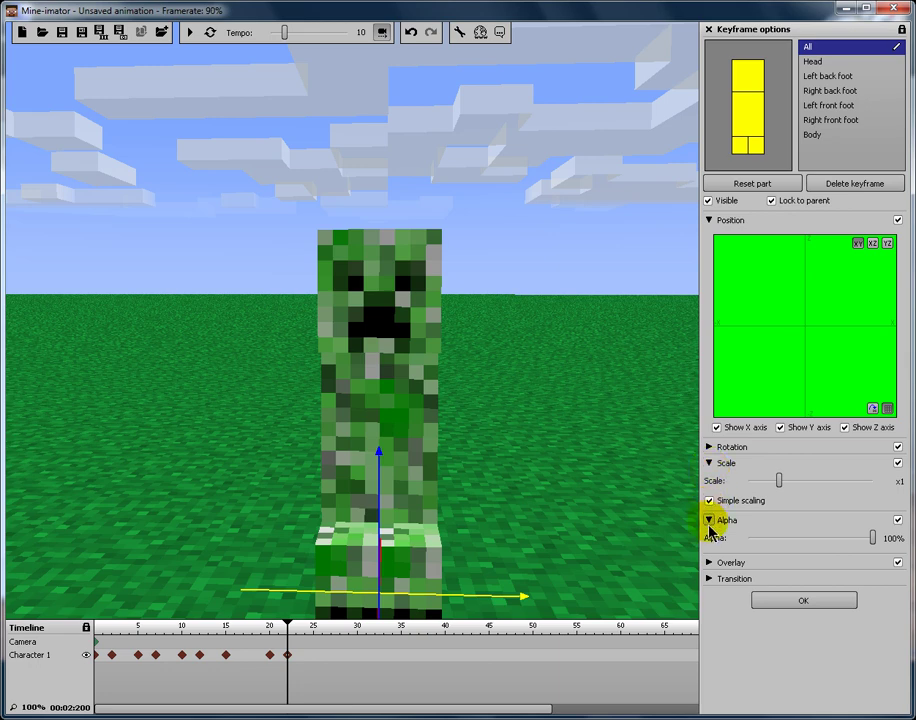
left_click(712, 522)
left_click(709, 463)
left_click(709, 463)
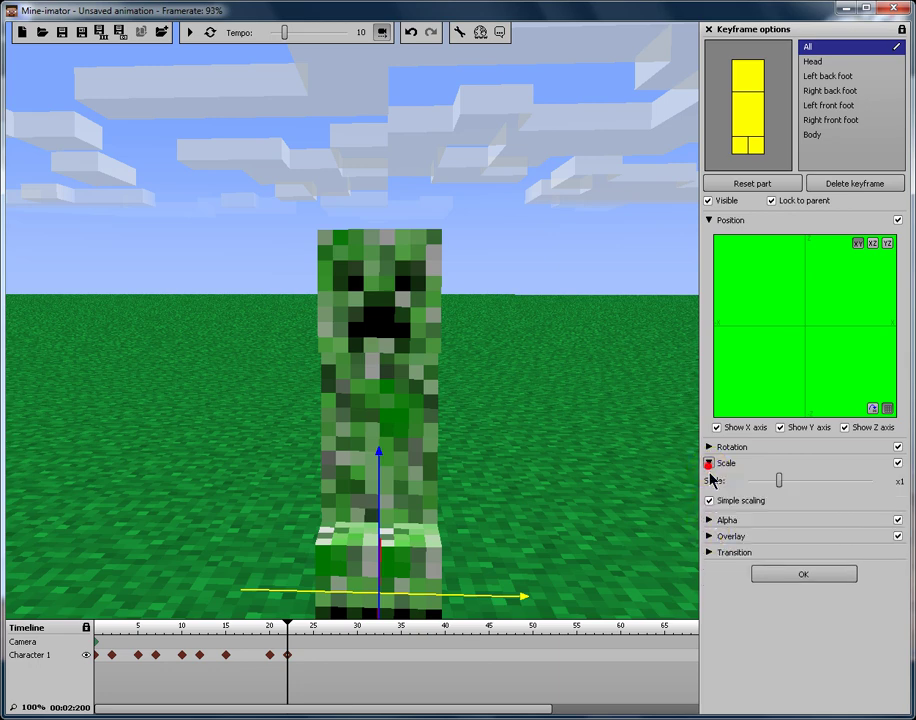
left_click(712, 500)
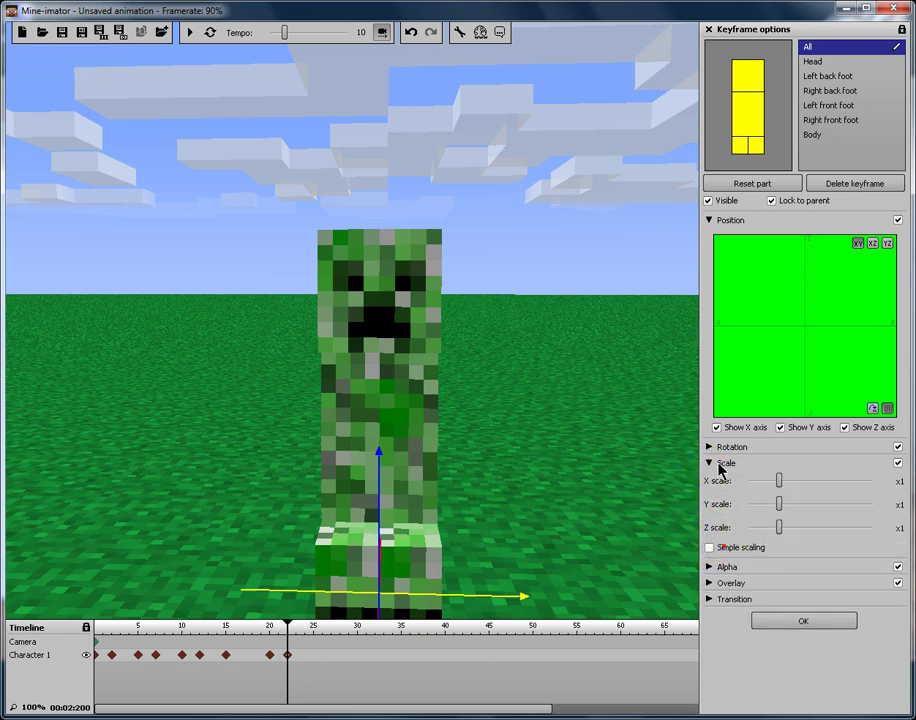
- Give the creeper a white overlay with 31% alpha in the frame 22 keyframe
left_click(709, 583)
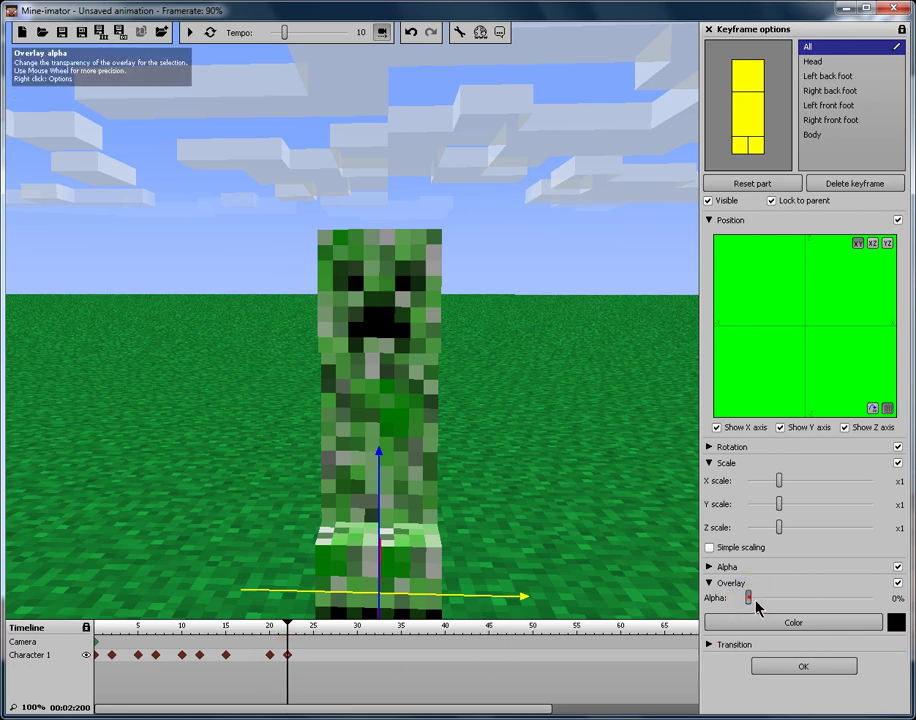
left_click_drag(757, 602, 826, 600)
left_click(874, 625)
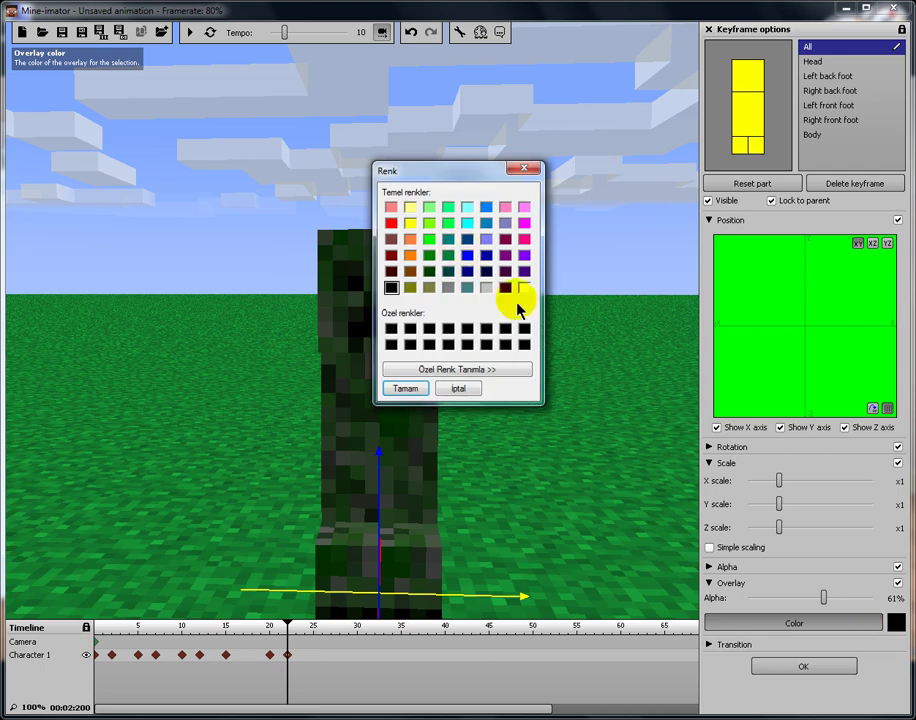
left_click(418, 390)
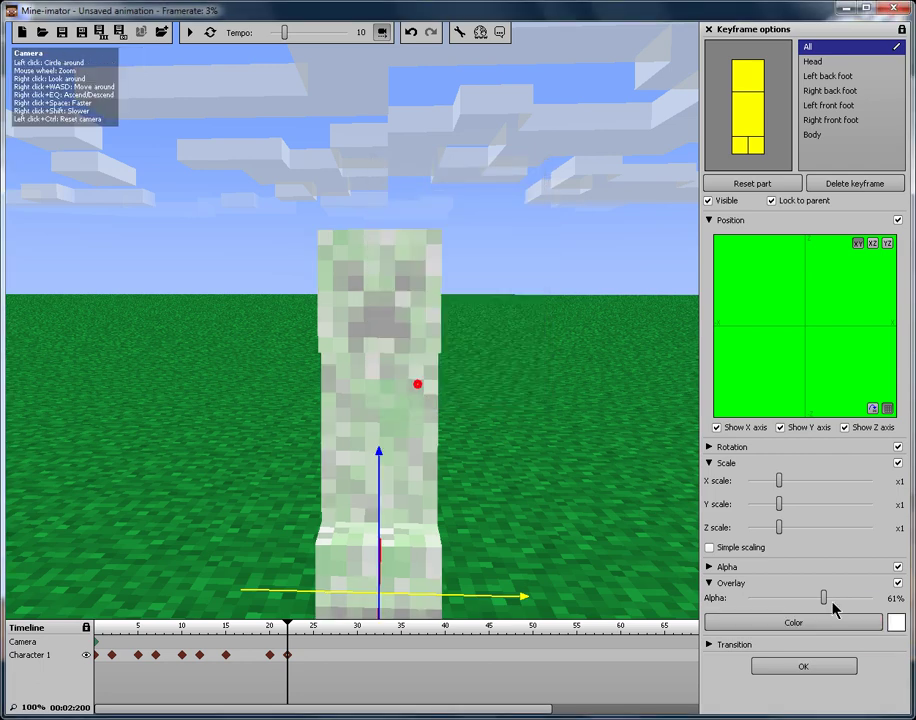
left_click_drag(824, 602, 790, 605)
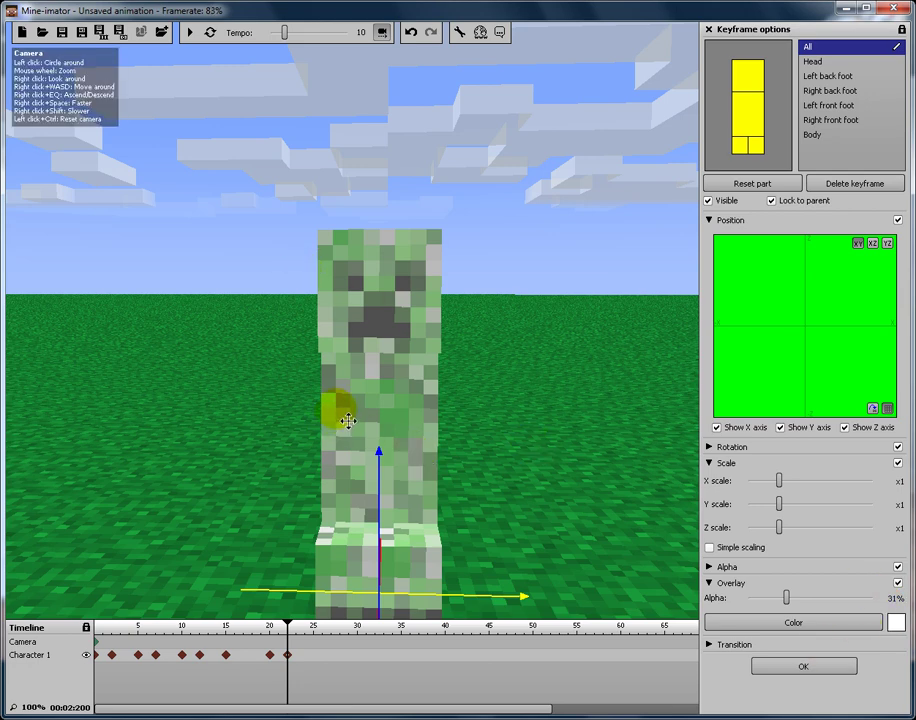
left_click(288, 654)
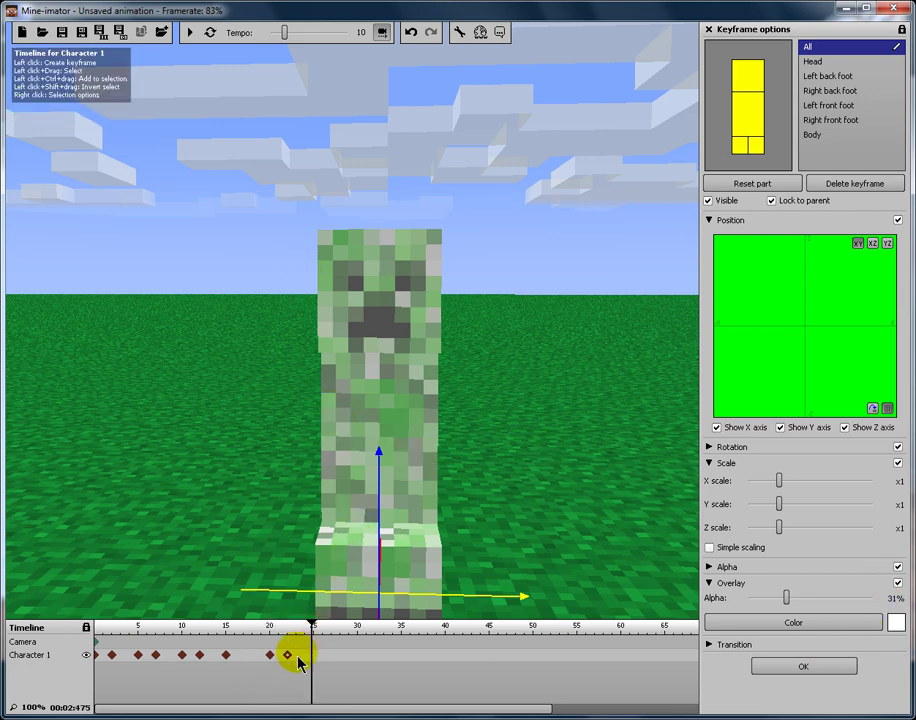
left_click_drag(299, 667, 305, 668)
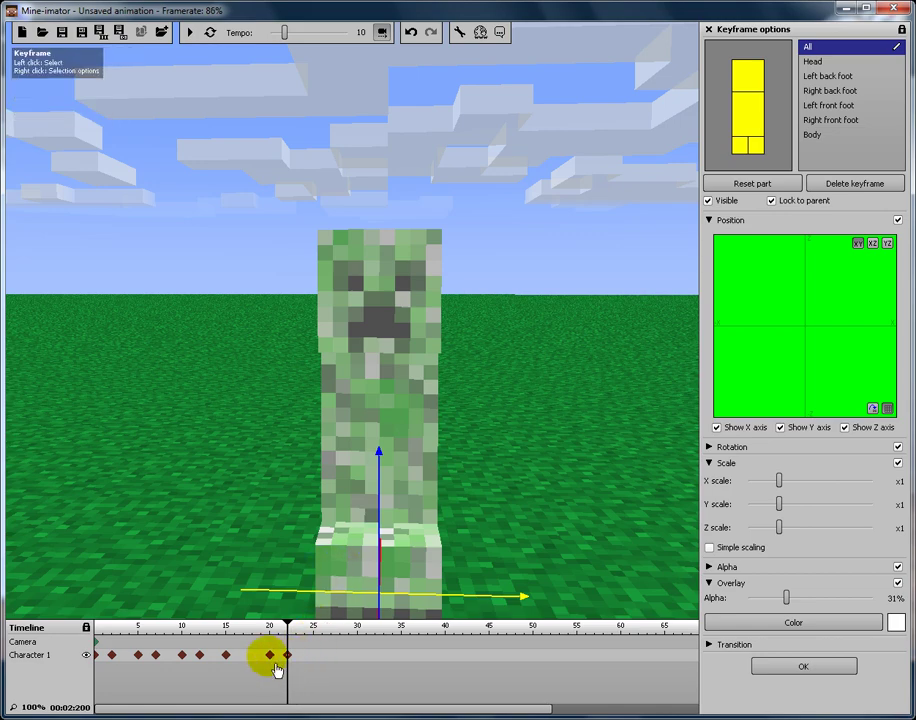
left_click_drag(303, 658, 275, 672)
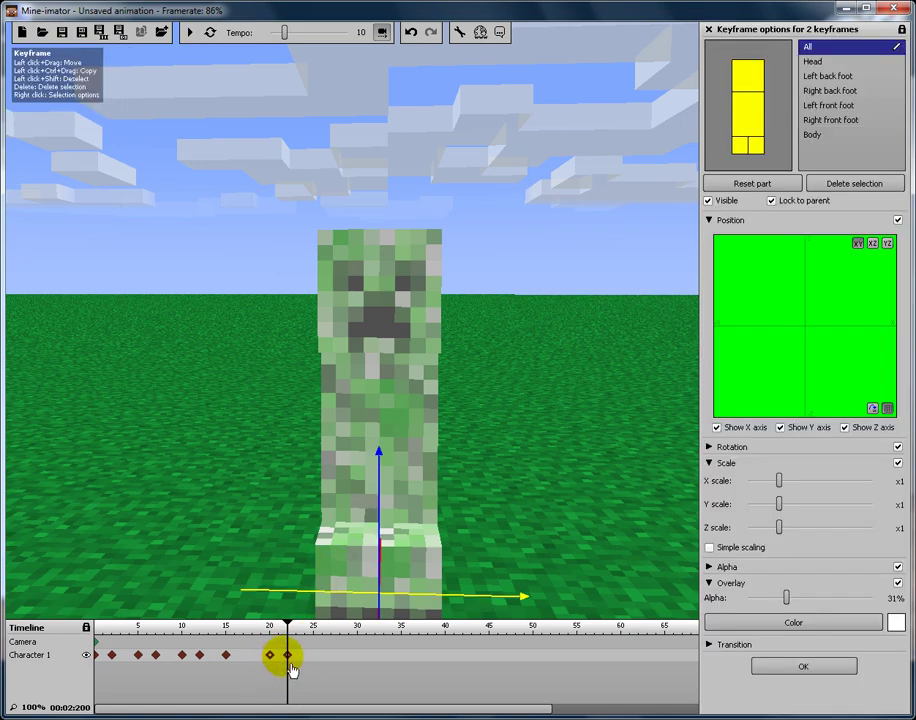
right_click(286, 656)
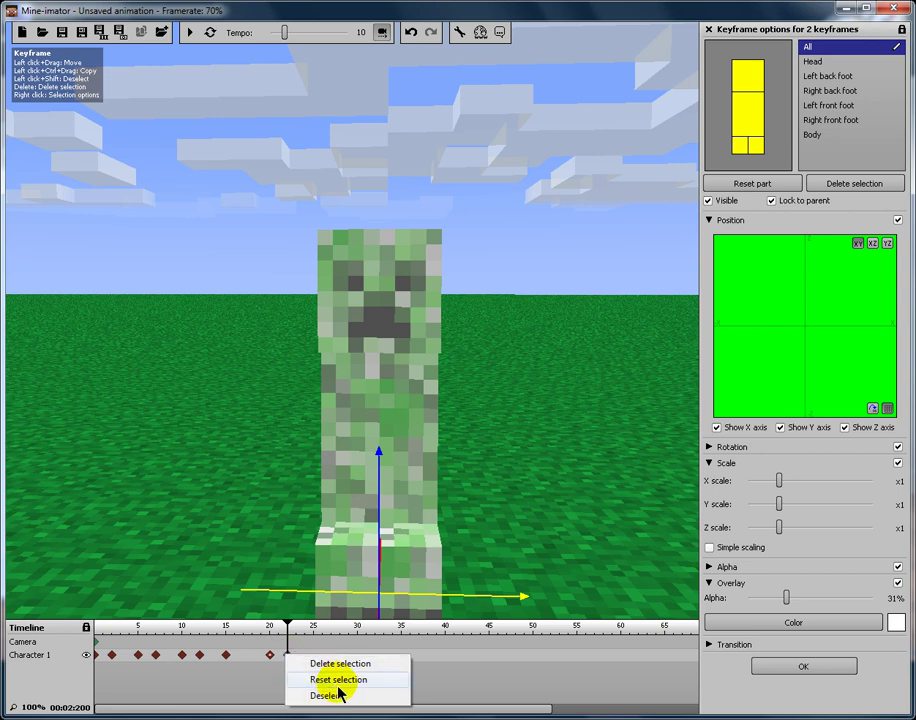
left_click(284, 632)
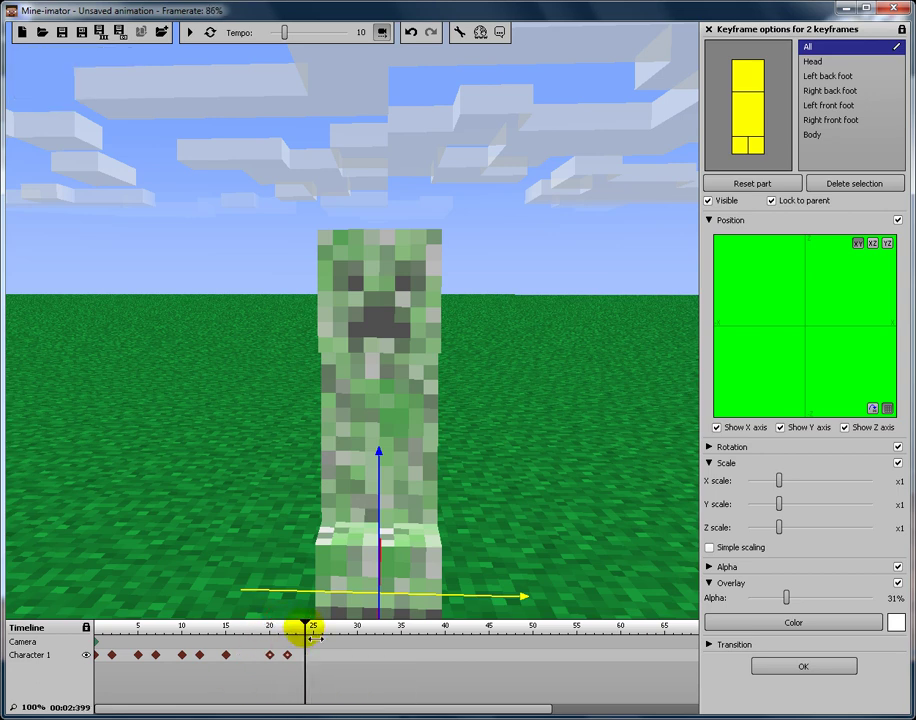
mouse_move(304, 629)
left_mouse_down()
mouse_move(264, 630)
mouse_move(296, 630)
left_mouse_up()
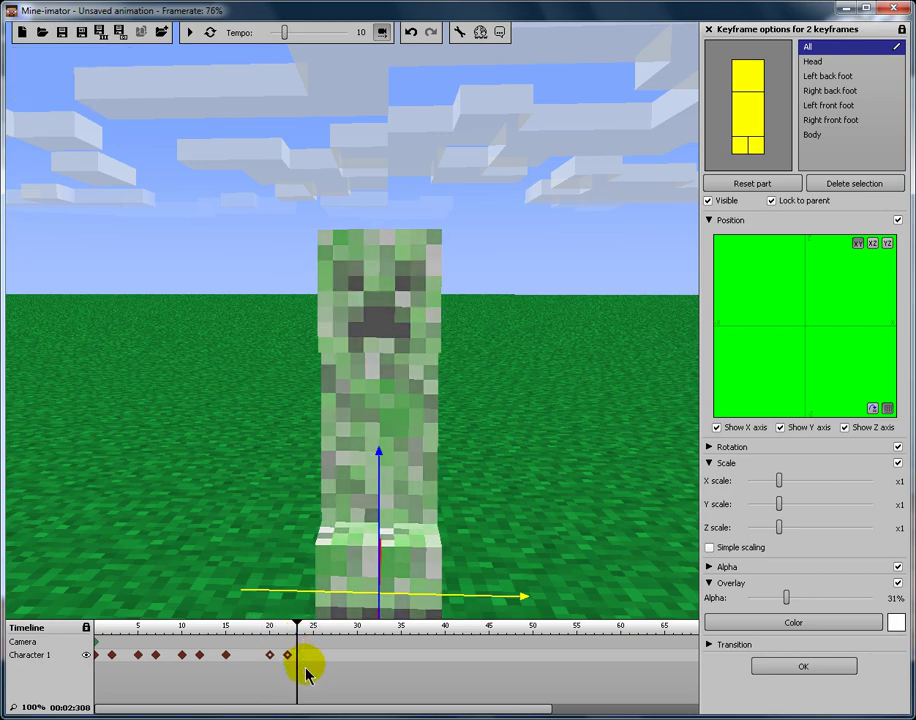
- Add a Character 1 keyframe at frame 24 and set its overlay alpha to 0%
left_click(309, 660)
left_click(306, 656)
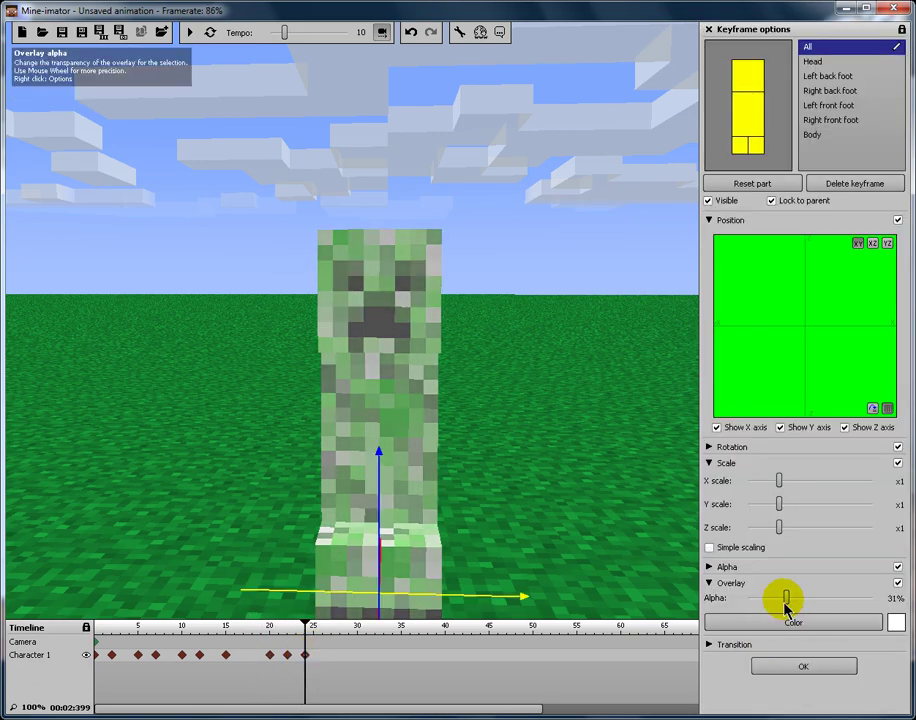
left_click_drag(789, 606, 620, 603)
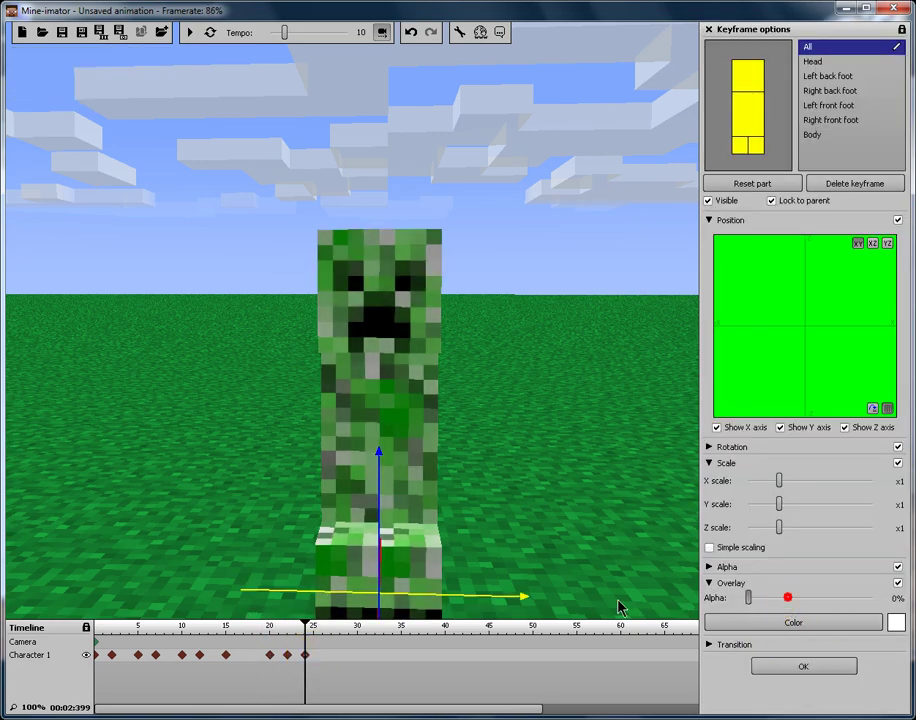
- Add a Character 1 keyframe at frame 26 and set its overlay alpha to 31%
left_click(323, 665)
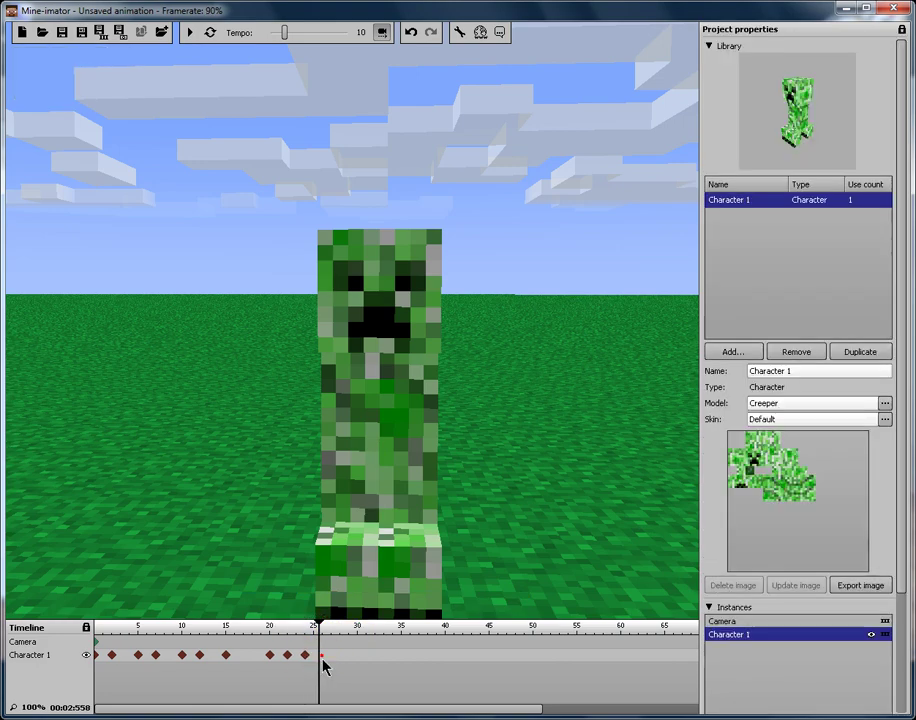
left_click(321, 655)
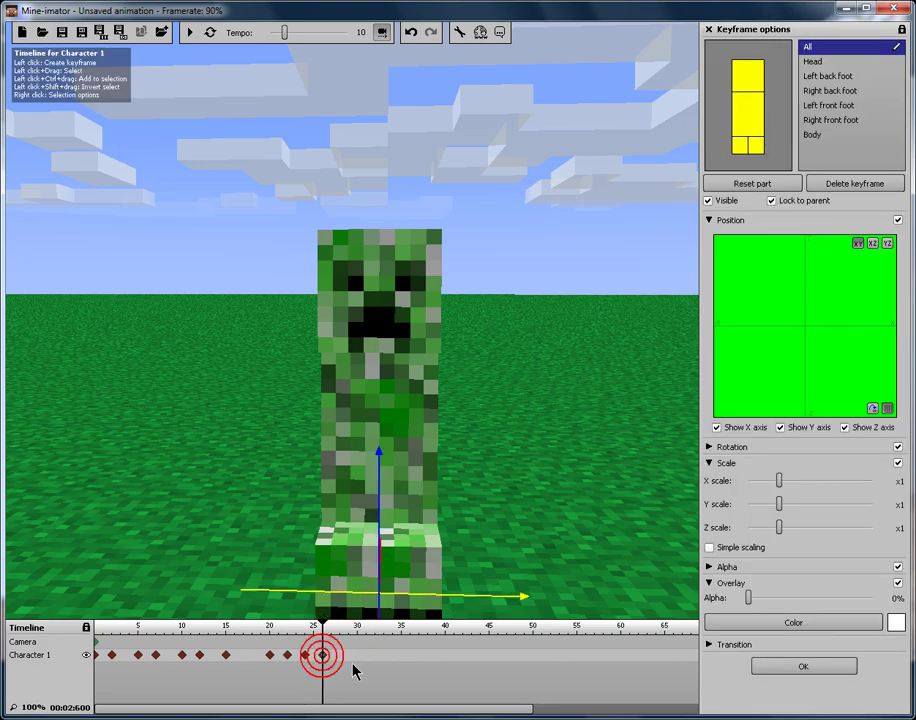
left_click(896, 598)
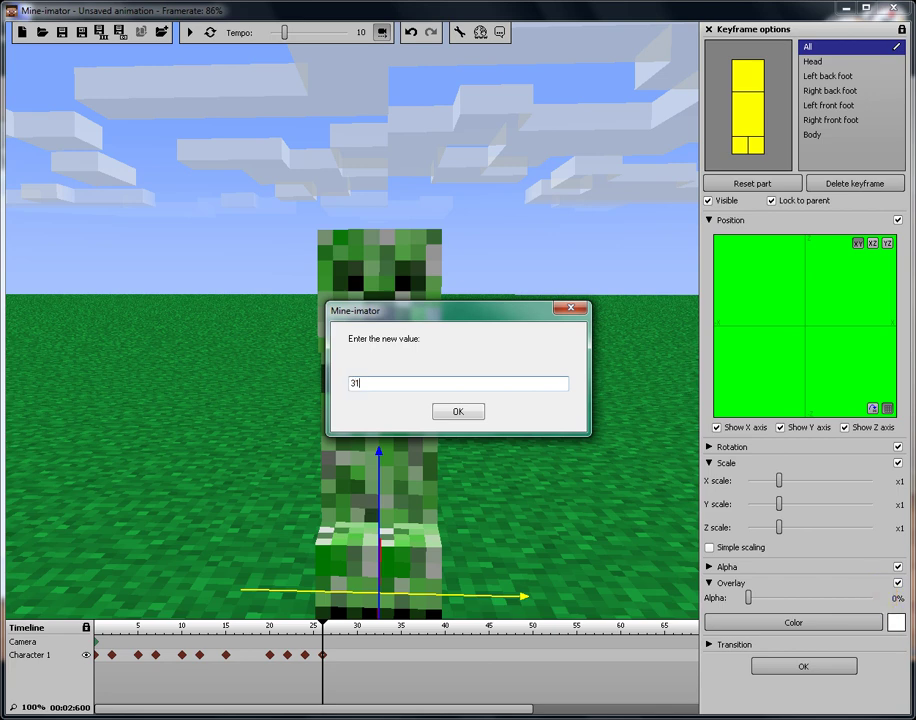
type("31%")
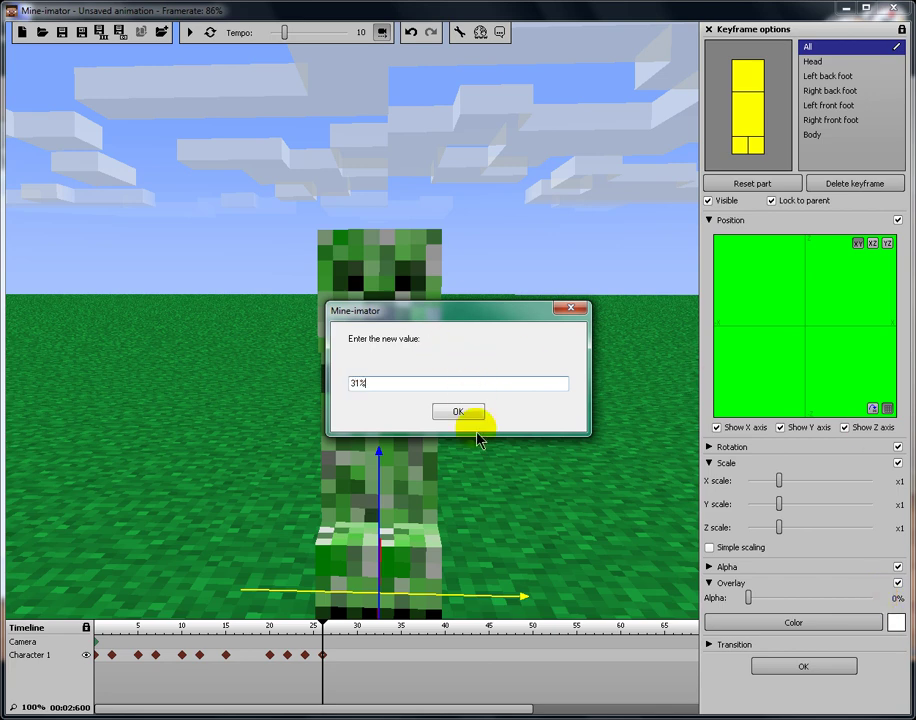
left_click(476, 415)
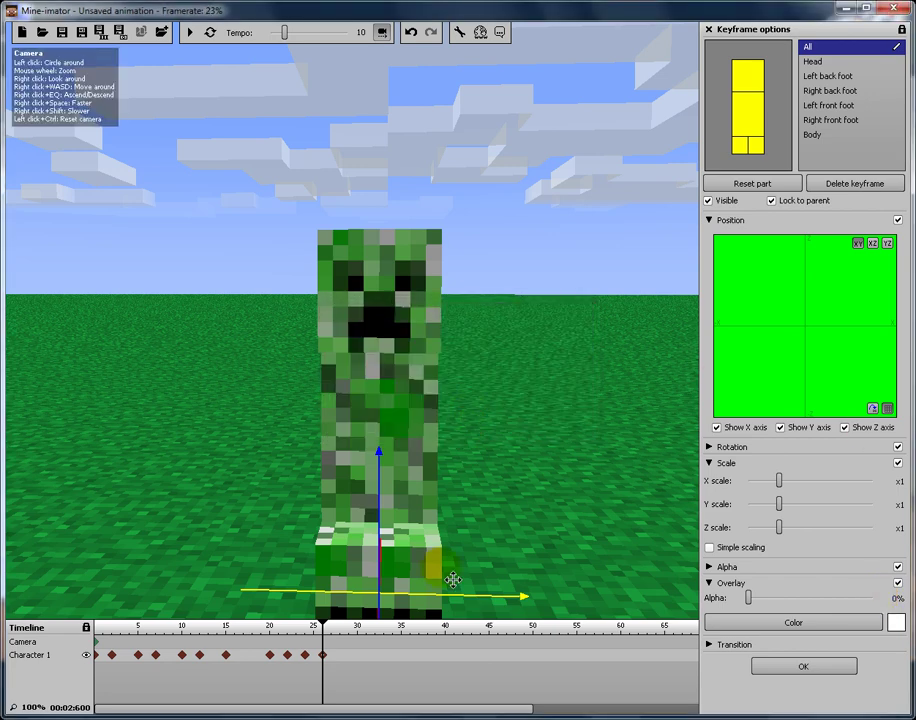
left_click(887, 598)
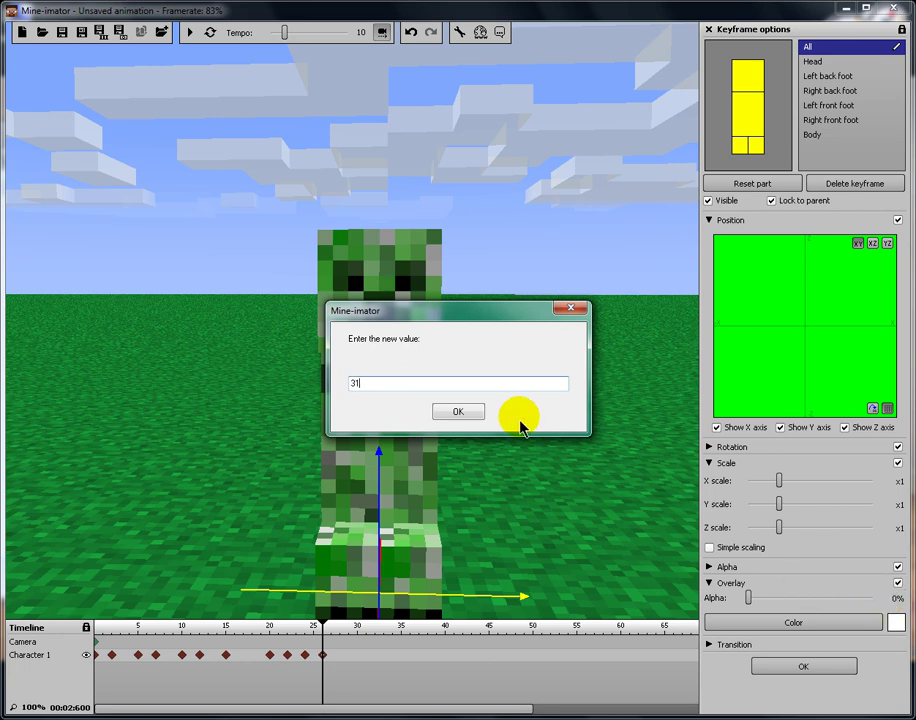
left_click(459, 412)
left_click_drag(880, 600, 806, 605)
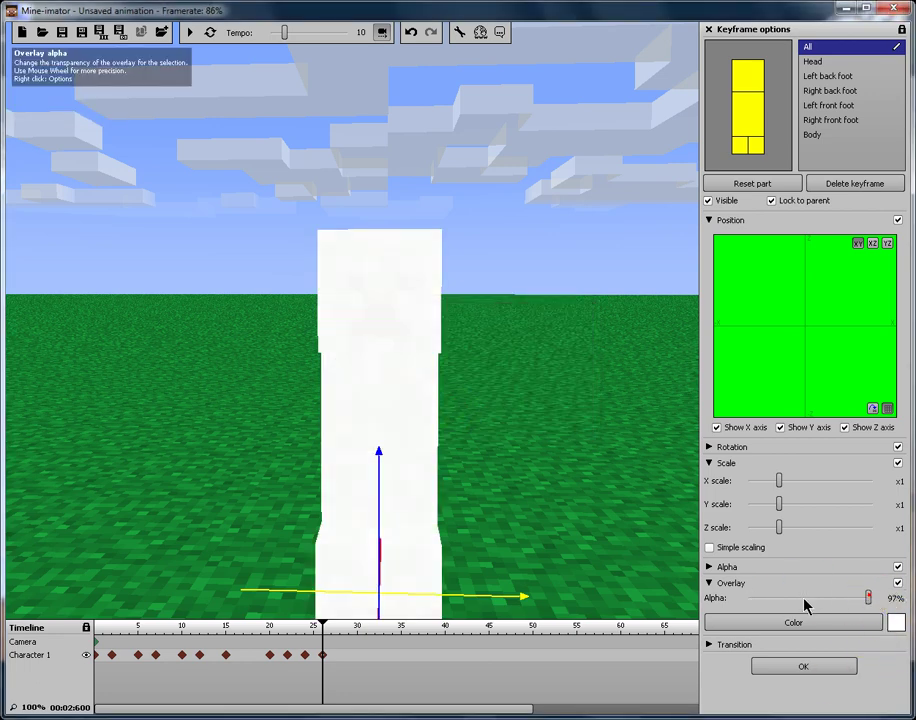
left_click_drag(864, 596, 797, 602)
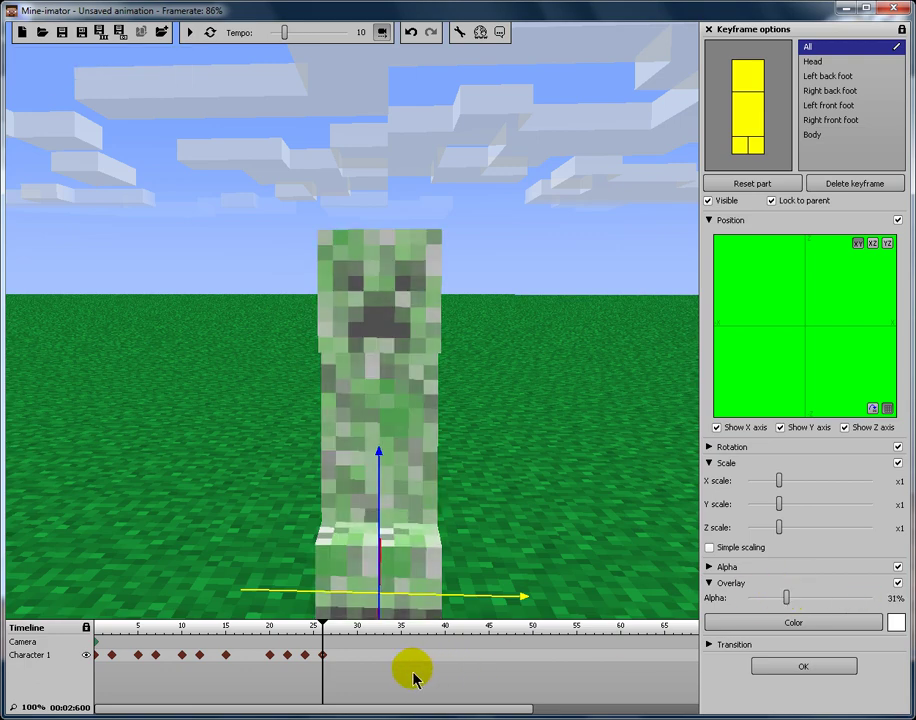
- Add Character 1 keyframes at frame 28 with 0% overlay alpha and at frame 32 with 54% overlay alpha
left_click(340, 656)
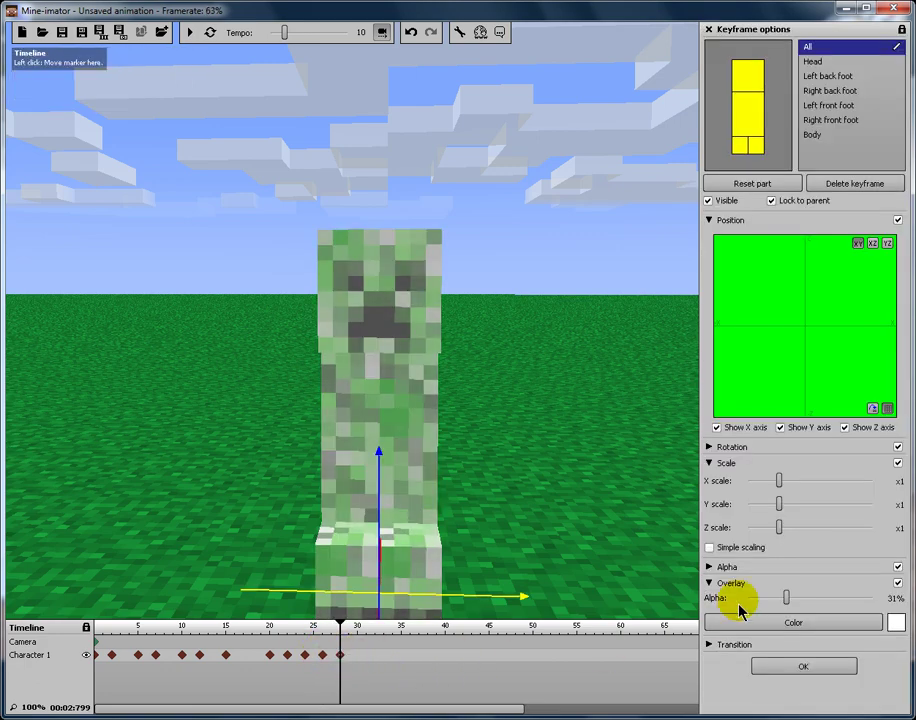
left_click_drag(786, 603, 710, 605)
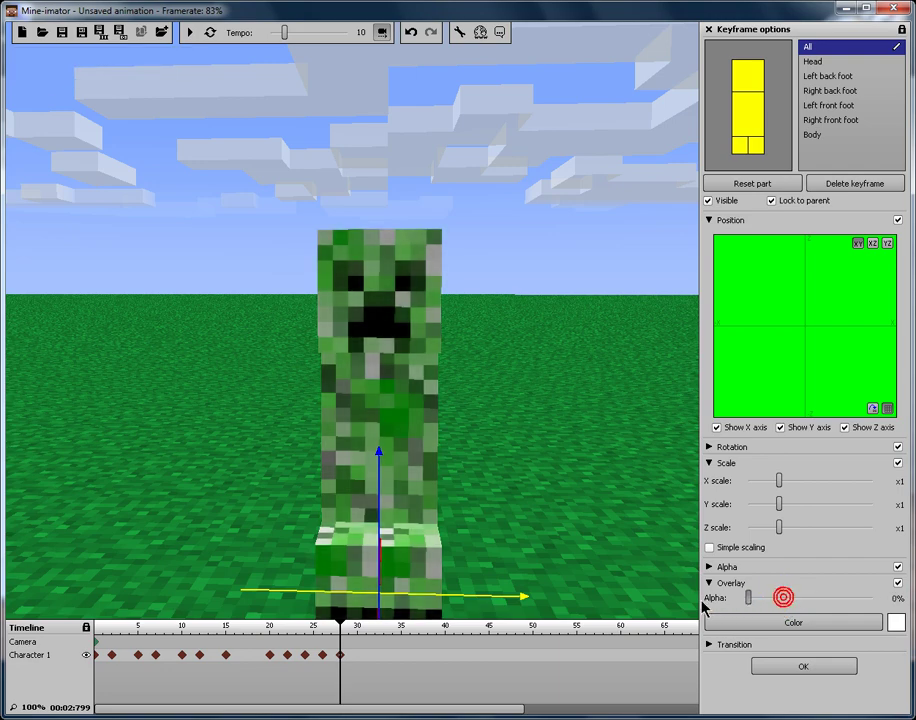
left_click(355, 655)
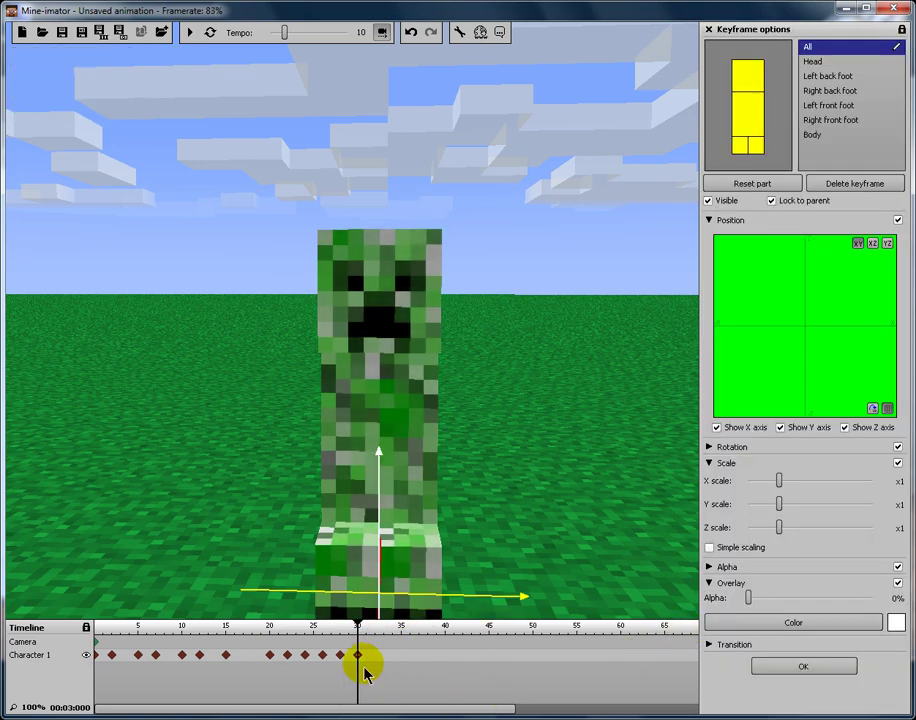
left_click(375, 656)
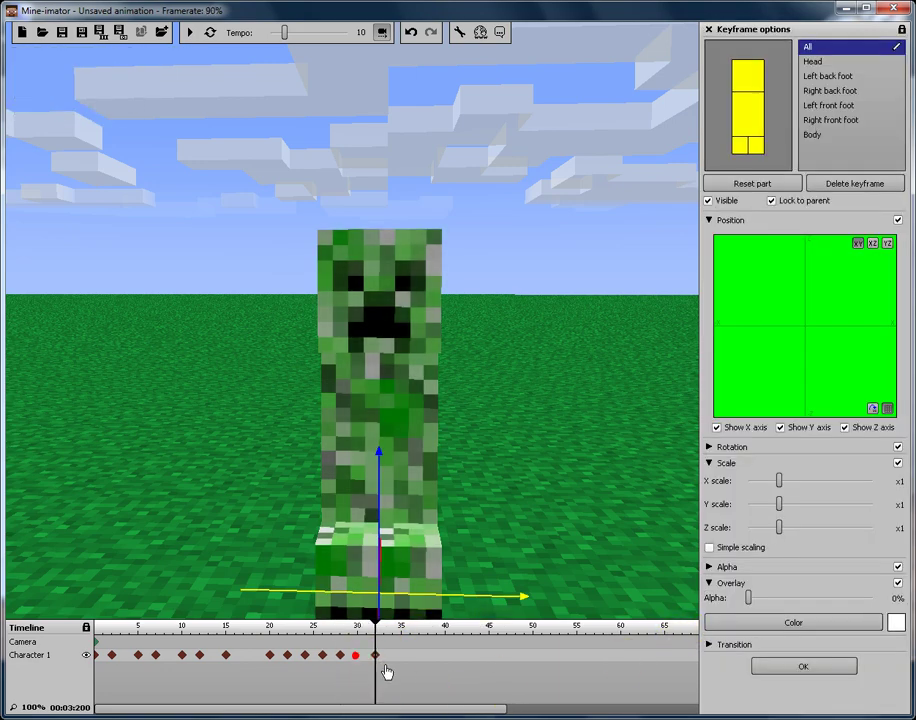
left_click(752, 598)
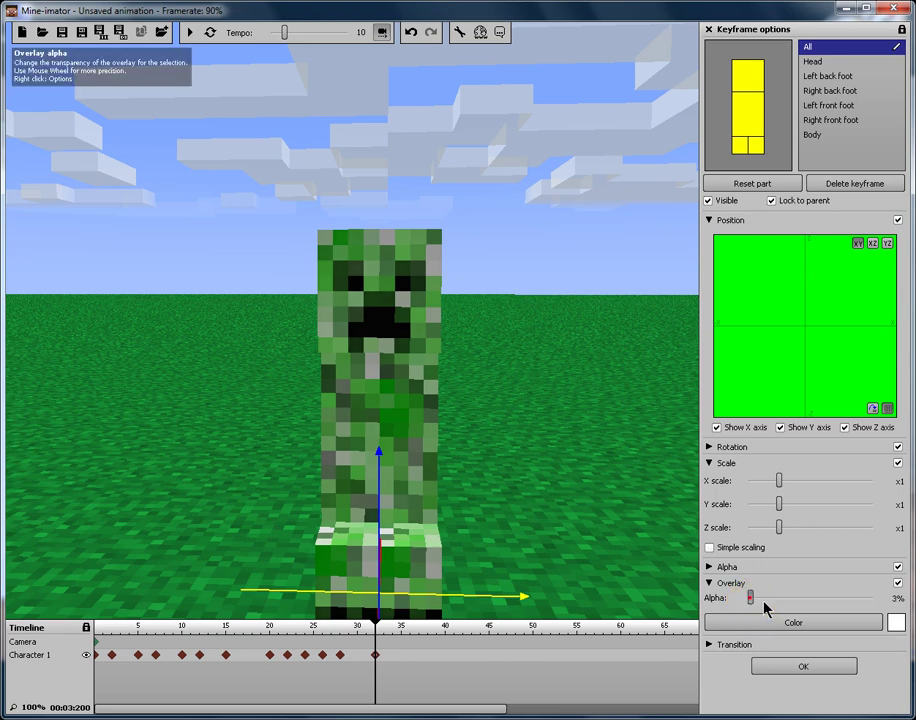
left_click_drag(764, 605, 815, 612)
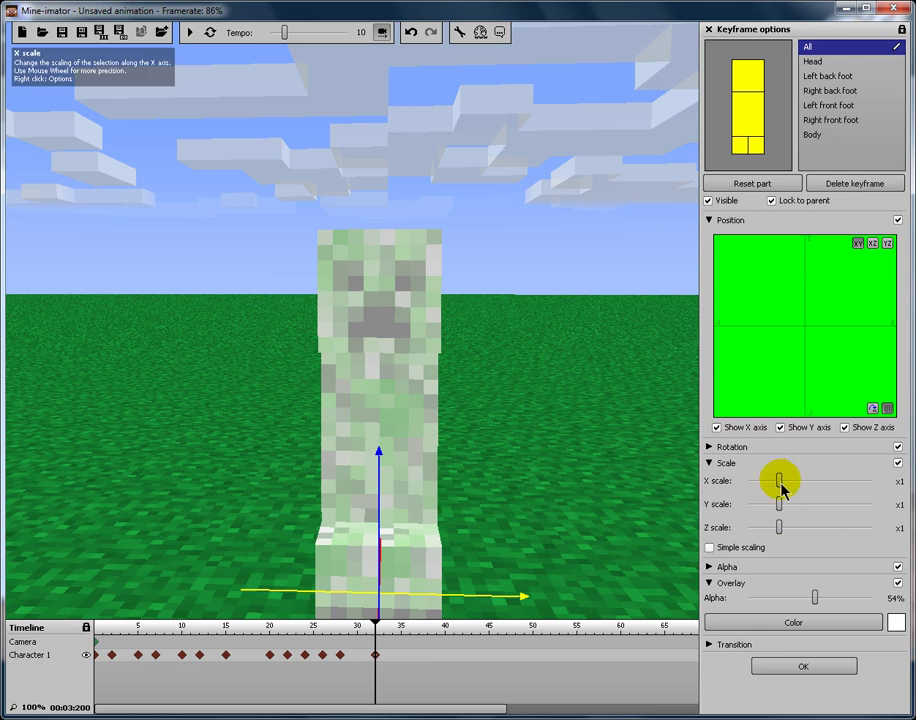
- Set the creeper's X scale to 1.43 in the frame 32 keyframe and play the animation from the start
left_click_drag(781, 482, 793, 483)
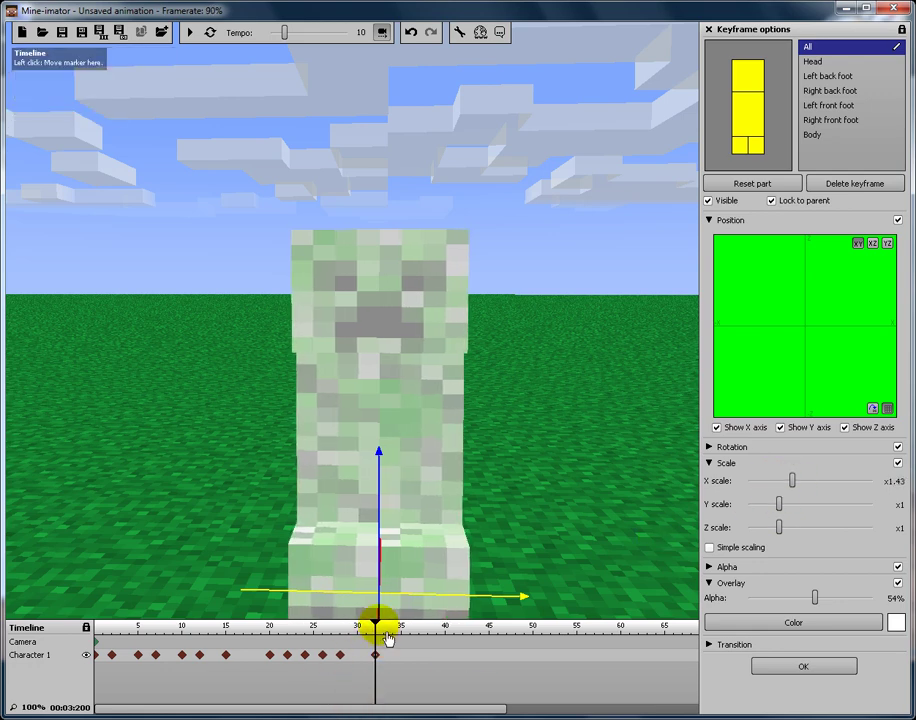
mouse_move(384, 638)
left_mouse_down()
mouse_move(374, 625)
mouse_move(291, 640)
mouse_move(104, 641)
left_mouse_up()
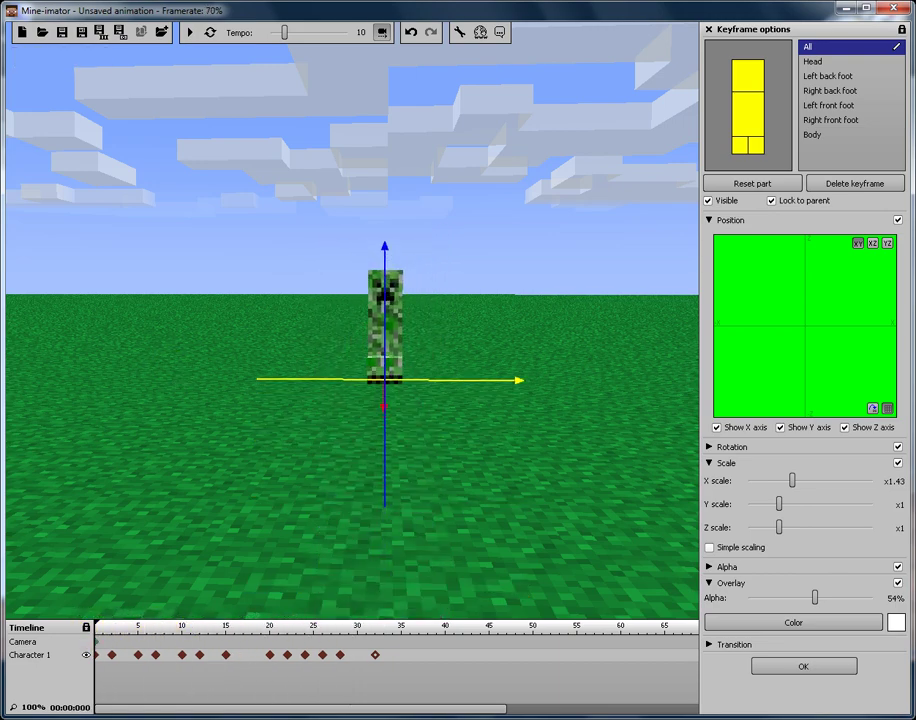
key("space")
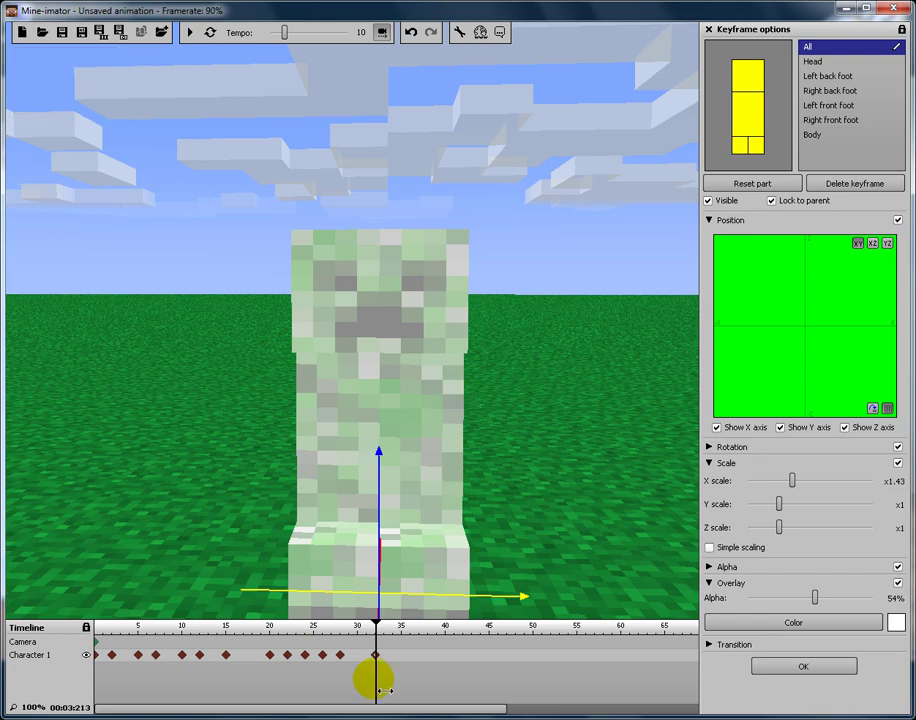
- Add a Character 1 keyframe at frame 33 and Camera keyframes at frames 32 and 33
left_click(378, 655)
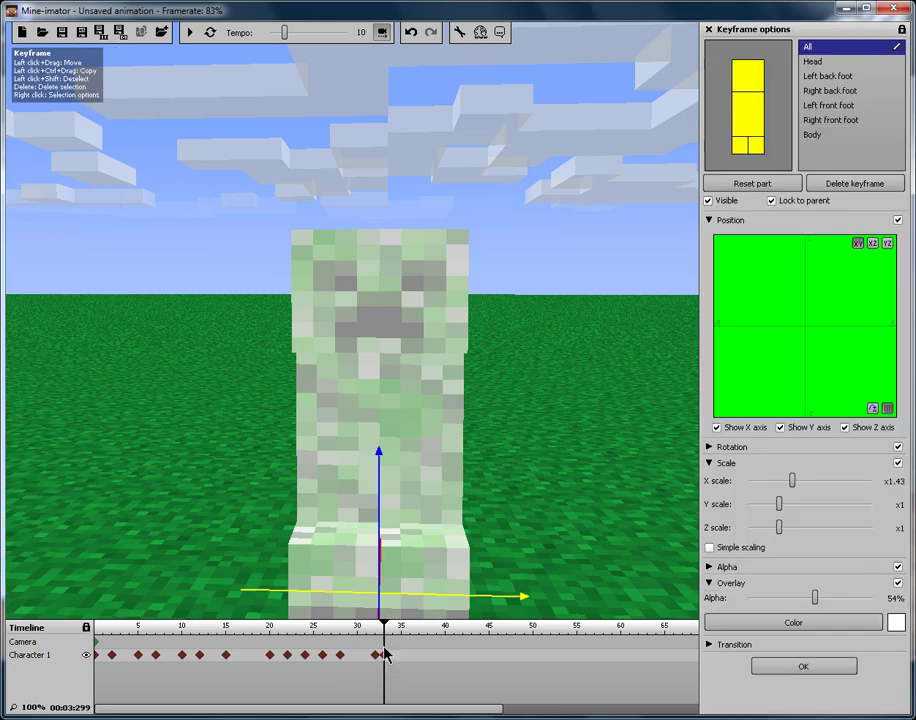
left_click(377, 641)
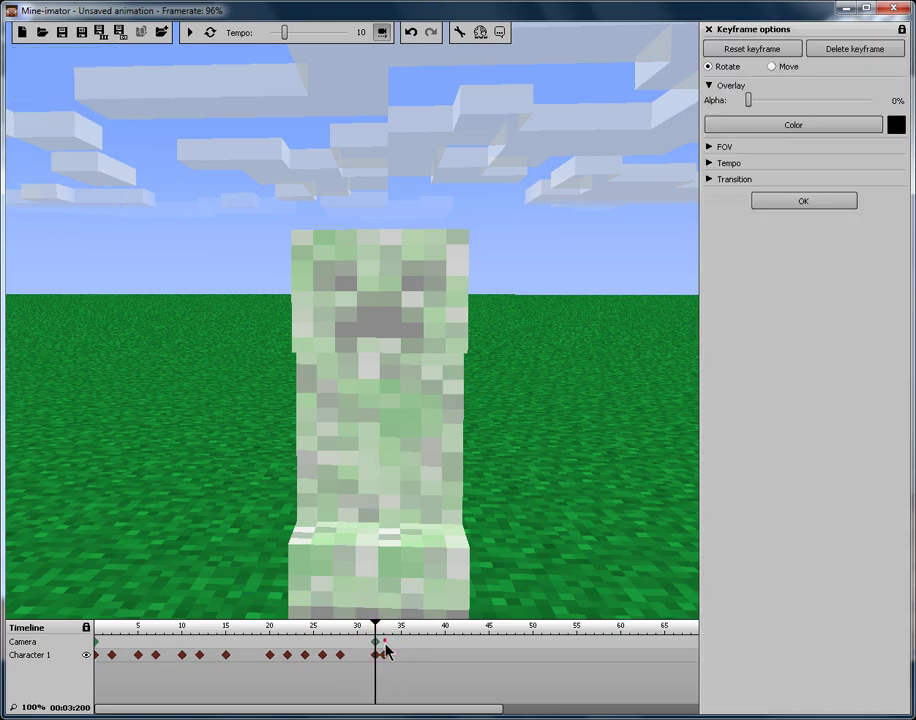
mouse_move(375, 634)
left_mouse_down()
mouse_move(361, 635)
mouse_move(380, 628)
mouse_move(95, 630)
left_mouse_up()
left_click(383, 641)
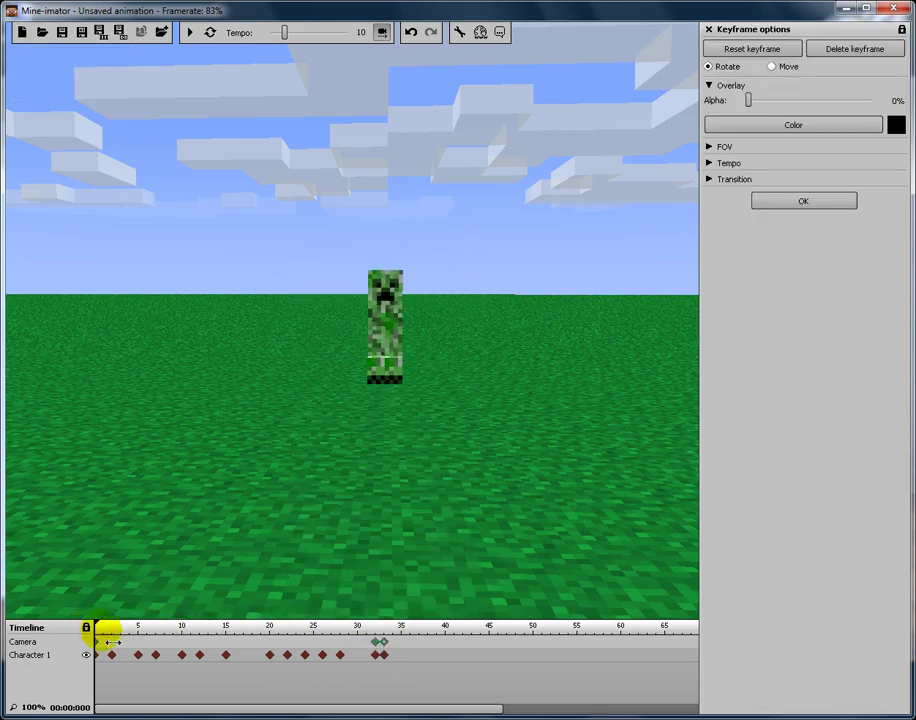
- Go through the Character 1 keyframes from frame 2 to frame 28 and examine their overlay alpha and colour settings
left_click(114, 657)
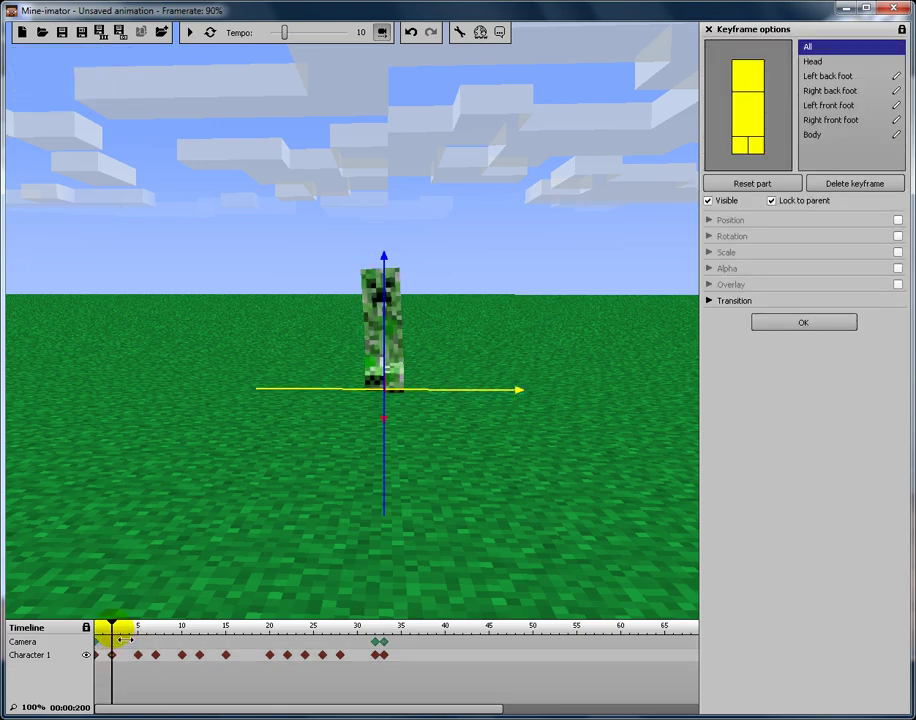
mouse_move(119, 635)
left_mouse_down()
mouse_move(171, 647)
mouse_move(200, 640)
mouse_move(137, 646)
mouse_move(224, 657)
mouse_move(112, 654)
mouse_move(225, 660)
mouse_move(108, 634)
mouse_move(237, 641)
mouse_move(222, 632)
mouse_move(244, 628)
mouse_move(271, 654)
mouse_move(291, 645)
left_mouse_up()
left_click(227, 660)
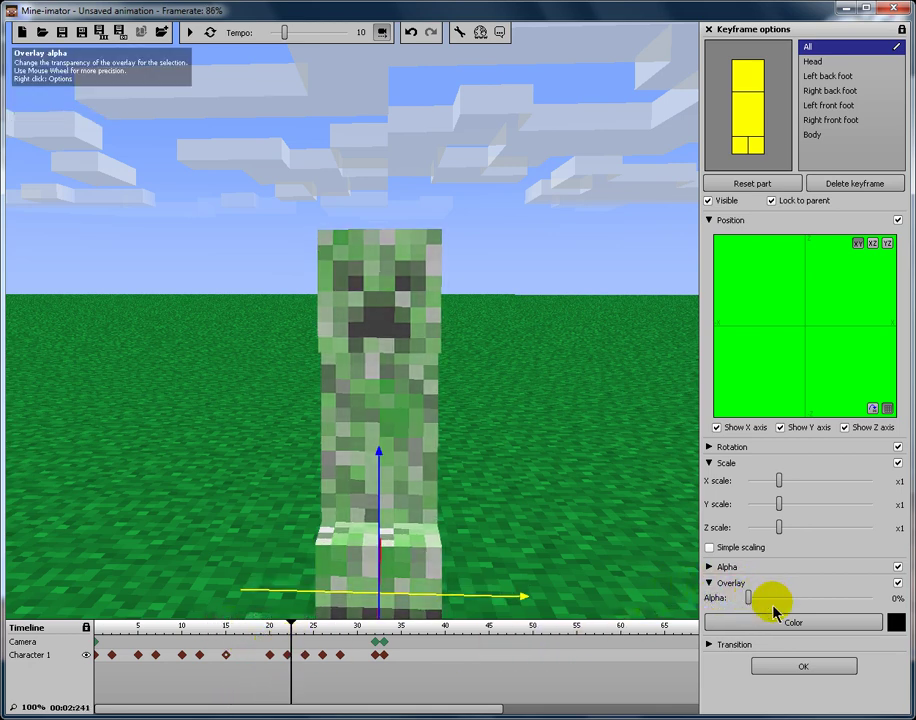
left_click(269, 654)
left_click(288, 655)
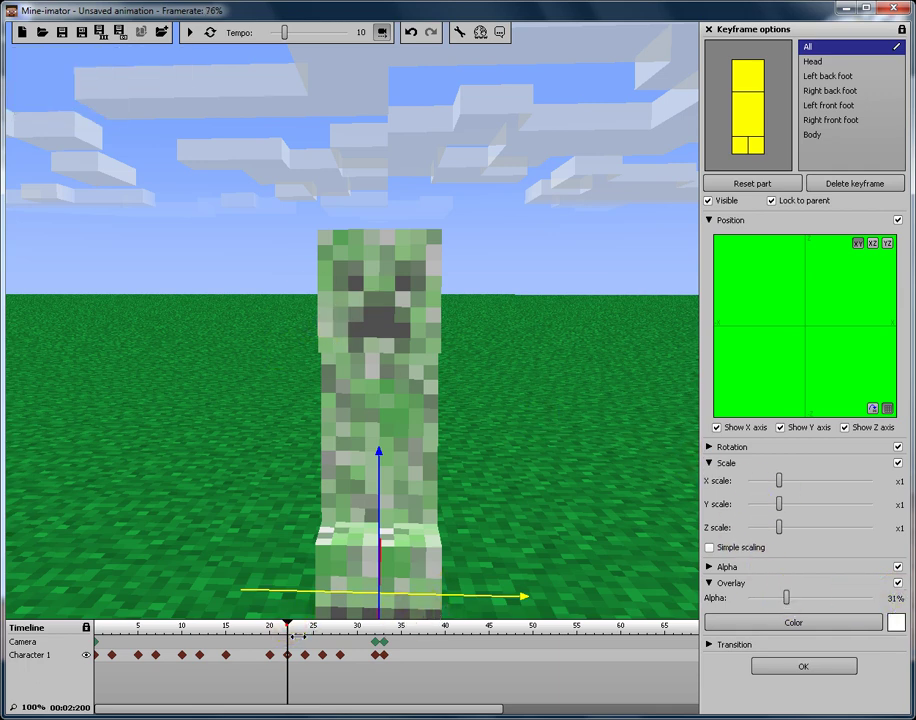
left_click_drag(286, 625, 305, 627)
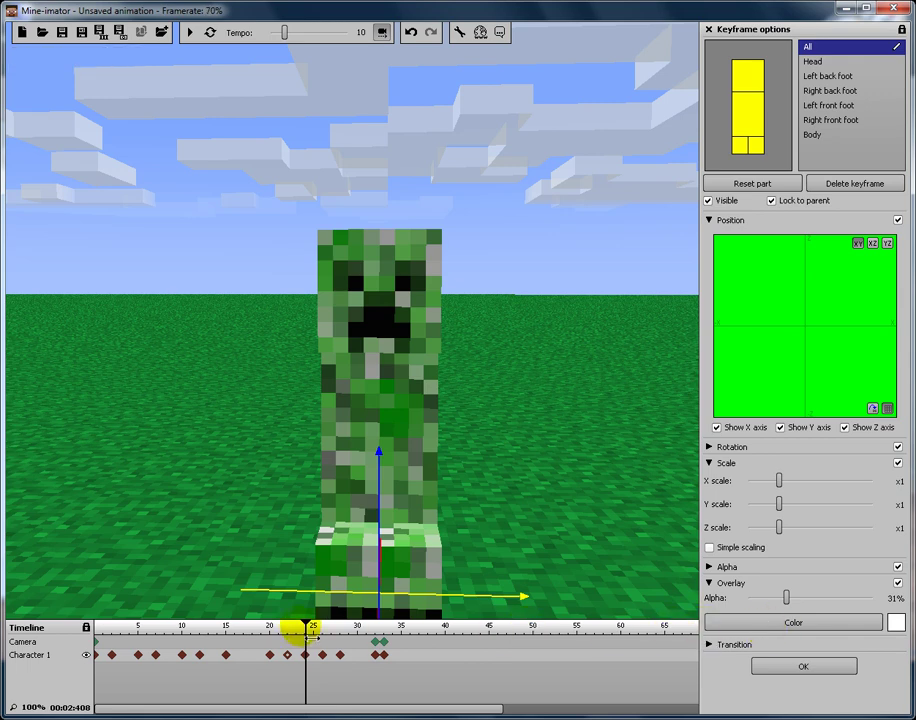
left_click(312, 660)
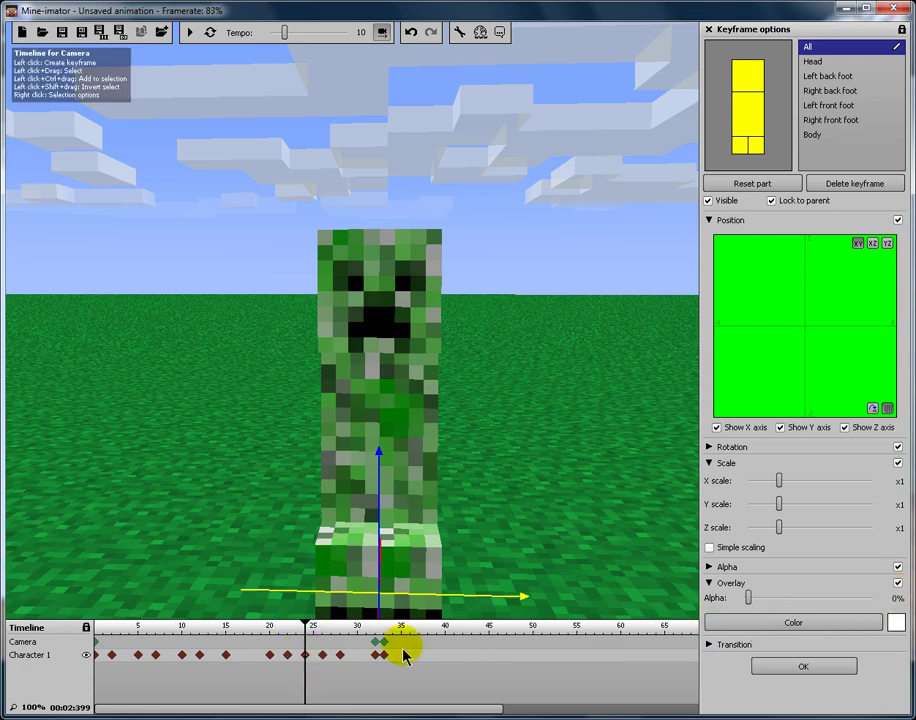
left_click_drag(307, 628, 325, 629)
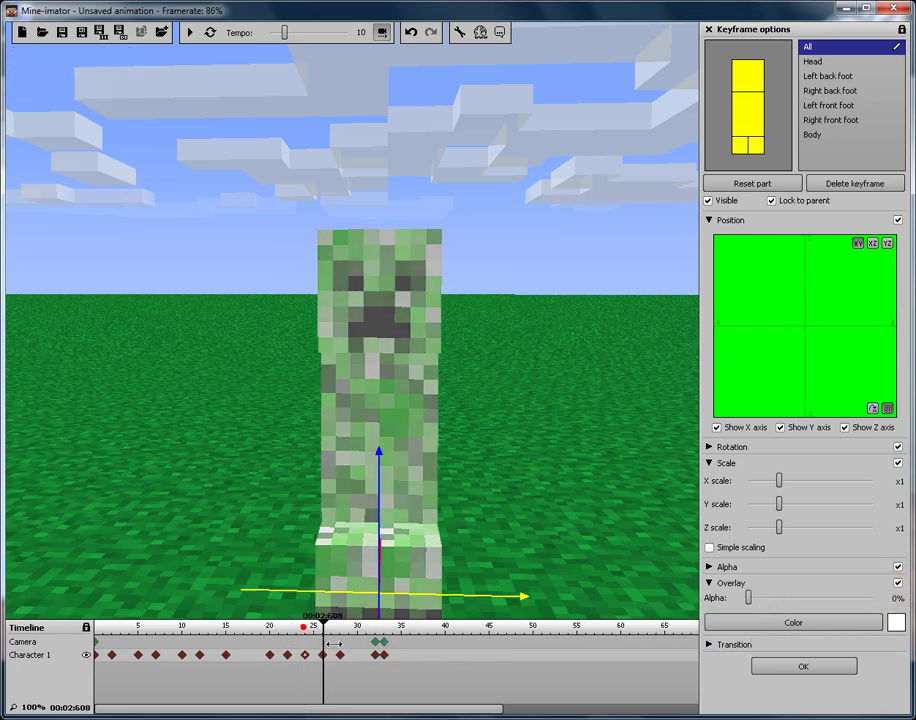
left_click(329, 662)
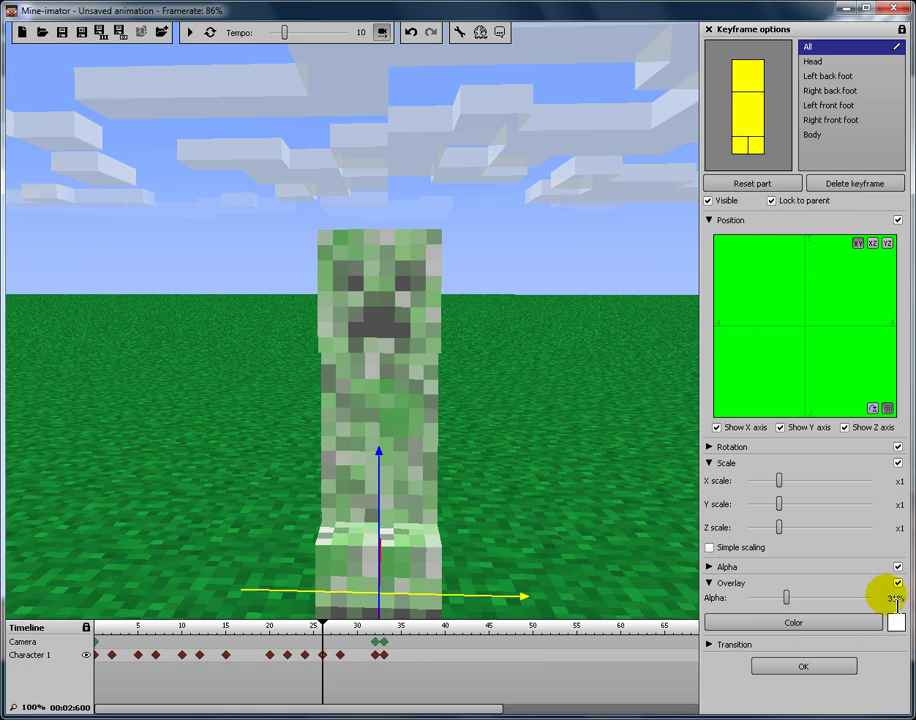
left_click(421, 664)
left_click(345, 660)
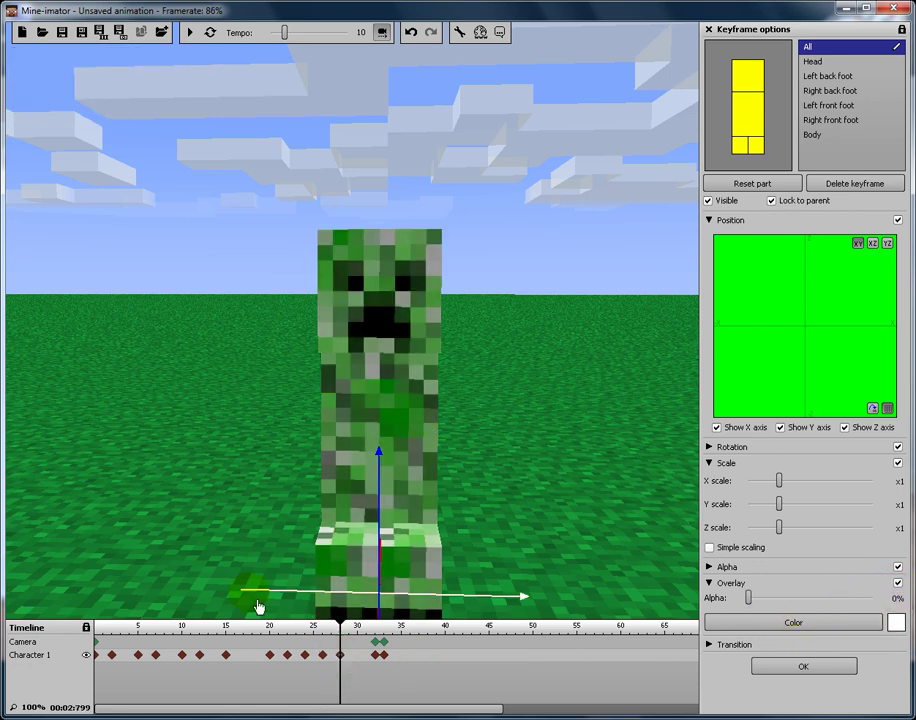
mouse_move(347, 643)
left_mouse_down()
mouse_move(375, 642)
mouse_move(356, 642)
mouse_move(374, 650)
mouse_move(376, 664)
mouse_move(341, 662)
left_mouse_up()
left_click(382, 660)
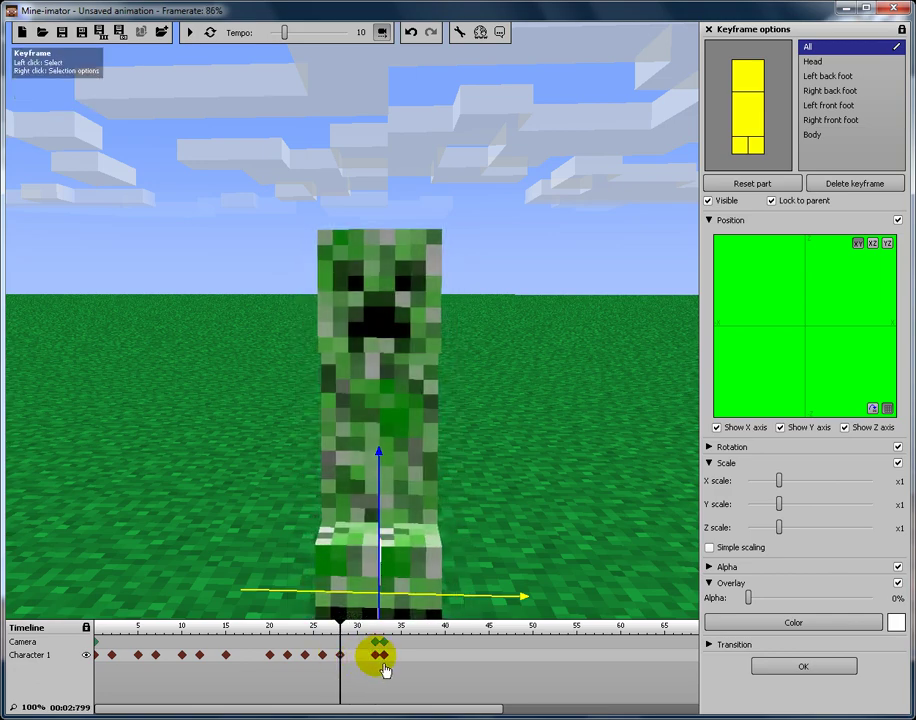
left_click(333, 639)
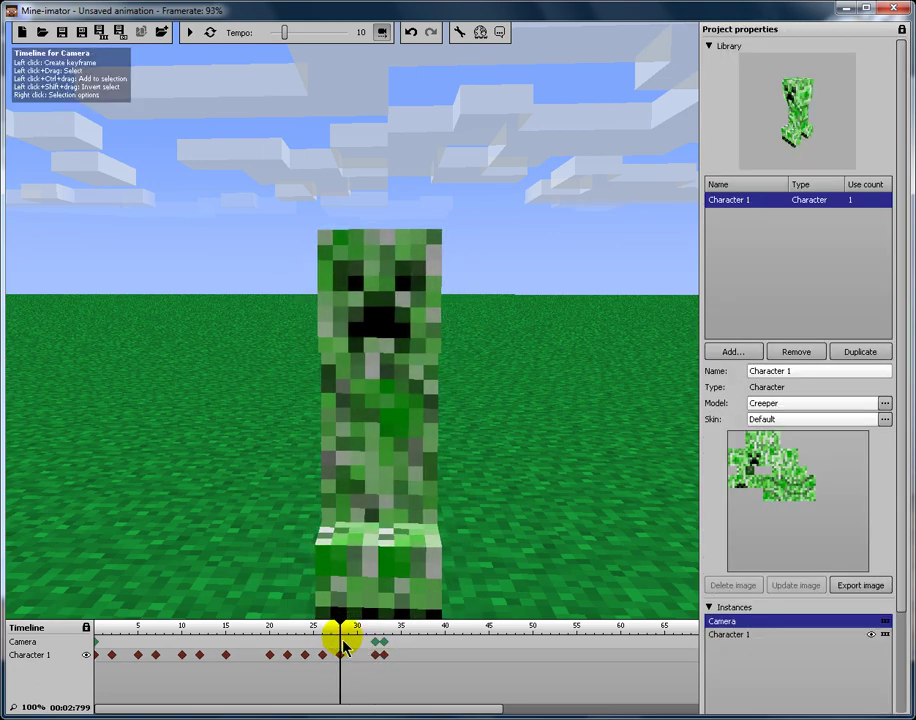
- Adjust the creeper's X scale to 1.38 in the Character 1 keyframe at frame 32, keeping separate scaling per axis
left_click_drag(342, 641, 380, 655)
left_click(378, 658)
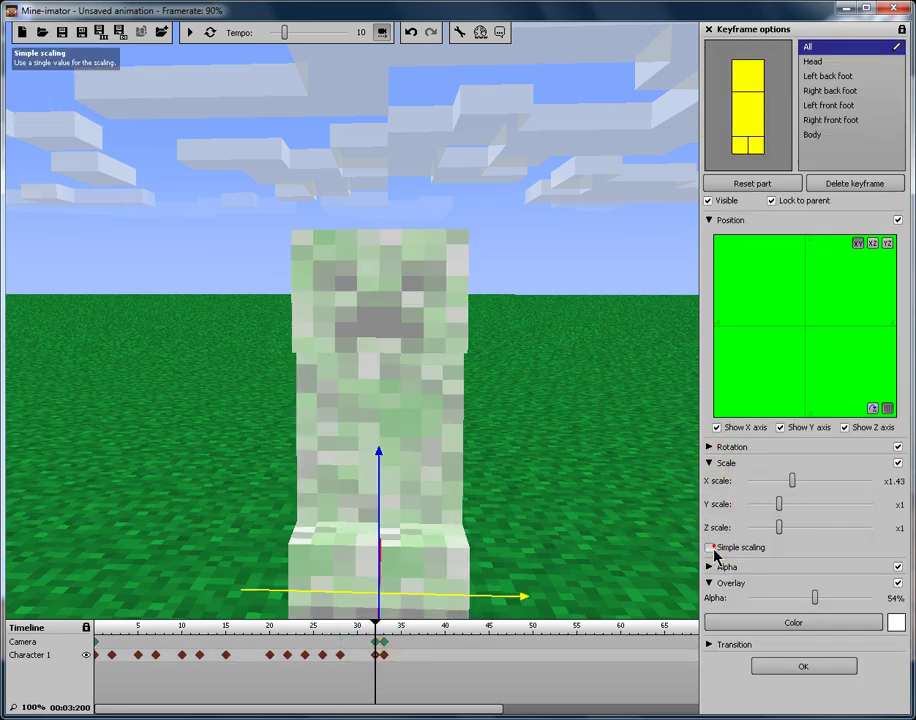
left_click(714, 547)
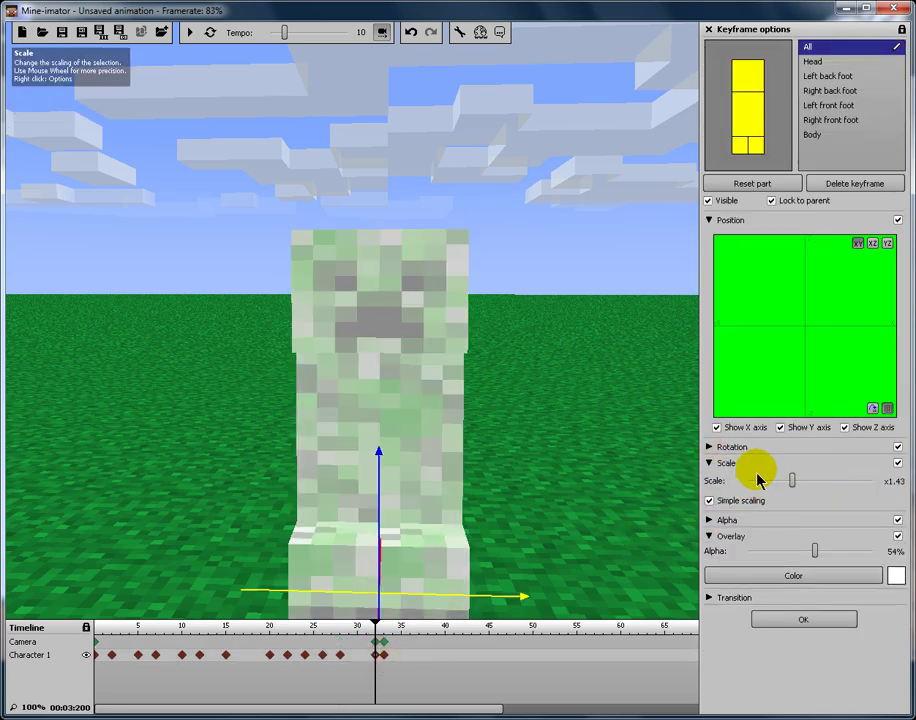
left_click(710, 501)
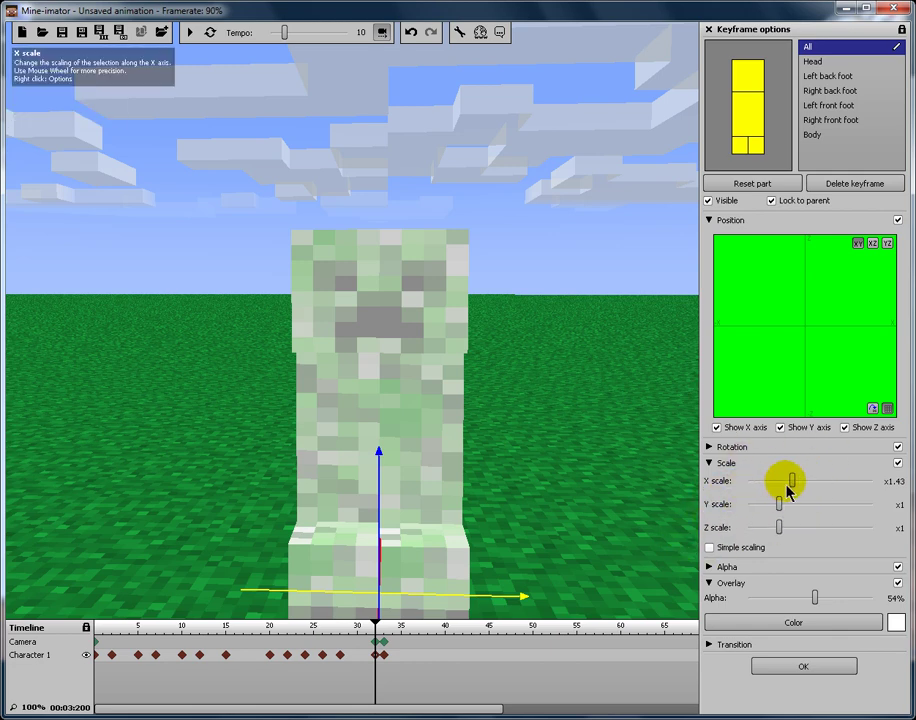
scroll(791, 488, "down", 3)
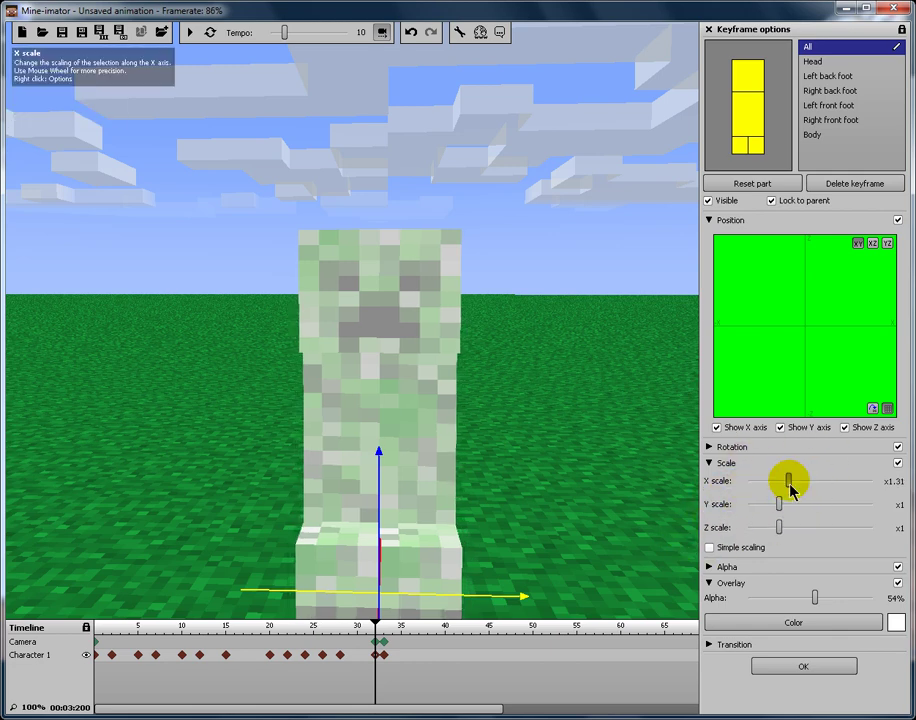
scroll(791, 489, "up", 2)
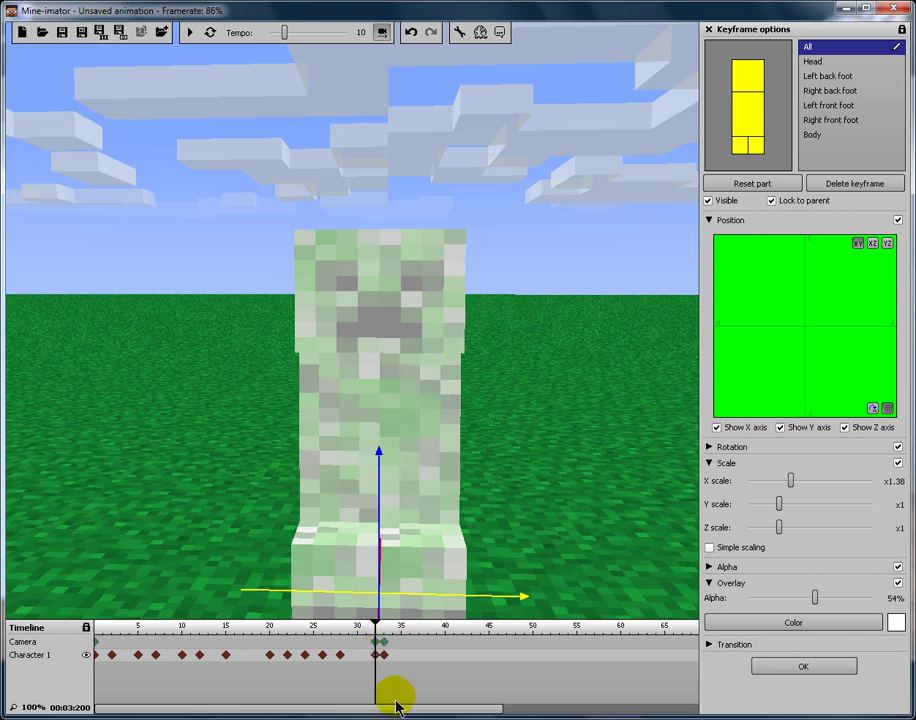
- Give the Camera keyframe at frame 33 a white overlay with 100% alpha
left_click(383, 641)
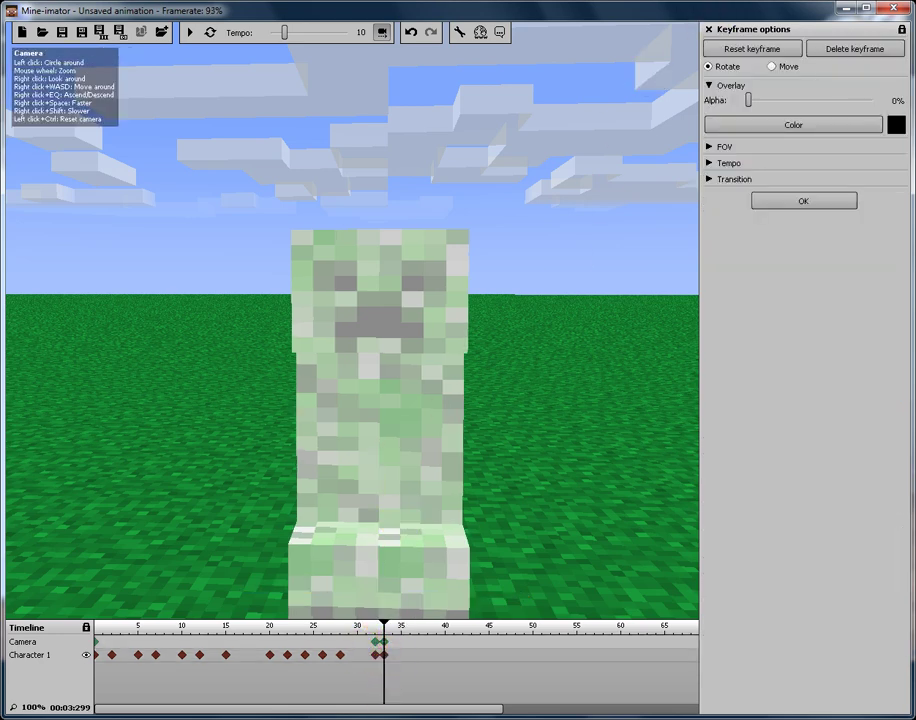
left_click(855, 127)
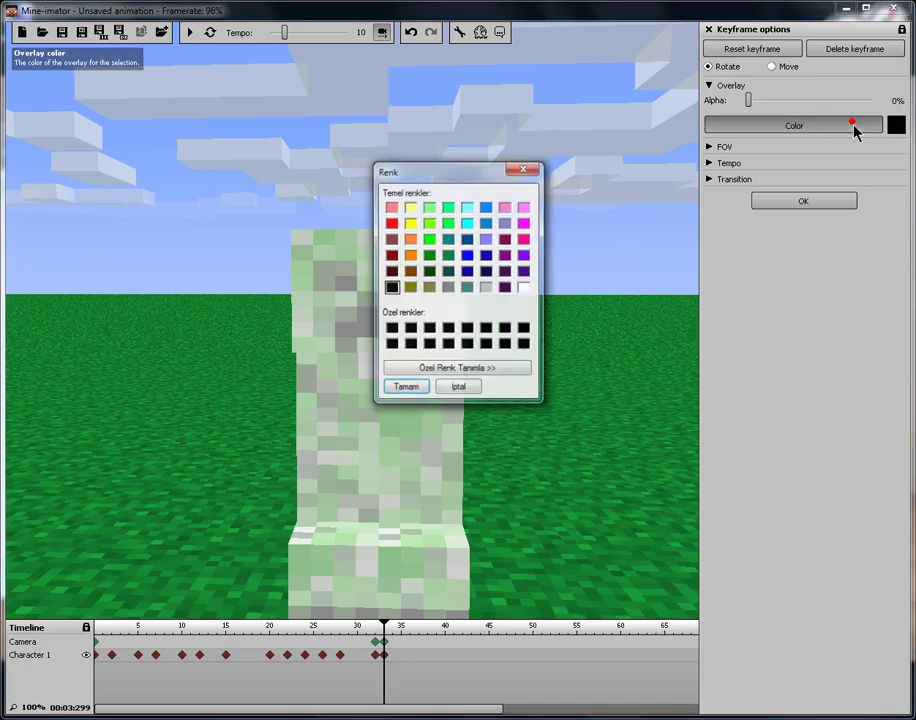
left_click(404, 390)
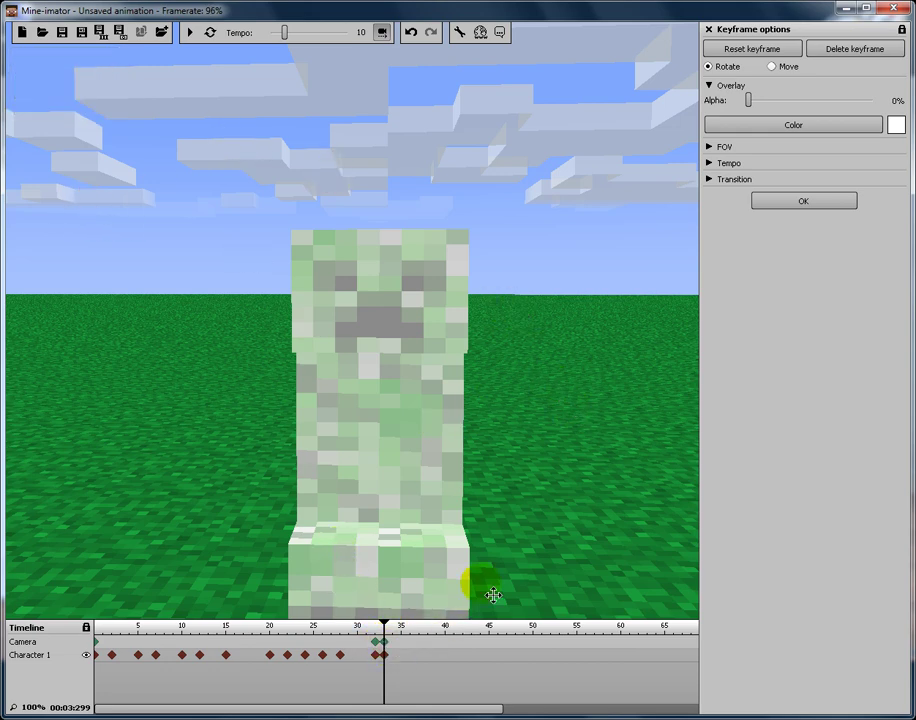
left_click_drag(749, 104, 897, 116)
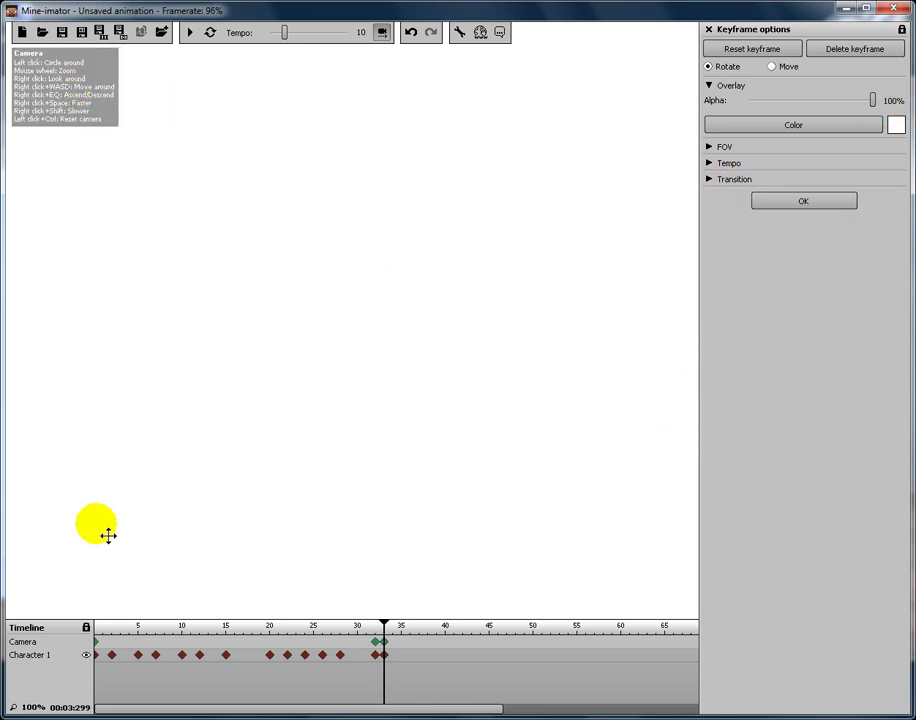
- Add a Camera keyframe at frame 34 and set its overlay alpha to 0%
left_click(396, 650)
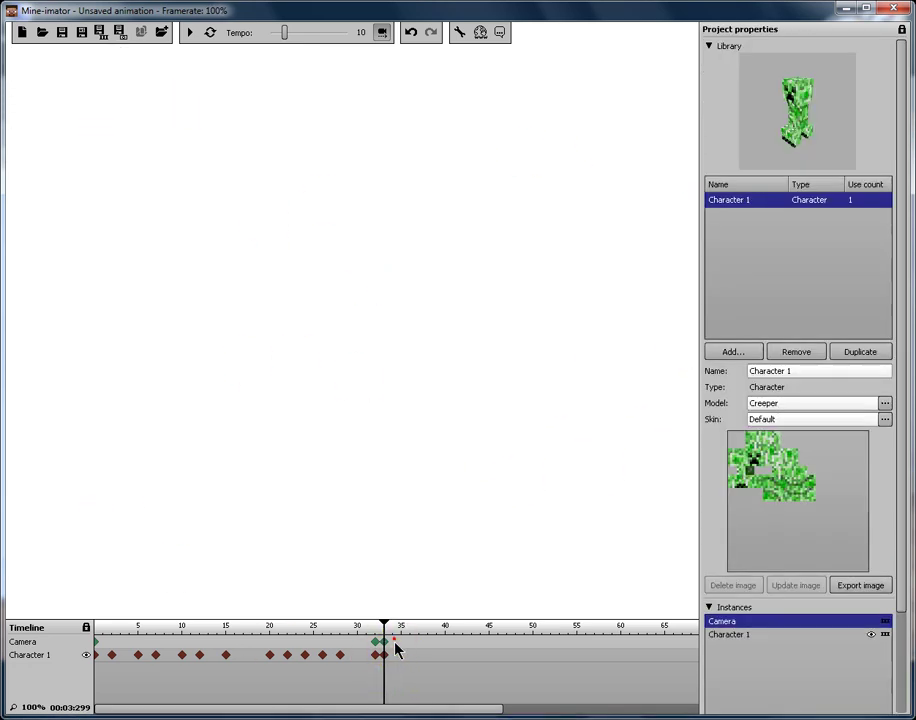
left_click(394, 642)
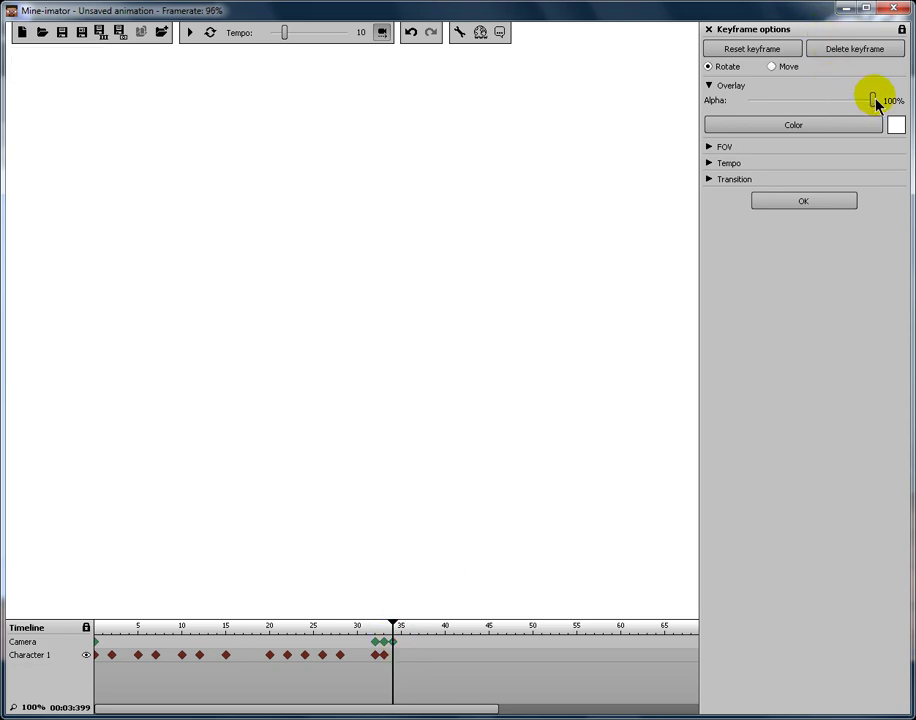
left_click_drag(875, 108, 732, 103)
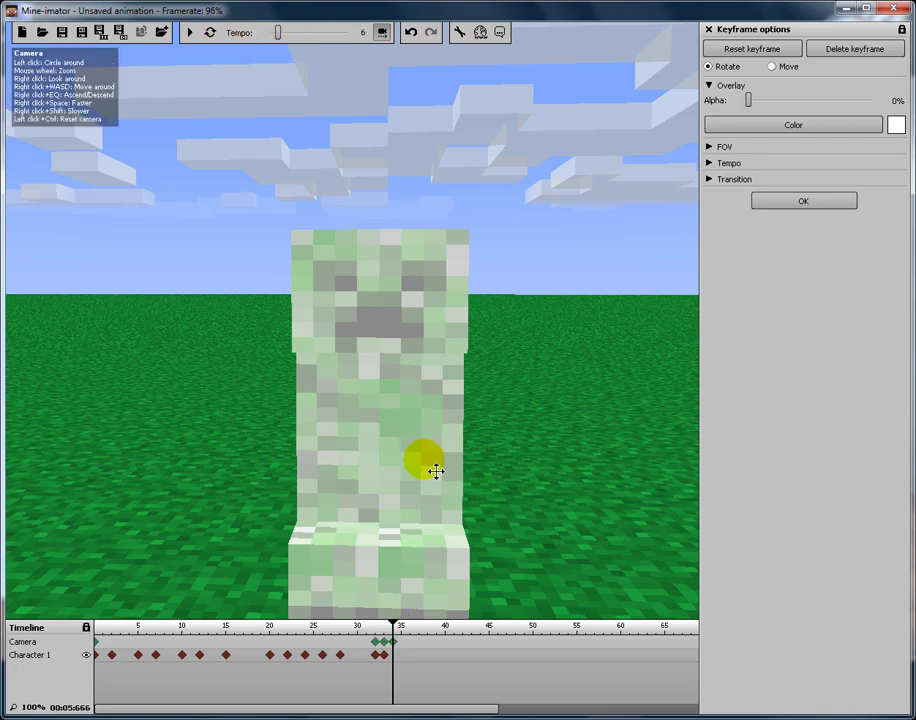
- Play the animation from the start at tempo 6 and pause it after the last keyframe
left_click_drag(389, 630, 73, 645)
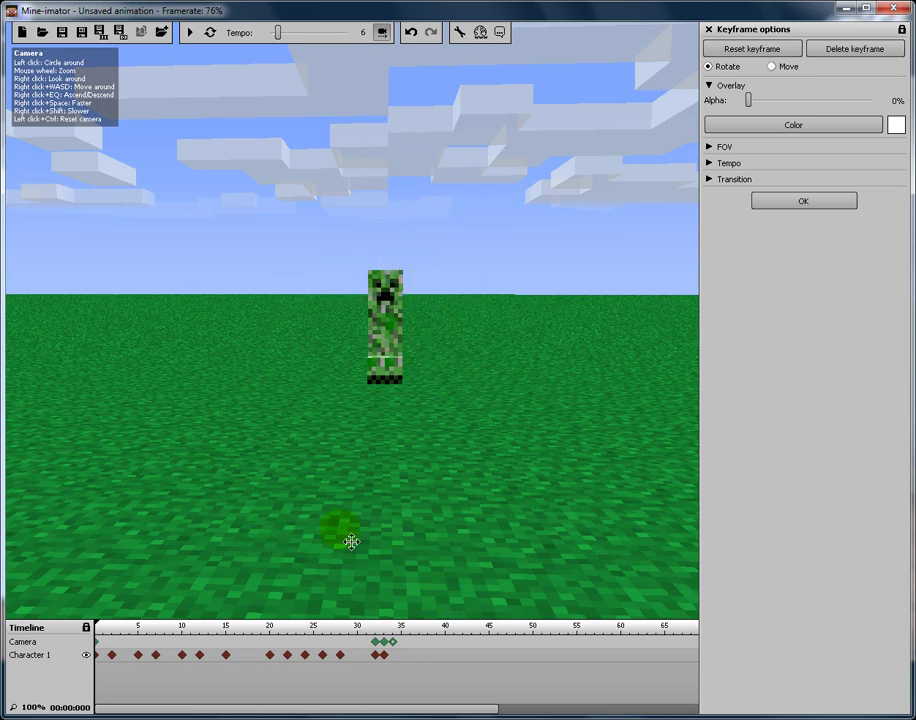
key("space")
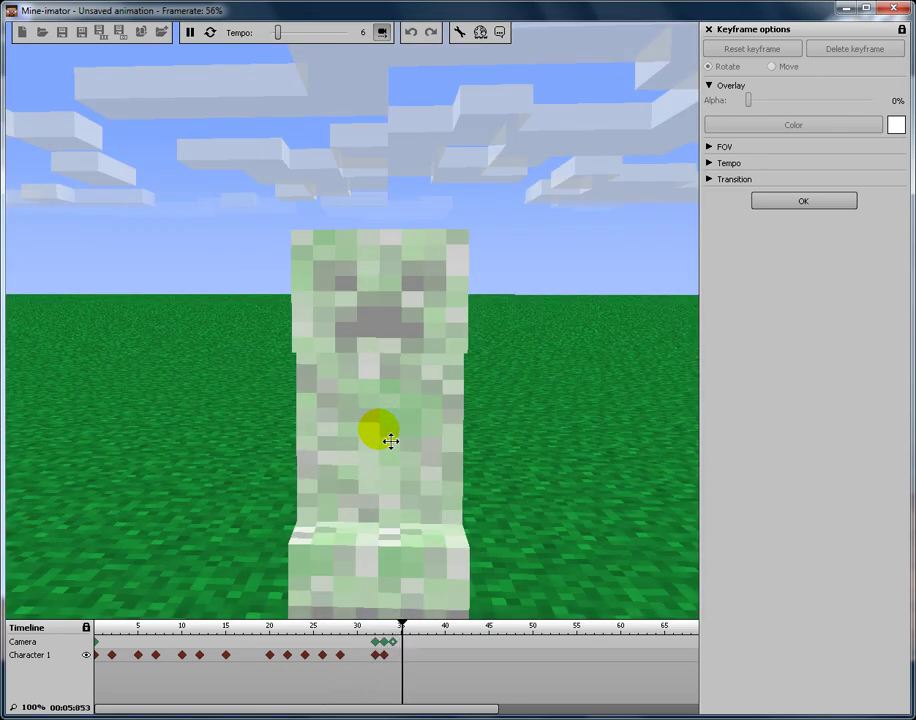
key("space")
- Add a Character 1 keyframe at frame 34 and set the Camera overlay alpha at that frame to 100%
left_click(395, 656)
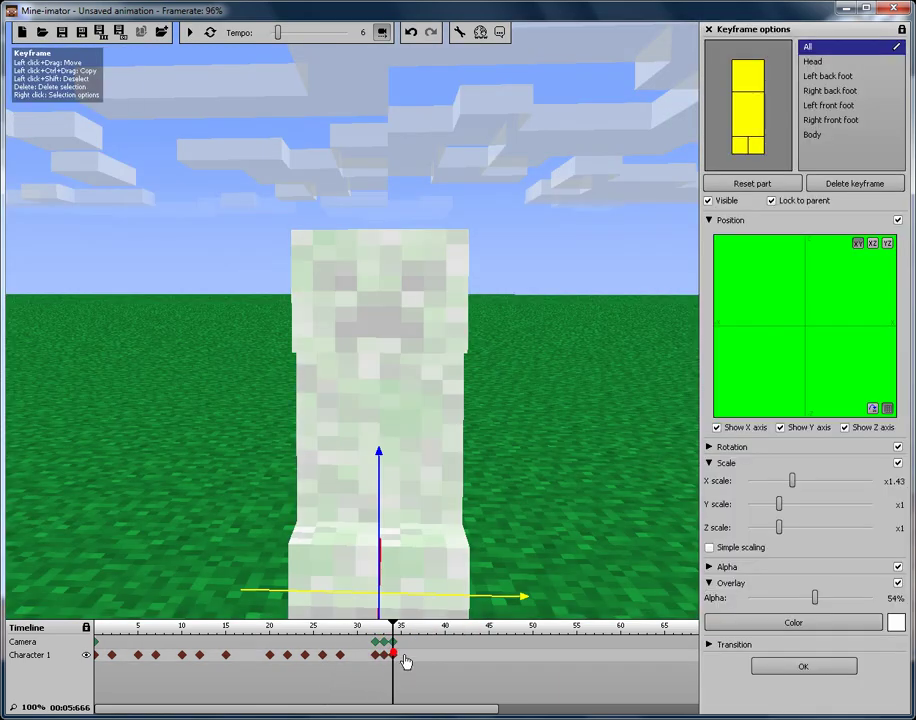
left_click(393, 642)
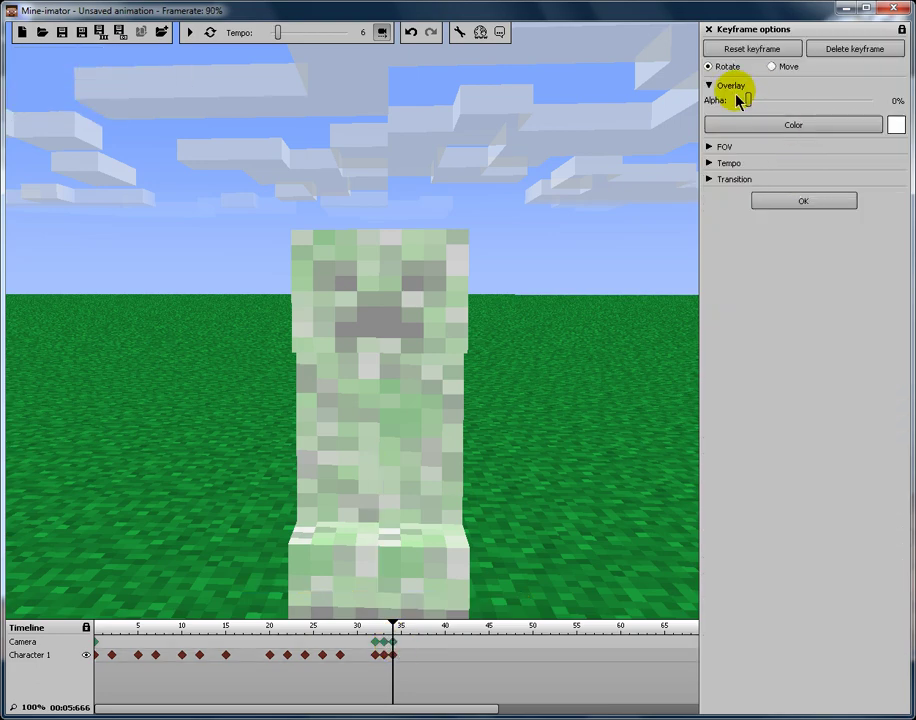
left_click_drag(747, 100, 885, 104)
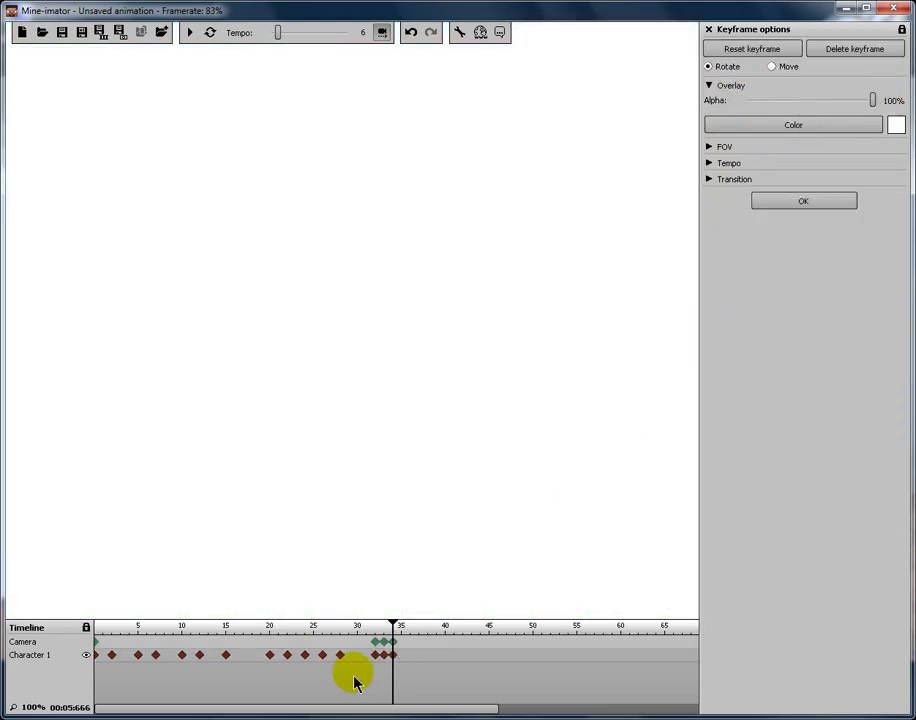
- Add Camera and Character 1 keyframes at frame 35 and set the Camera overlay alpha there to 0%
left_click(402, 643)
left_click(403, 656)
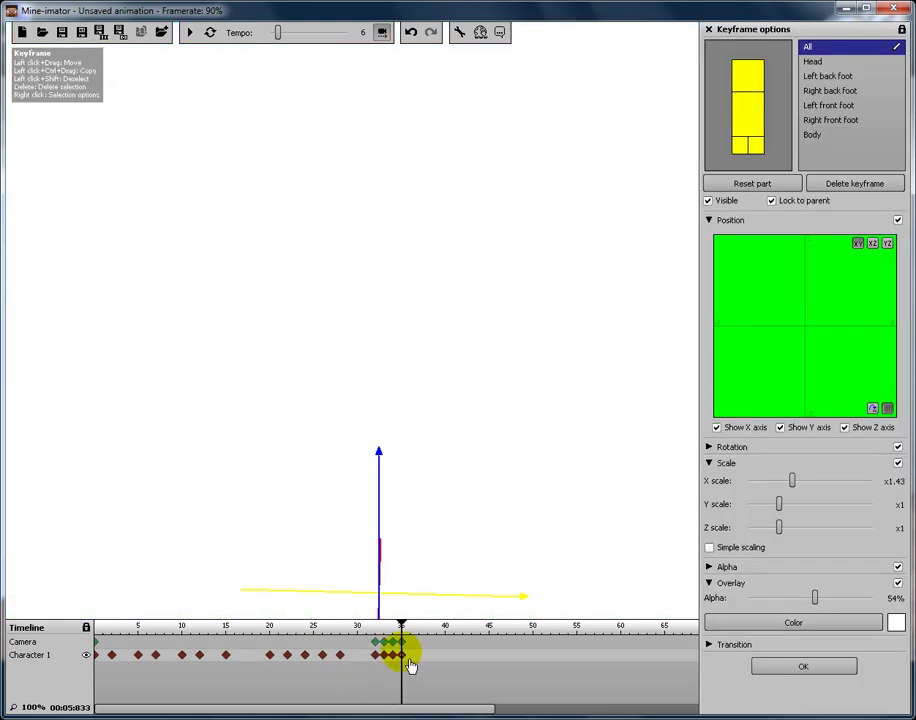
left_click(402, 643)
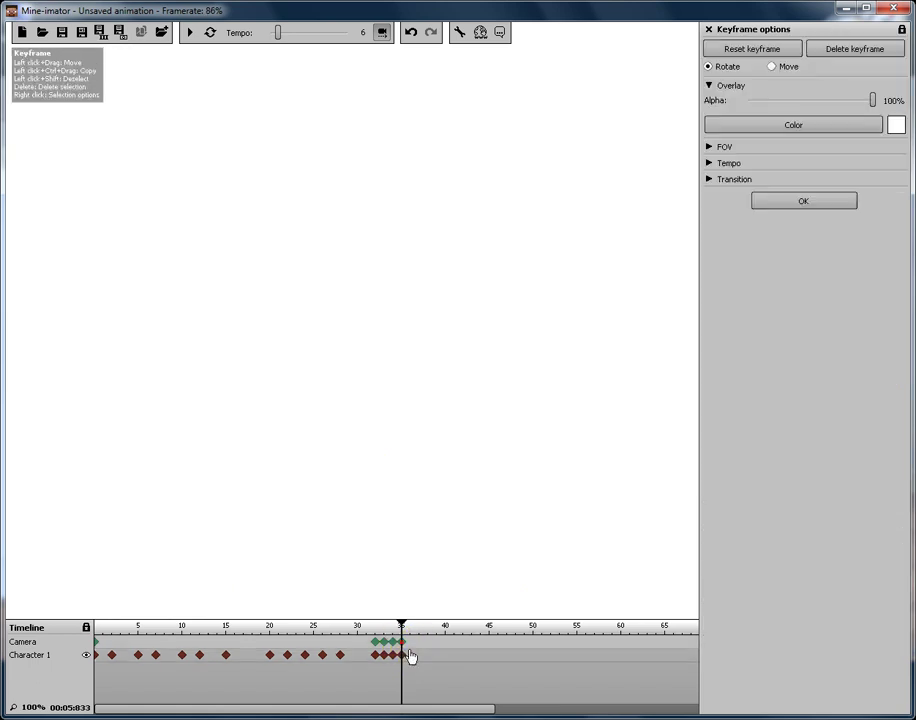
left_click(748, 101)
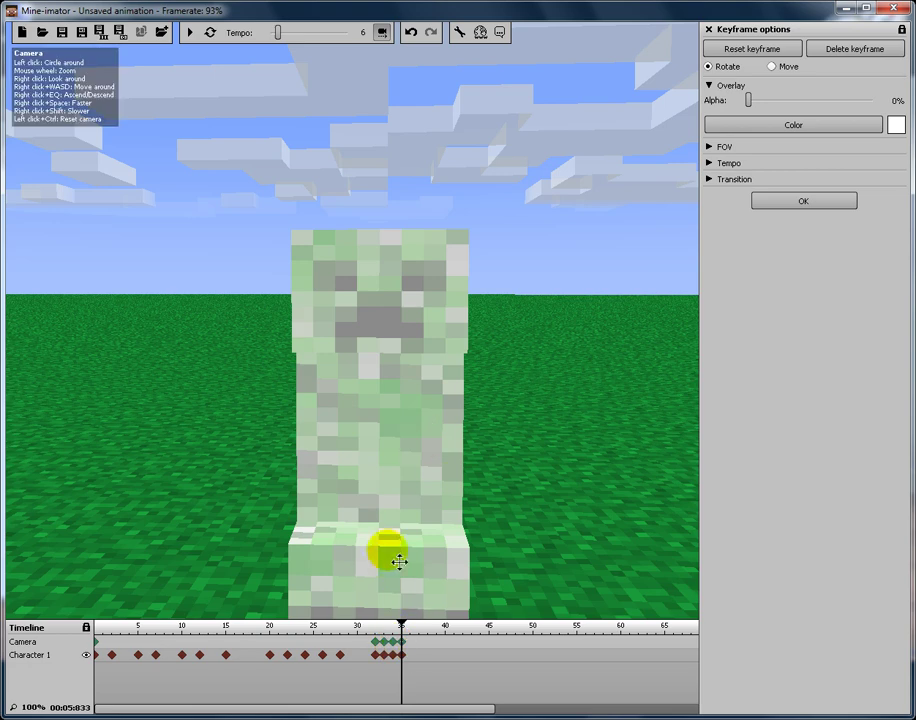
- Set both the alpha and the overlay alpha of Character 1's keyframe at frame 35 to 0%
left_click(401, 655)
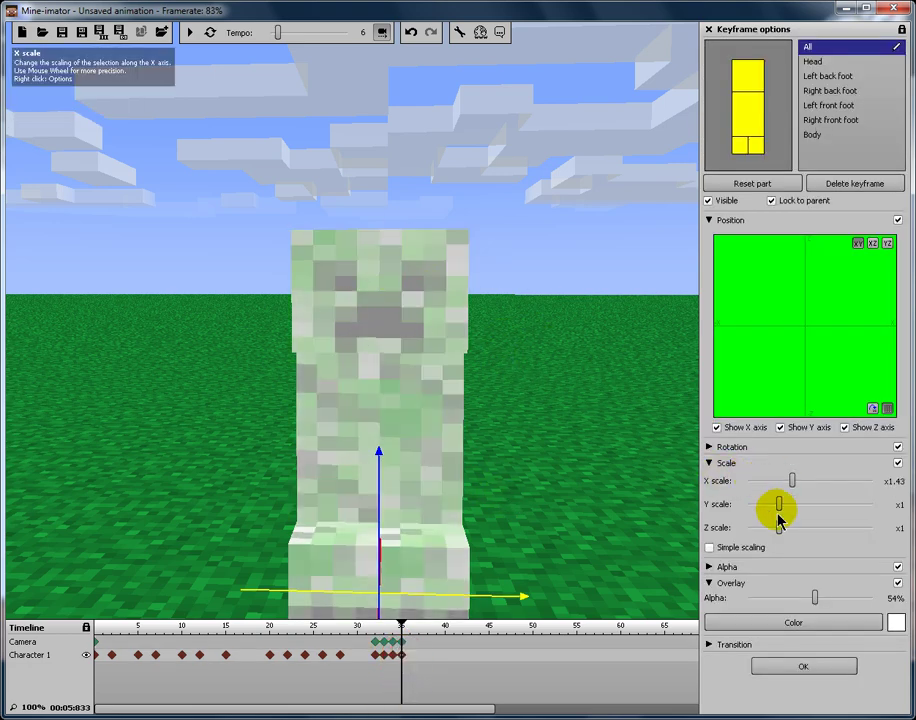
left_click(709, 567)
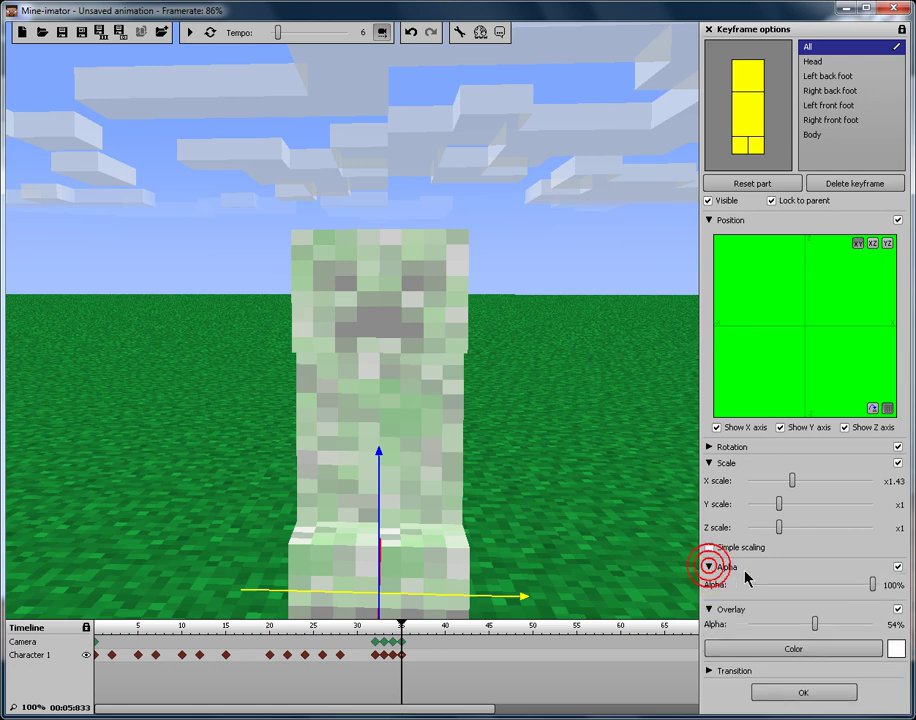
left_click_drag(876, 588, 641, 590)
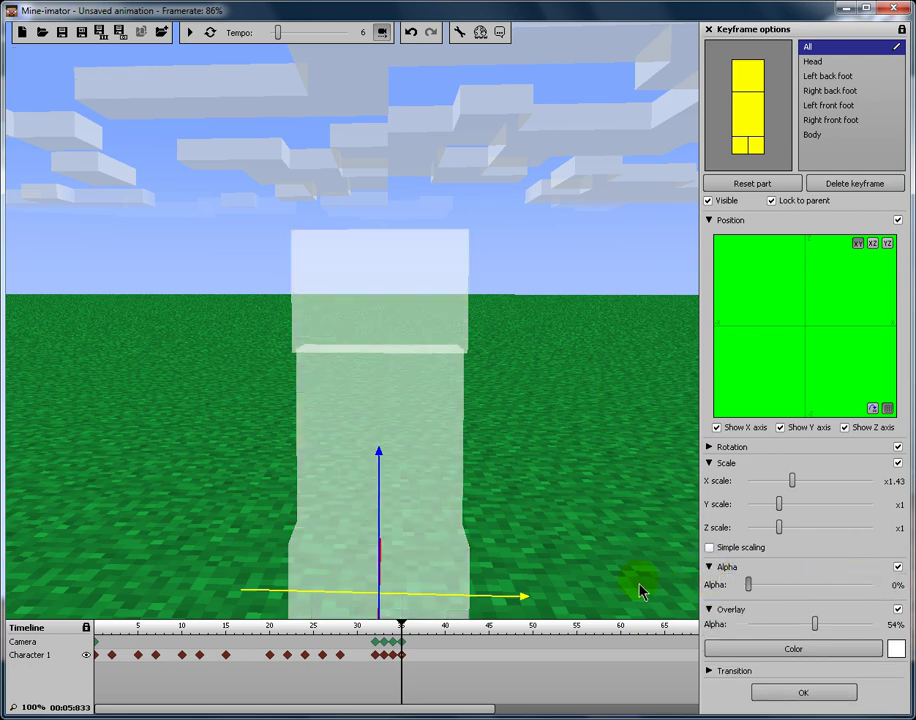
left_click(816, 624)
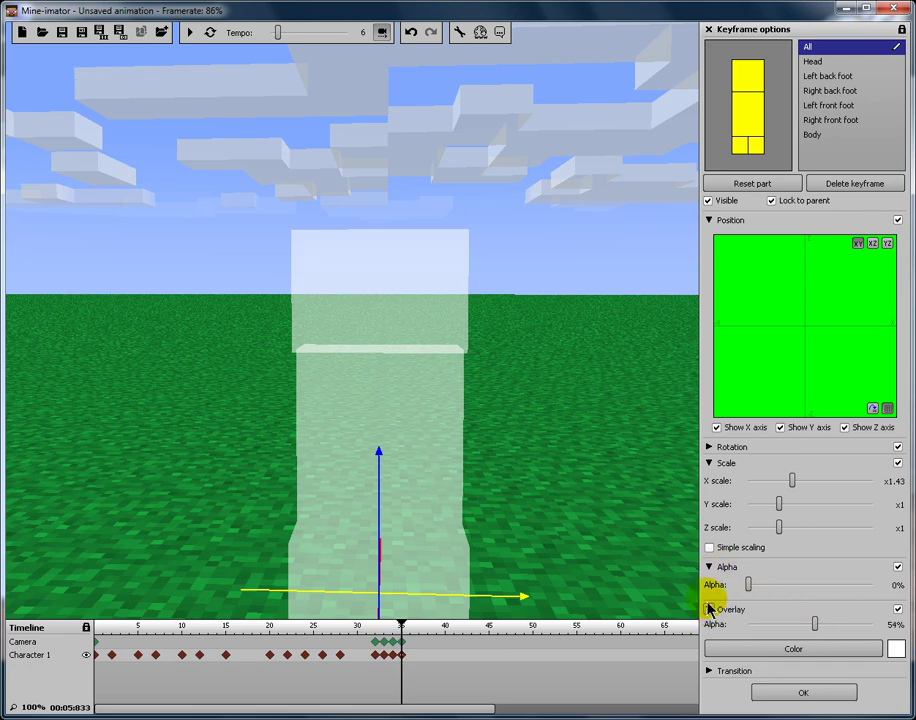
left_click_drag(816, 624, 646, 621)
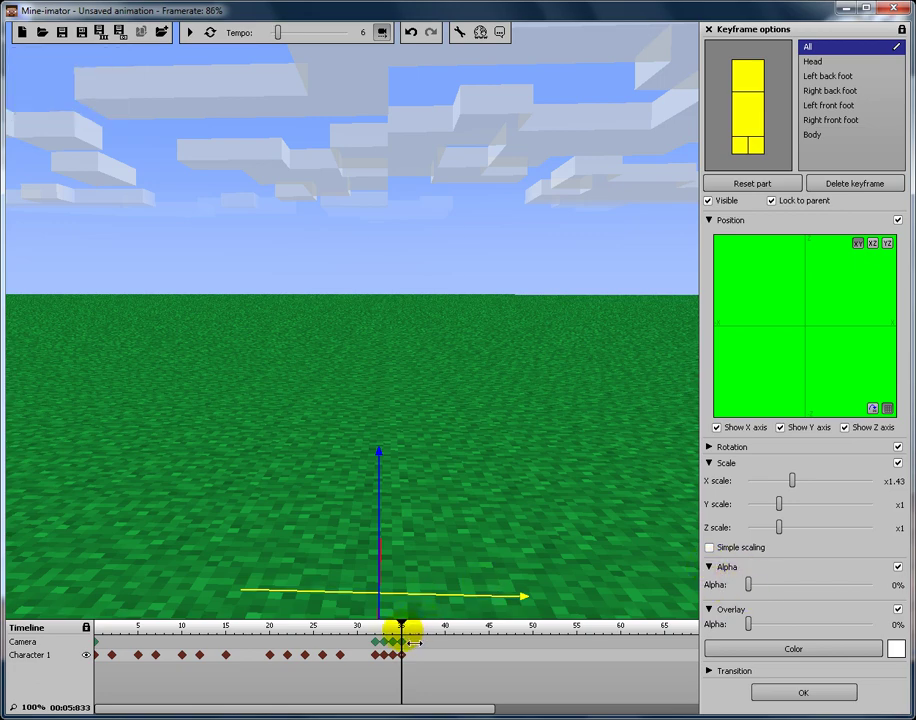
- Play the animation from the start and pause it just after the keyframe at frame 35
left_click_drag(410, 643, 20, 650)
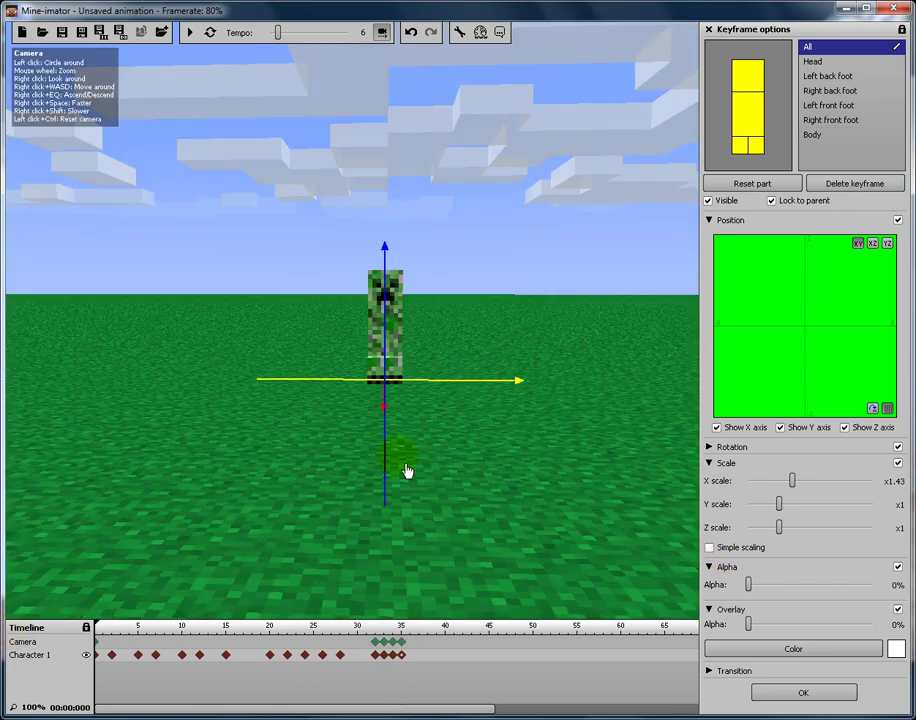
key("space")
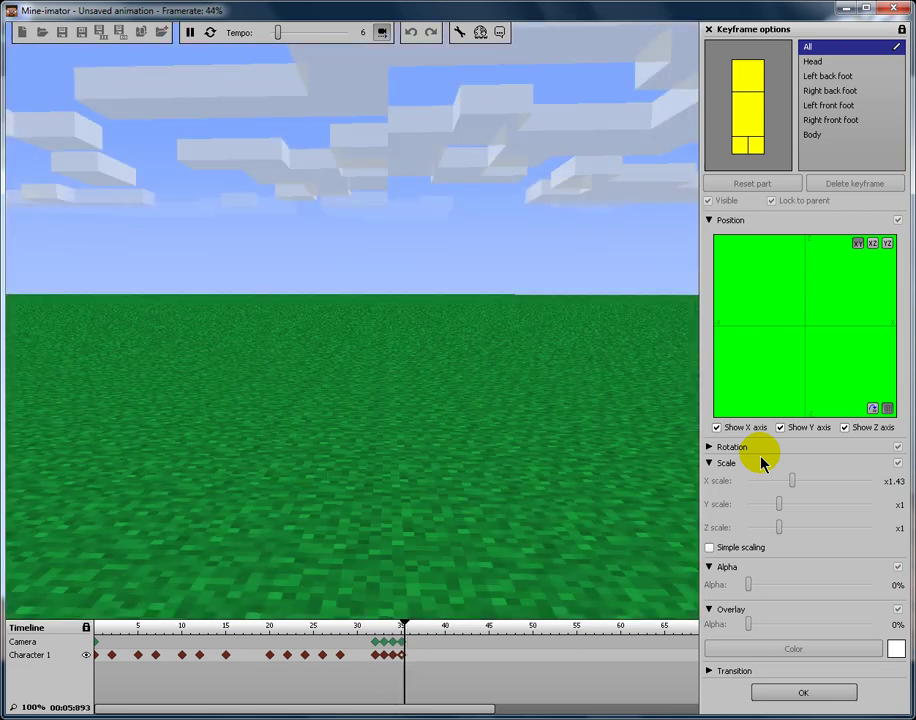
key("space")
- Set both the alpha and the overlay alpha of Character 1's keyframe at frame 34 to 0%
left_click(399, 660)
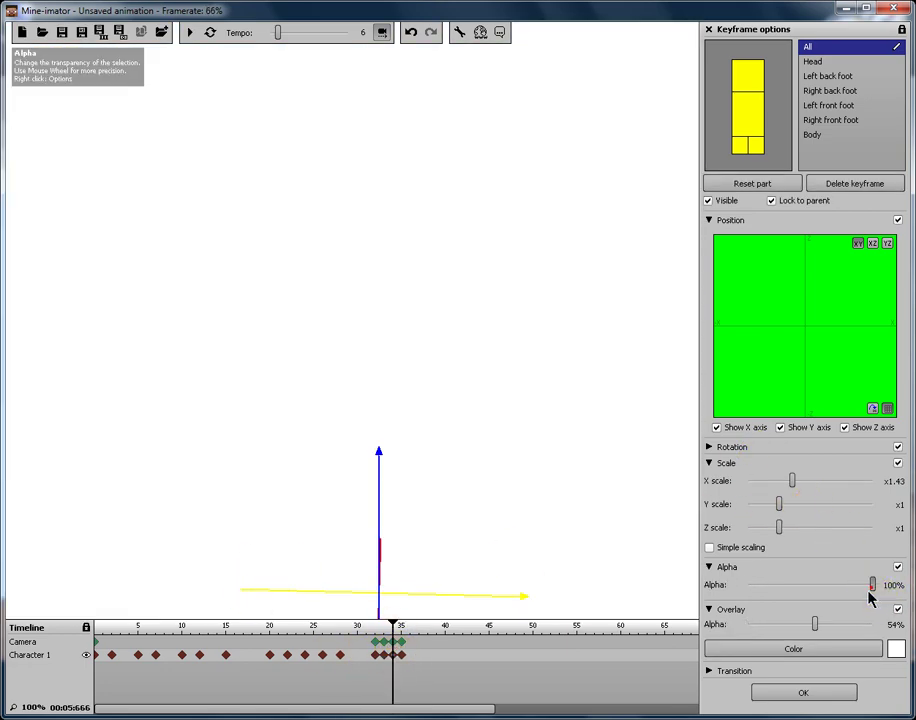
left_click_drag(872, 585, 591, 597)
scroll(805, 628, "down", 5)
left_click_drag(814, 624, 665, 636)
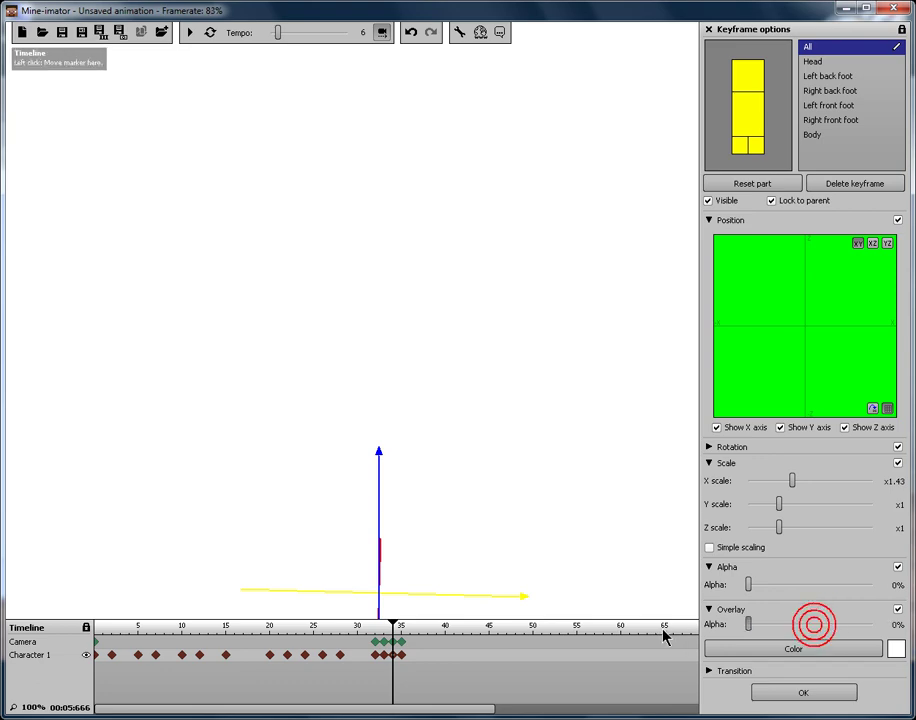
- Play the revised animation from the start, stop it, and place the time marker at frame 38
mouse_move(390, 618)
left_mouse_down()
mouse_move(170, 626)
mouse_move(95, 618)
left_mouse_up()
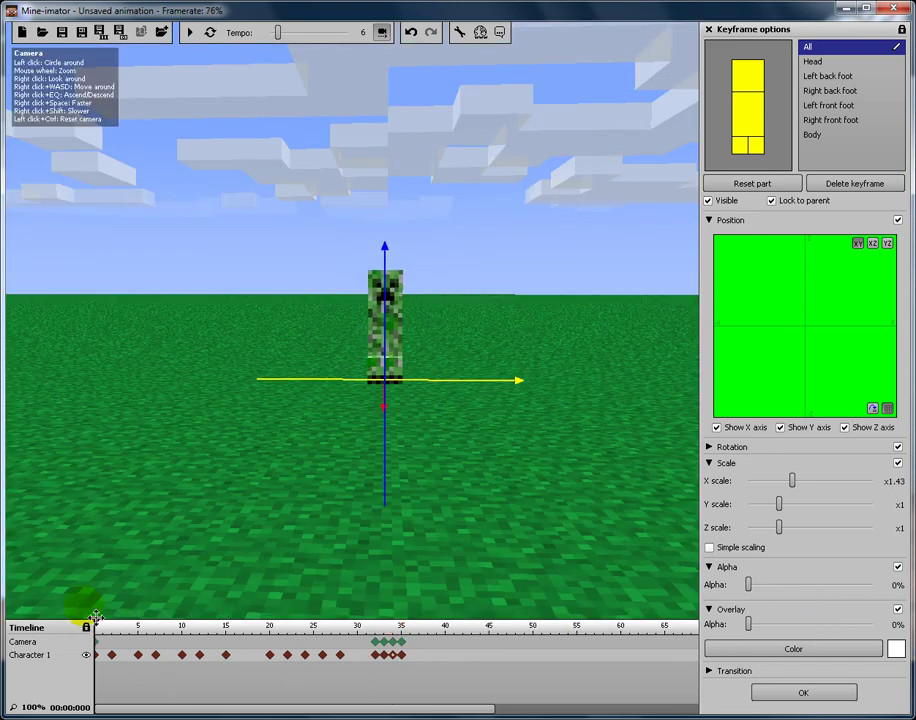
key("space")
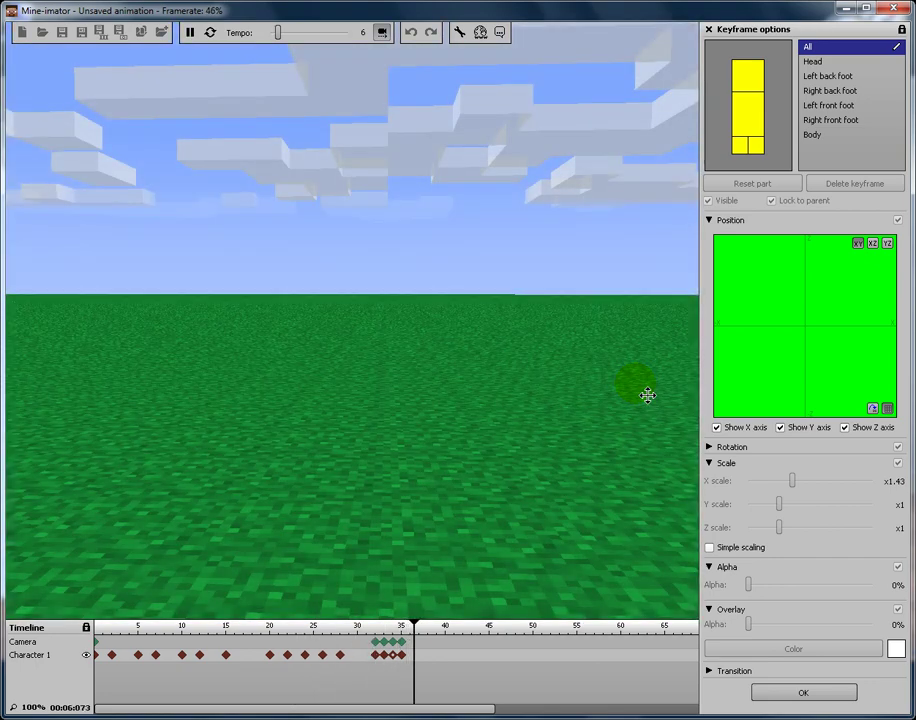
left_click(432, 629)
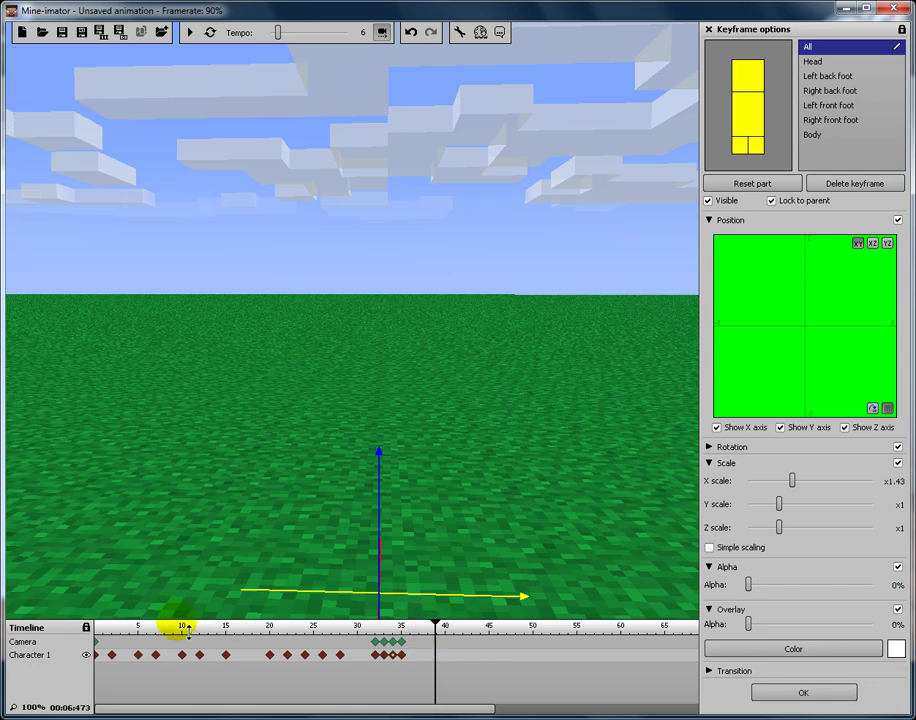
left_click(429, 630)
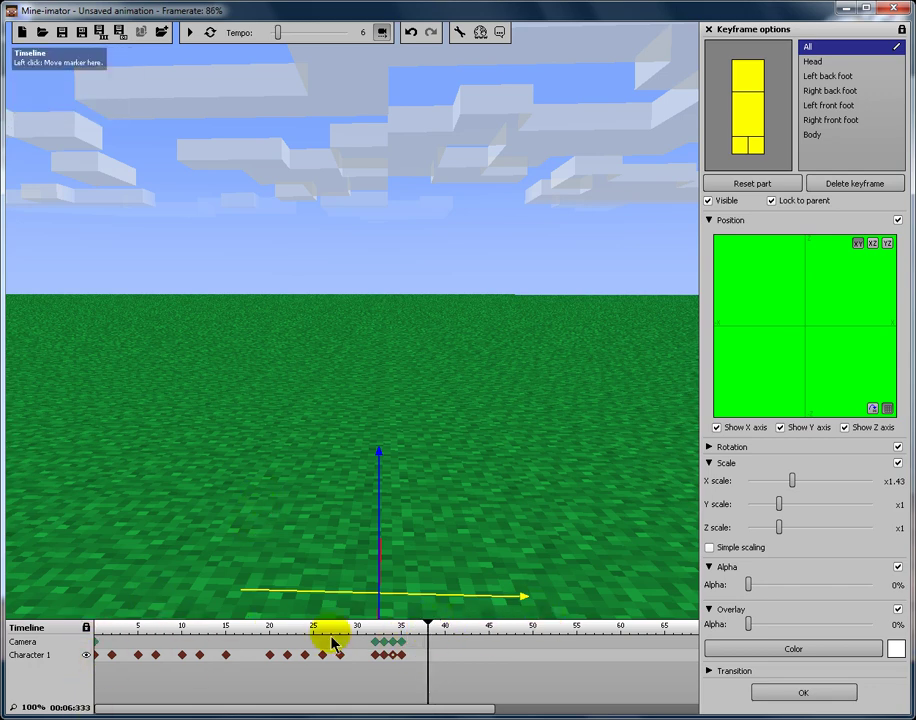
- Return to the start, select Character 1's walking keyframes from frame 0 to 15, and scrub through the walk
left_click(338, 637)
left_click_drag(338, 628, 82, 622)
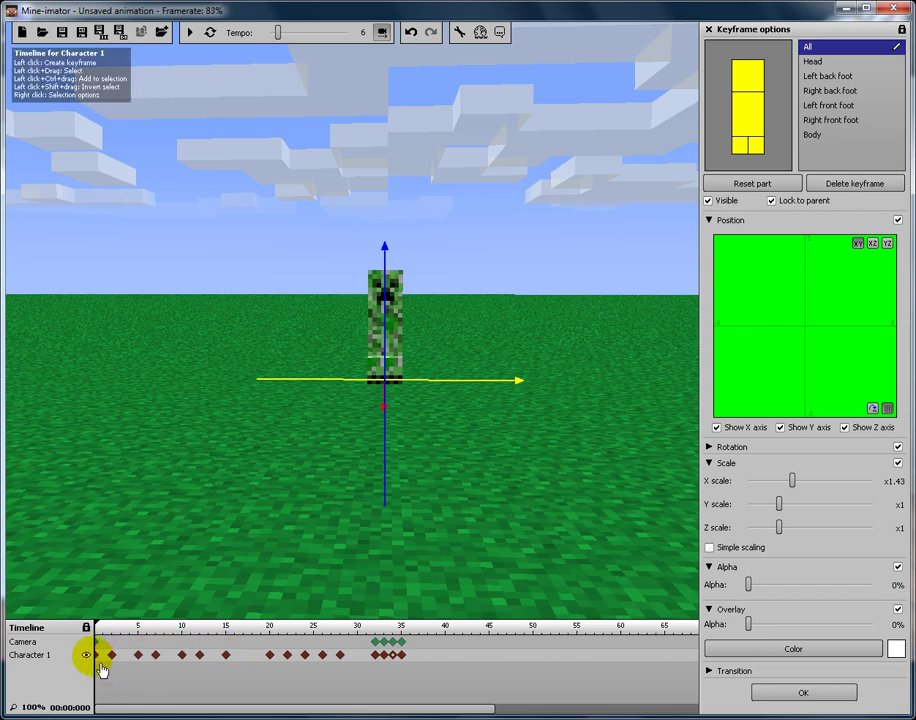
left_click(226, 655)
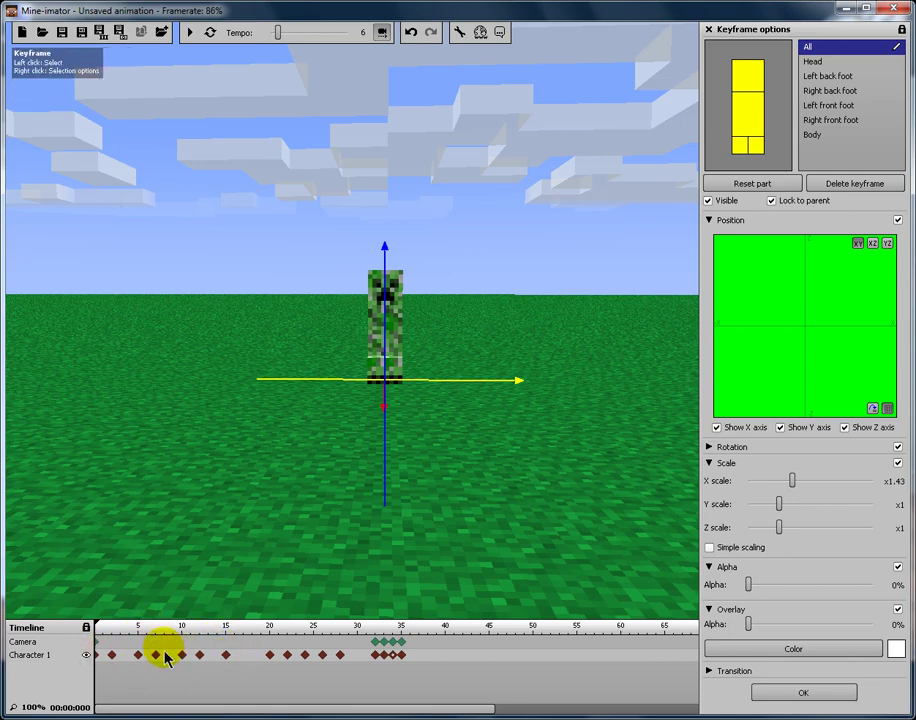
left_click_drag(219, 661, 167, 651)
left_click(239, 675)
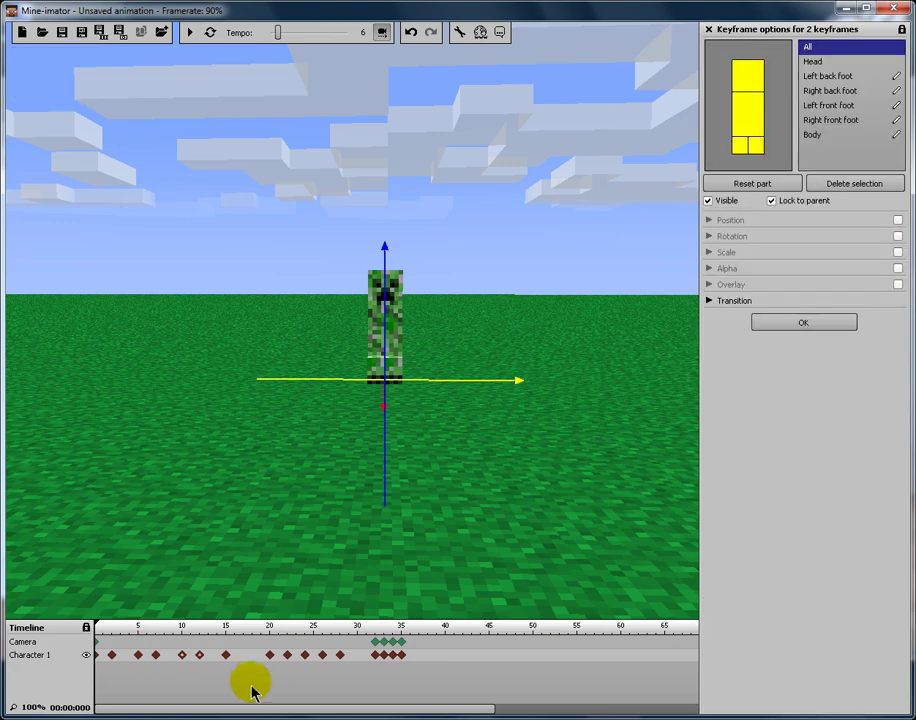
left_click(258, 682)
left_click(204, 660)
mouse_move(239, 660)
left_mouse_down()
mouse_move(80, 672)
mouse_move(128, 631)
mouse_move(86, 629)
mouse_move(232, 635)
left_mouse_up()
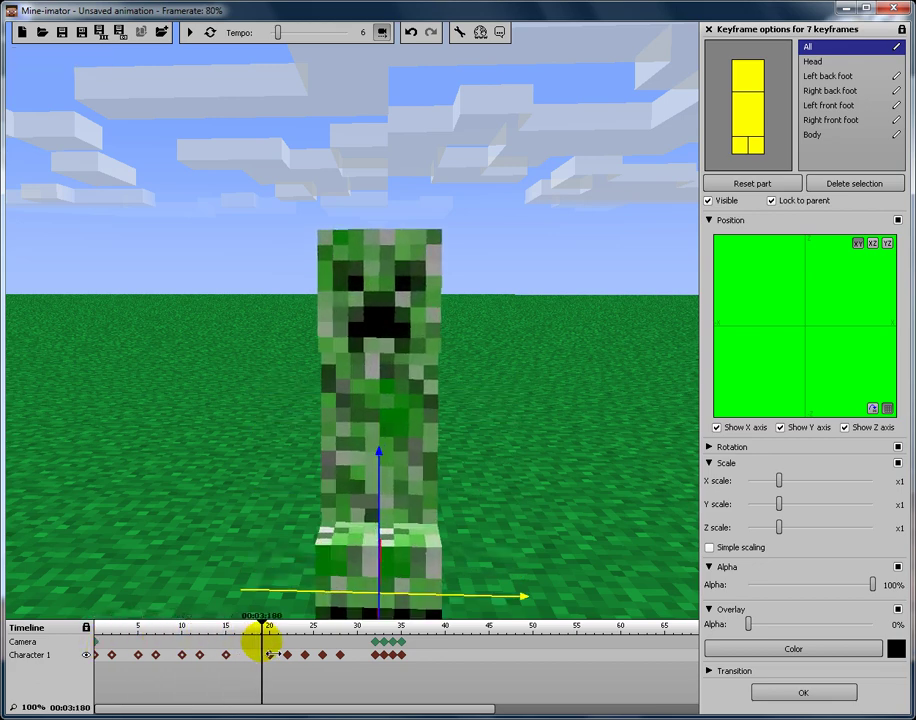
- Select Character 1's five keyframes from frame 20 to 28 and scrub through the flashing up to frame 32
left_click(250, 645)
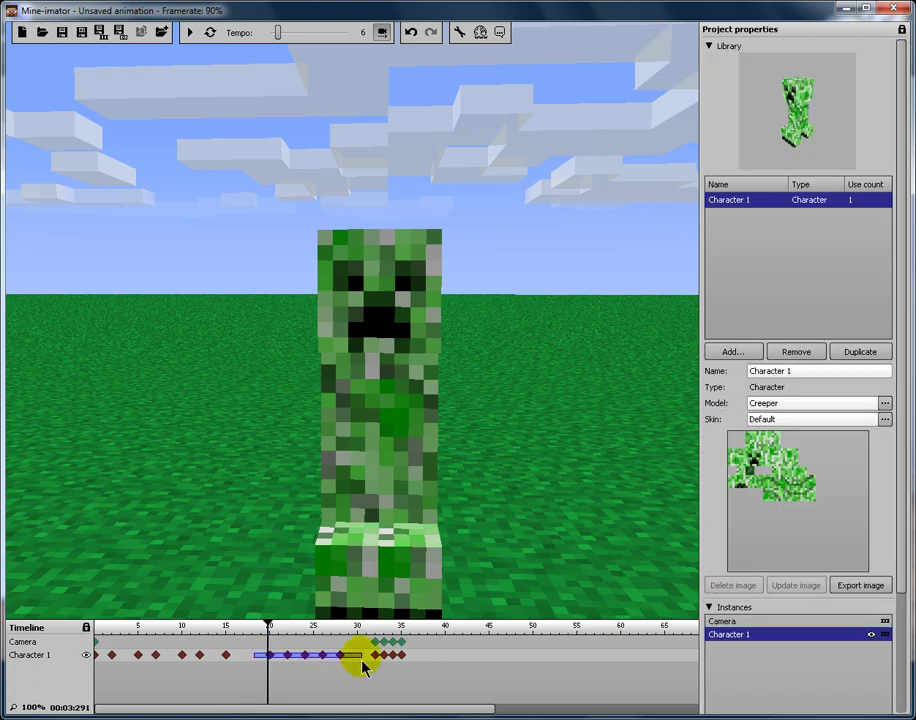
left_click_drag(363, 668, 362, 667)
left_click_drag(270, 636, 299, 638)
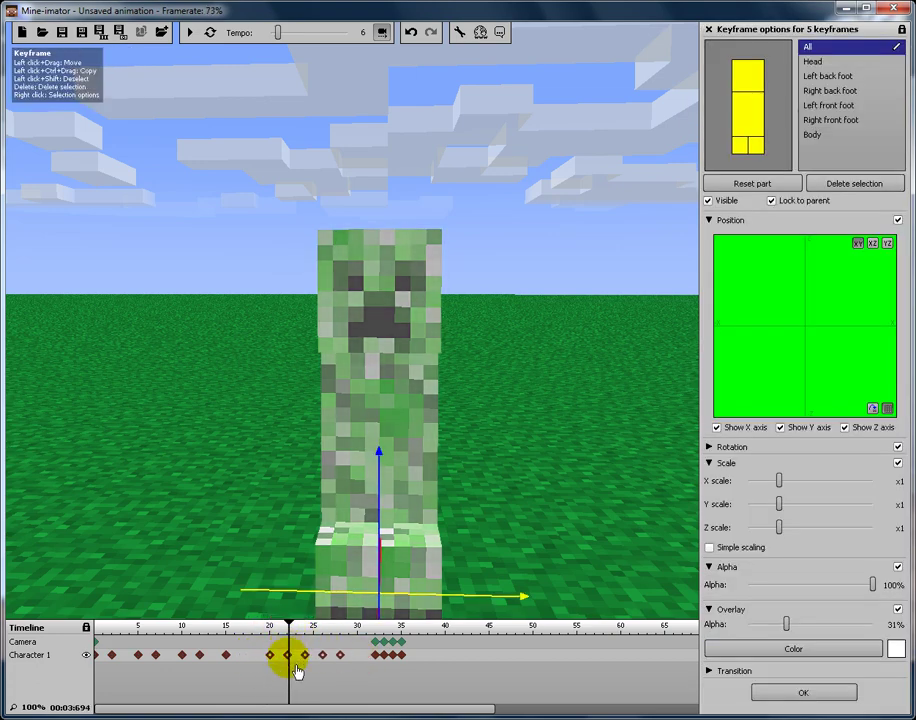
left_click(302, 633)
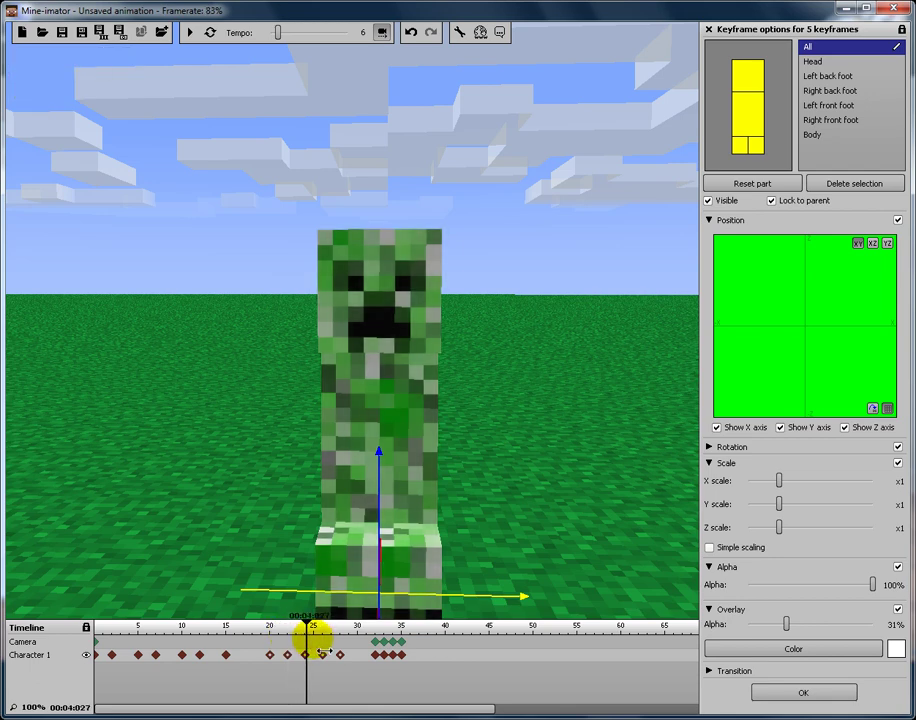
mouse_move(310, 639)
left_mouse_down()
mouse_move(372, 645)
mouse_move(380, 655)
left_mouse_up()
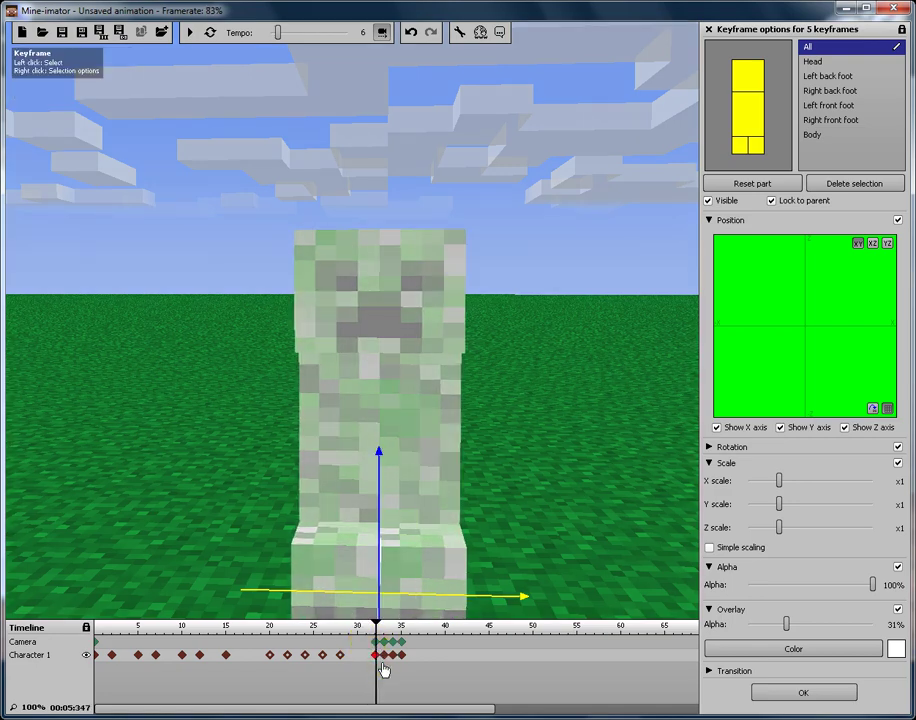
- Examine the scale and overlay settings of Character 1's keyframe at frame 32
left_click(368, 655)
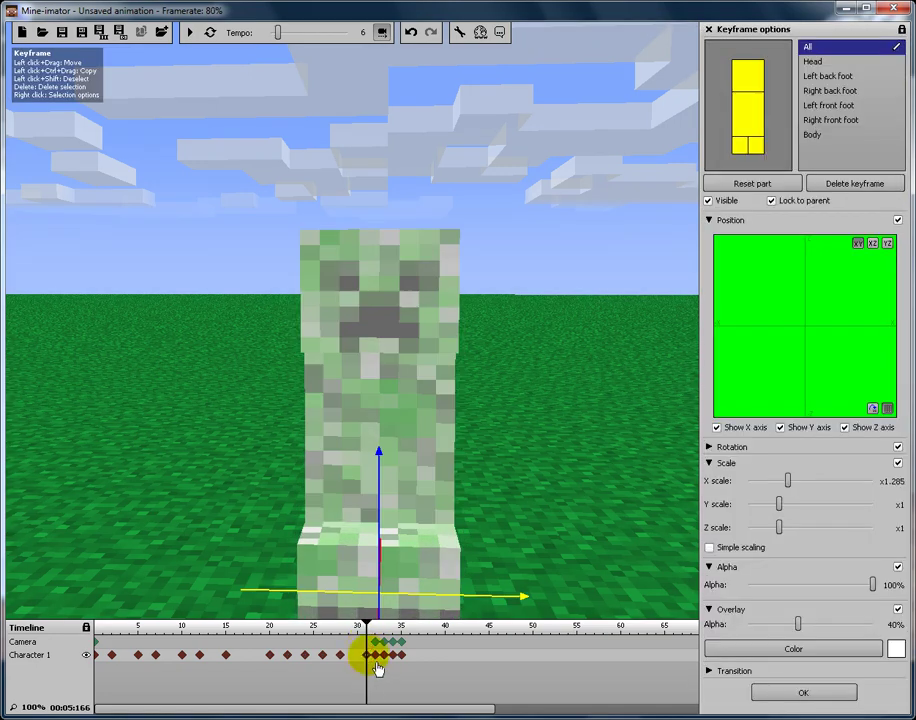
left_click(378, 668)
left_click(375, 655)
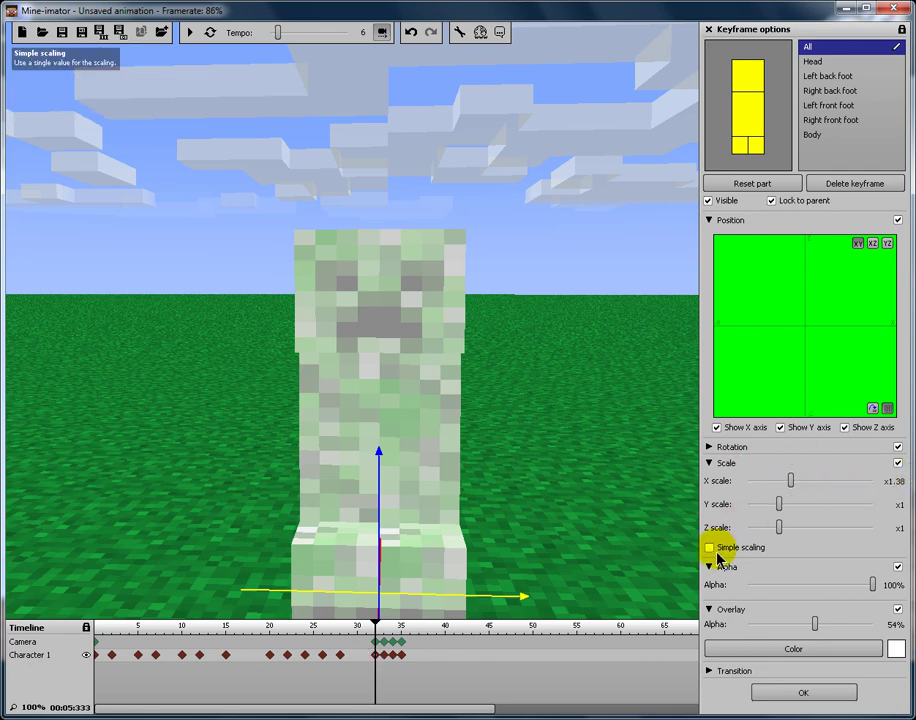
left_click(709, 547)
left_click(710, 501)
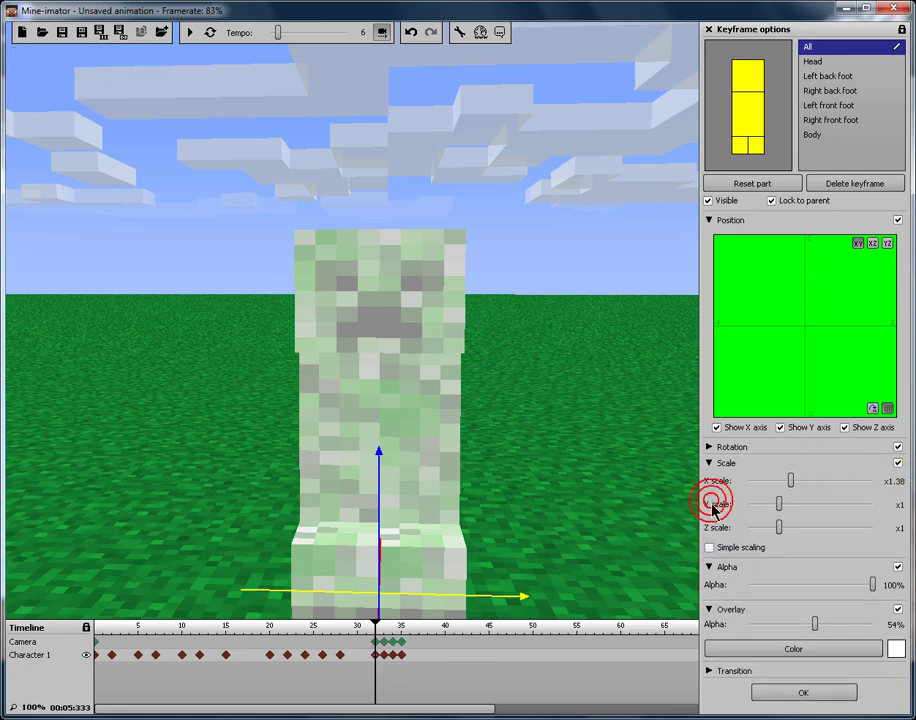
- Examine the Camera overlay at frame 33 and Character 1's alpha settings at frame 34
left_click_drag(374, 625, 384, 625)
left_click(387, 643)
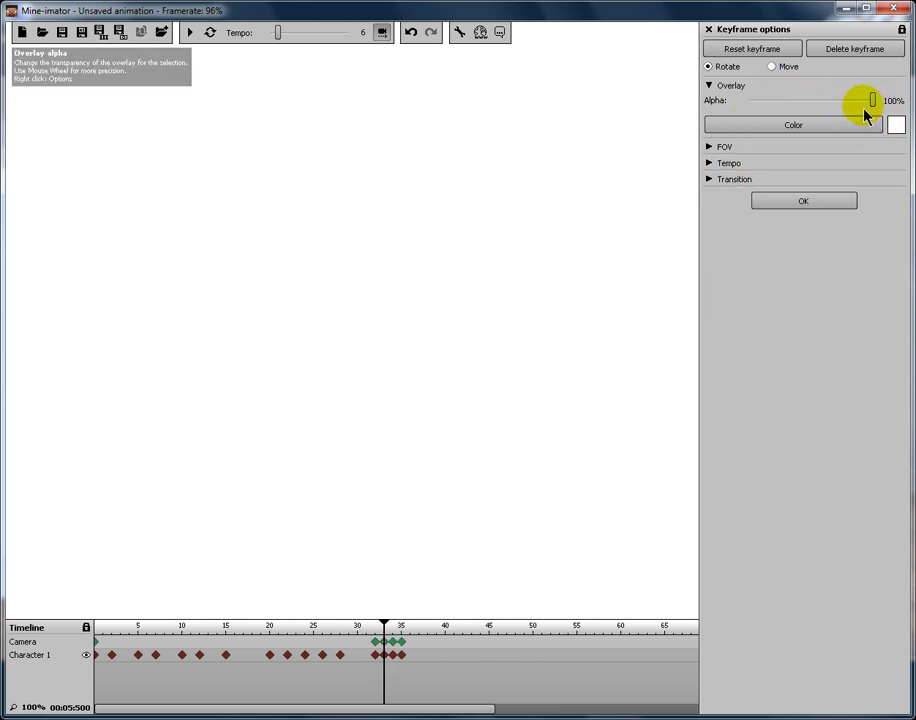
left_click_drag(392, 623, 396, 640)
left_click(390, 657)
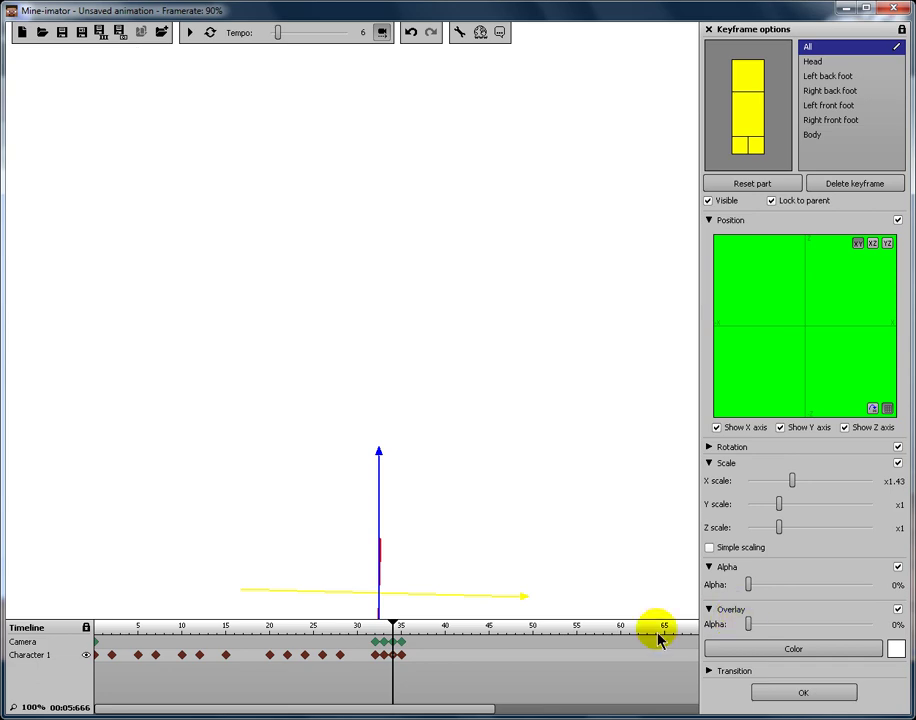
- Try setting the Camera overlay alpha at frame 33 to 0% while keeping it at 100% at frame 34
mouse_move(395, 629)
left_mouse_down()
mouse_move(464, 630)
mouse_move(316, 630)
left_mouse_up()
left_click(383, 628)
left_click(384, 641)
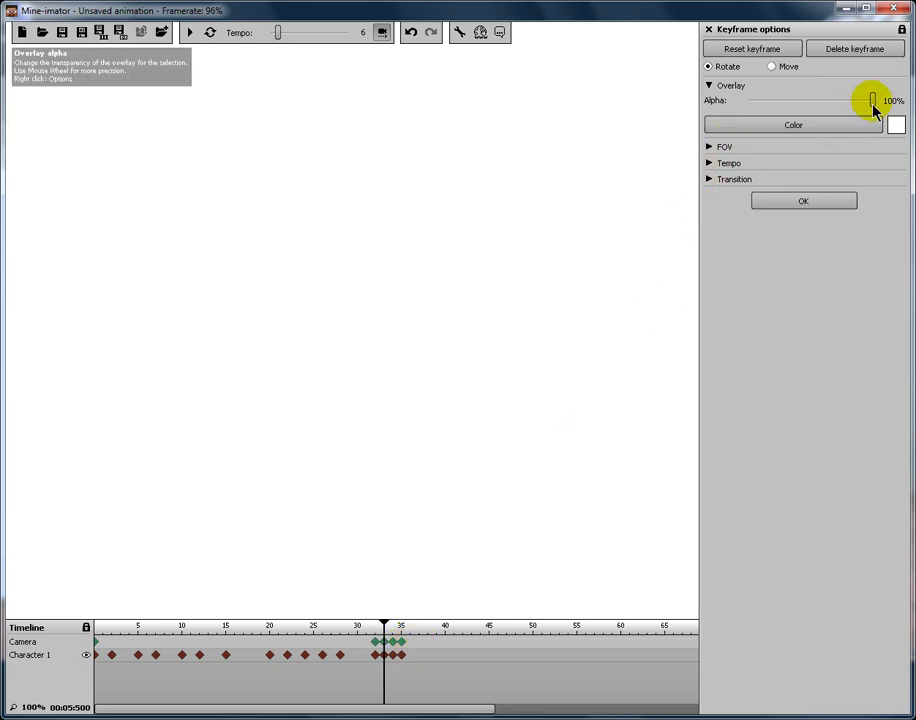
left_click_drag(873, 101, 677, 117)
left_click(393, 641)
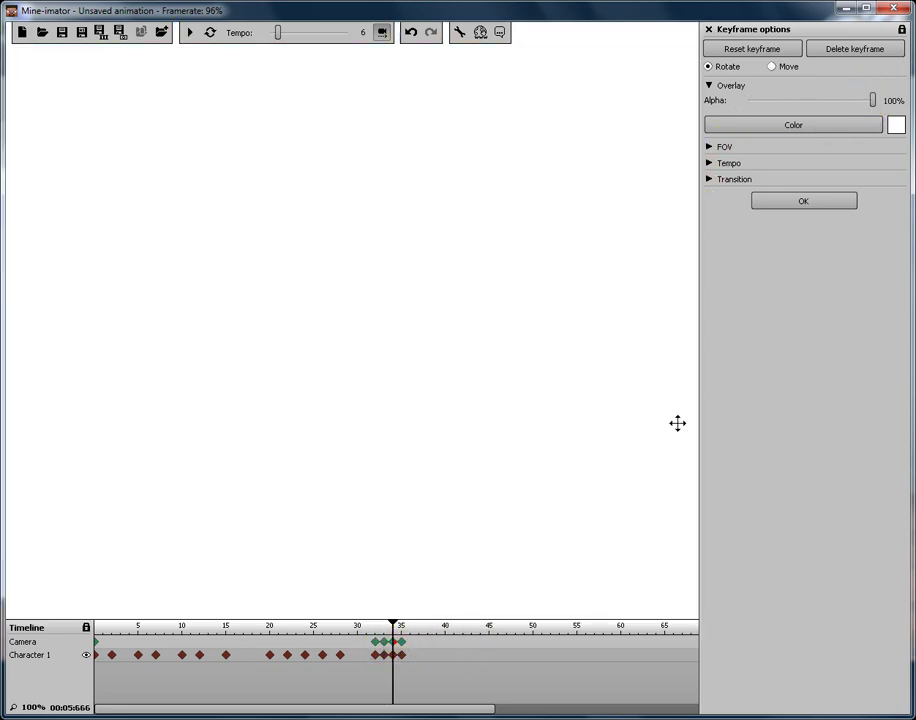
mouse_move(826, 88)
left_mouse_down()
mouse_move(795, 112)
mouse_move(686, 117)
mouse_move(882, 112)
left_mouse_up()
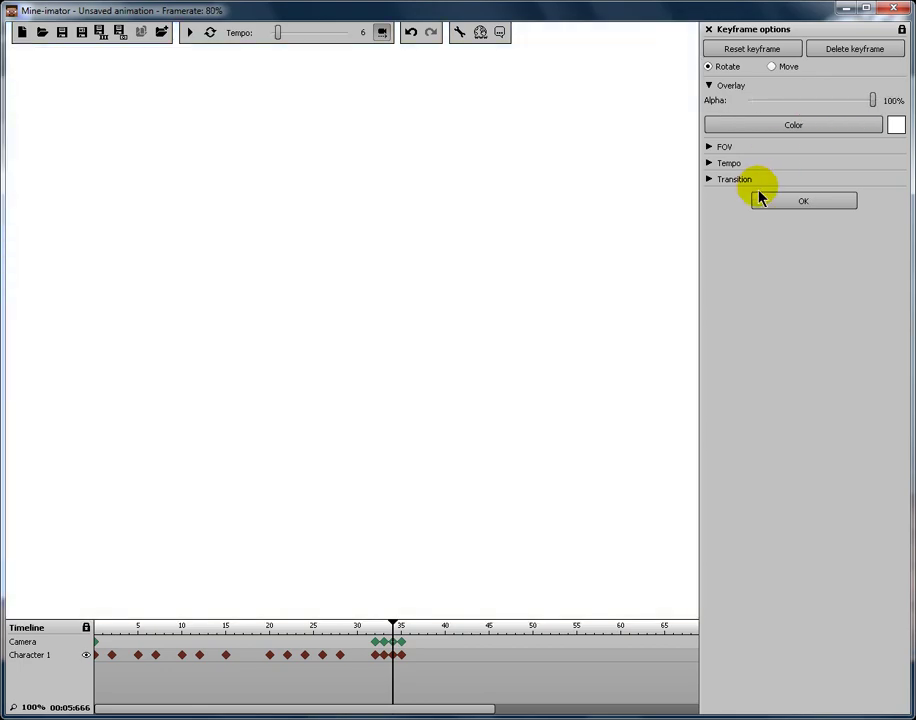
- Undo the overlay alpha change on the Camera keyframe at frame 33 and reselect that keyframe
key("ctrl+z")
key("ctrl+z")
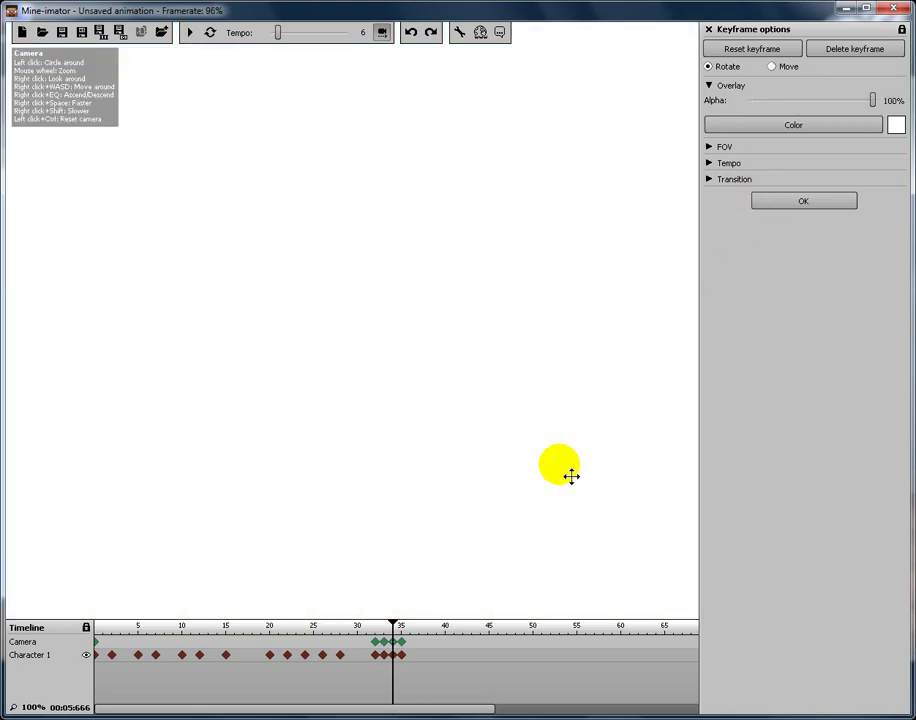
left_click(428, 641)
left_click(384, 641)
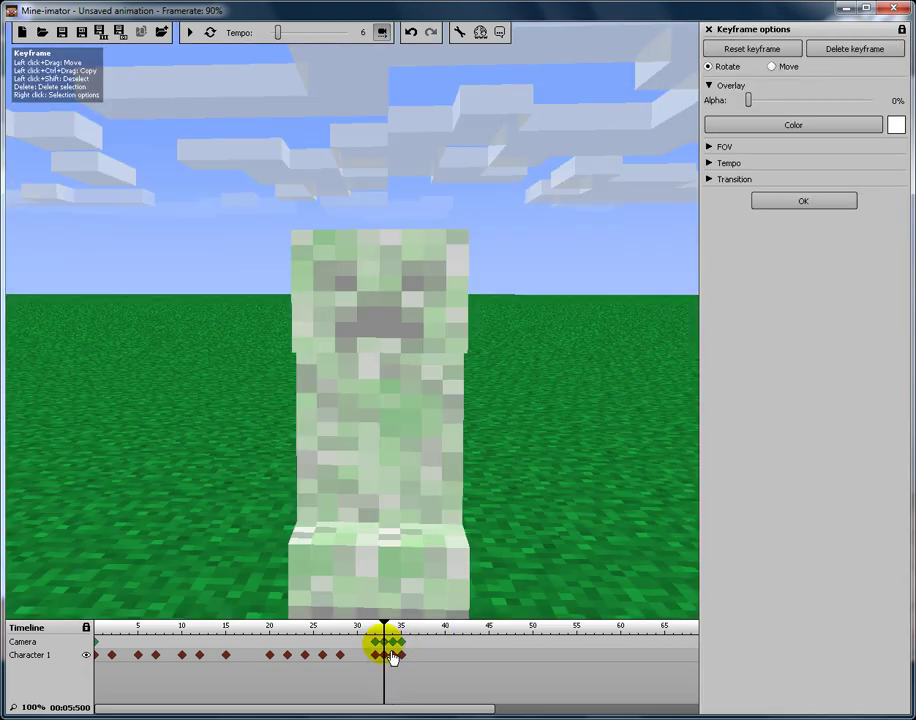
left_click(407, 645)
left_click(384, 641)
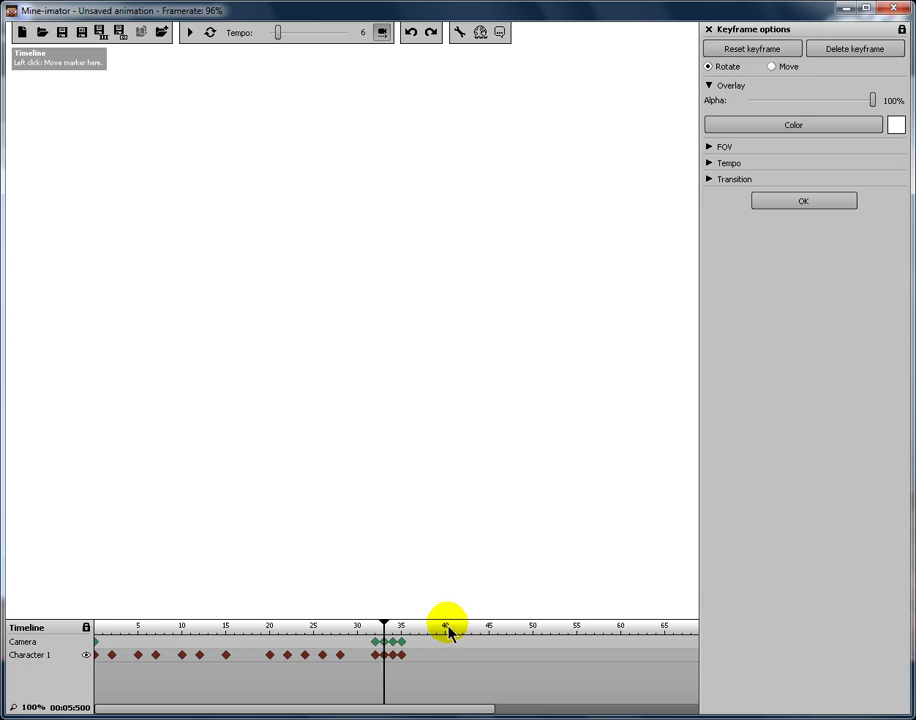
- Check the Camera overlay settings at frame 32, rewind to the start of the timeline and briefly play the animation
left_click(375, 641)
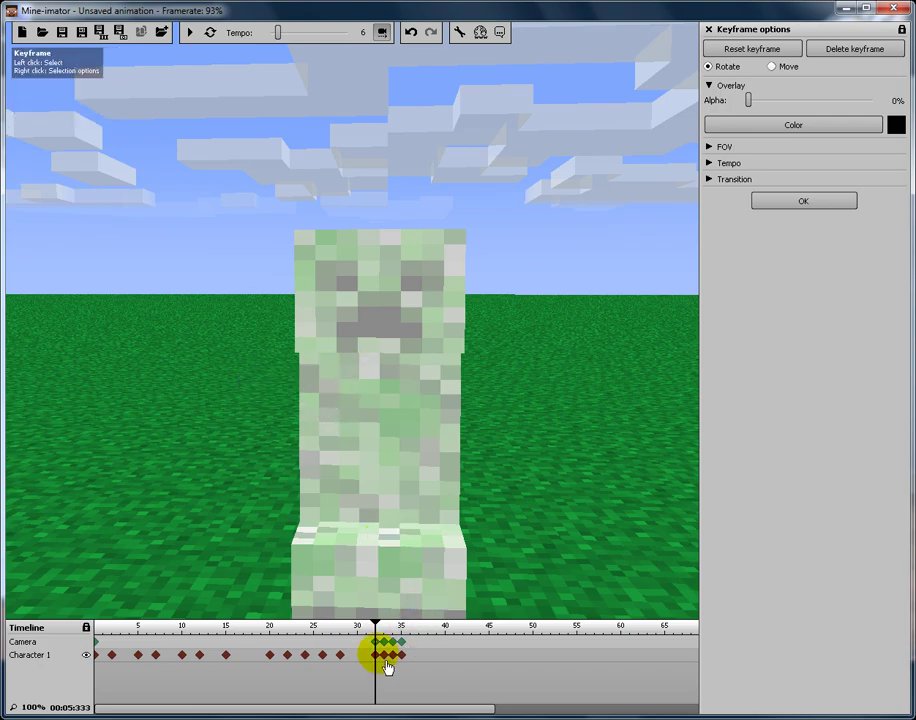
left_click(437, 655)
left_click(424, 638)
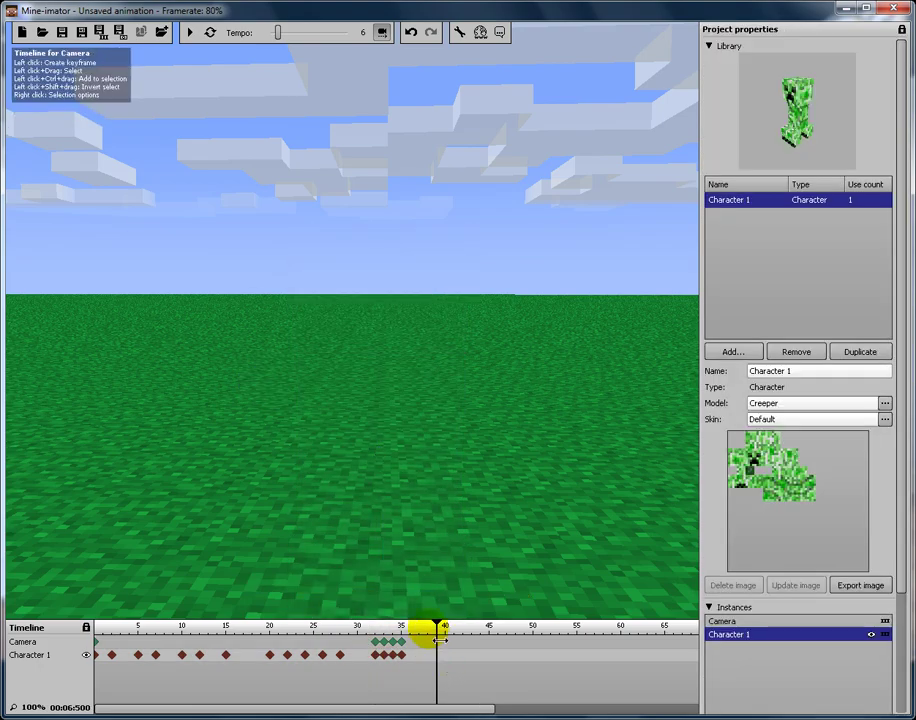
right_click_drag(344, 499, 217, 352)
left_click_drag(445, 648, 78, 628)
key("s")
right_click_drag(268, 396, 268, 396)
key("space")
key("space")
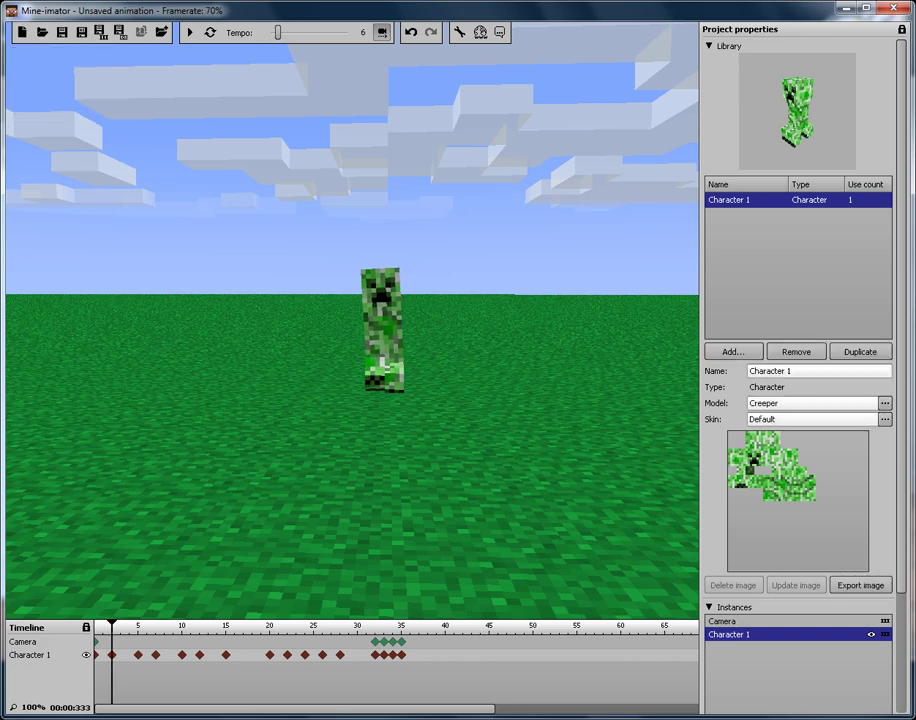
- Disable the animation Camera, rewind to frame 0 and play the creeper animation past its last keyframe
left_click(84, 643)
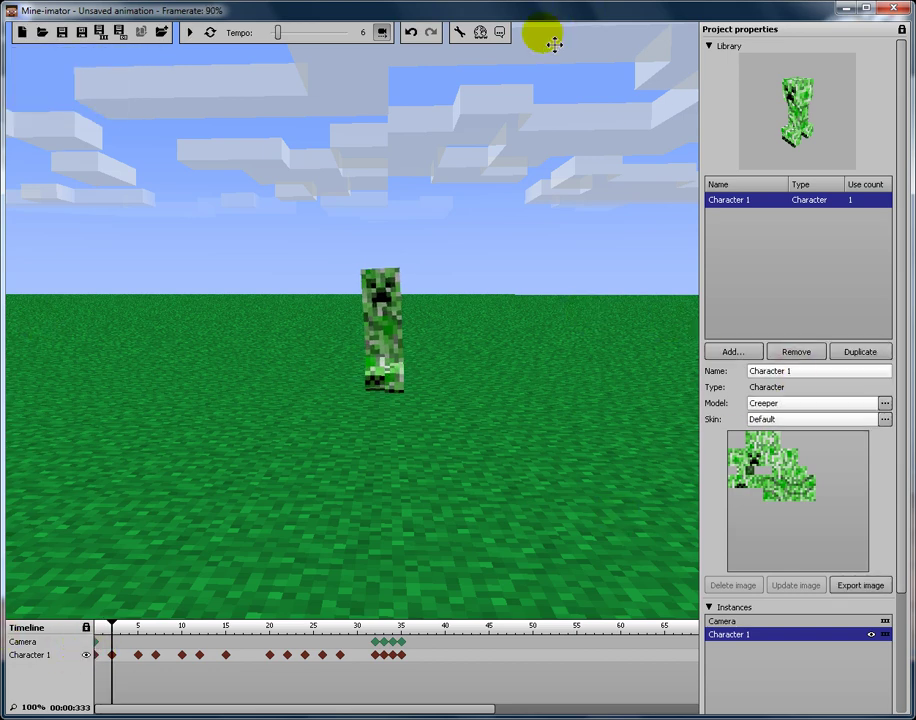
left_click(381, 32)
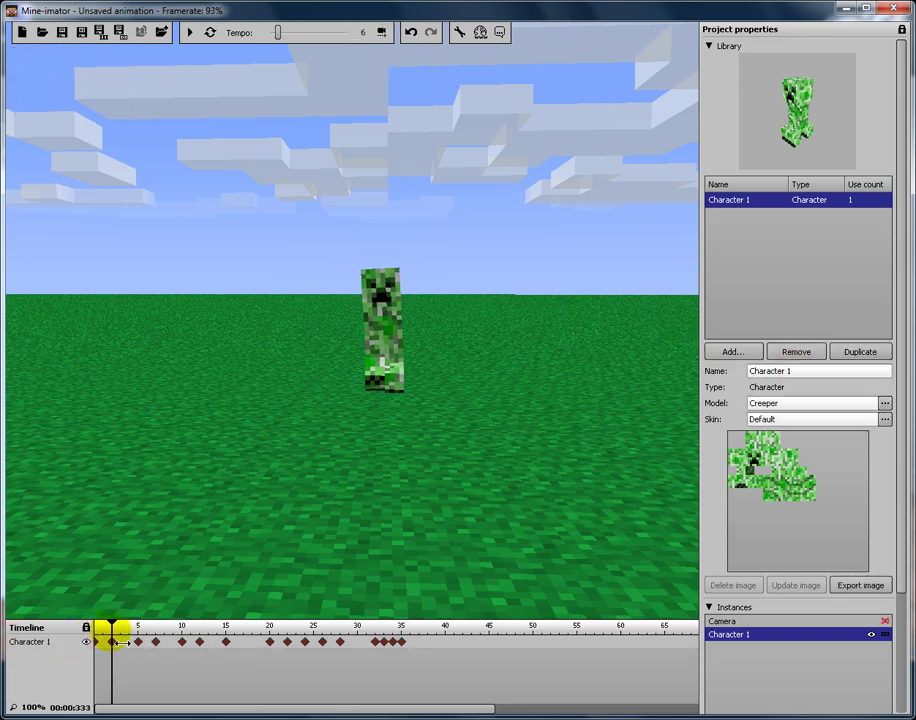
left_click_drag(109, 631, 13, 631)
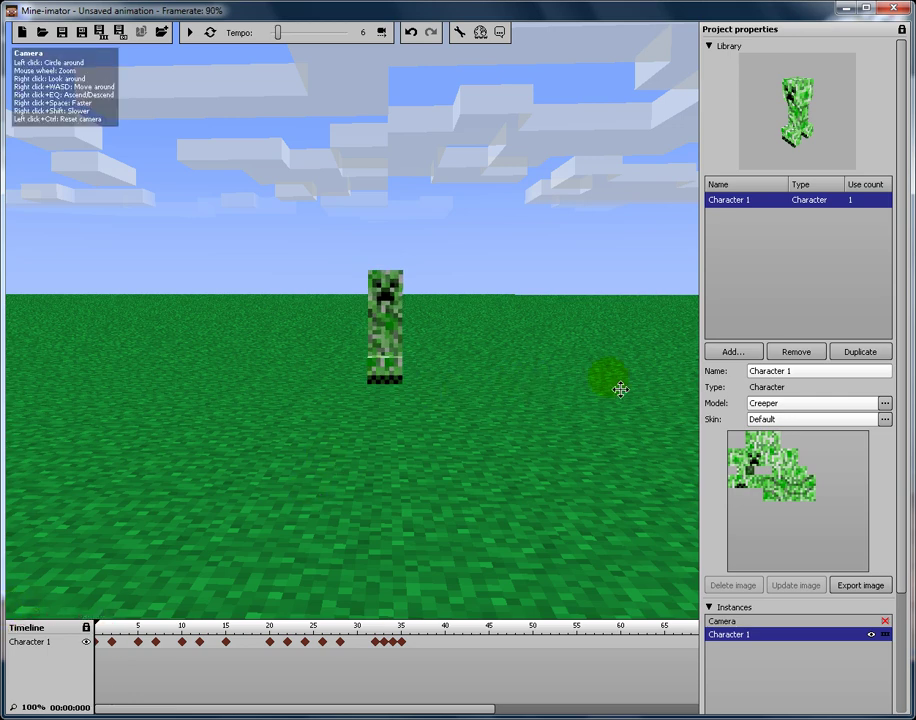
key("space")
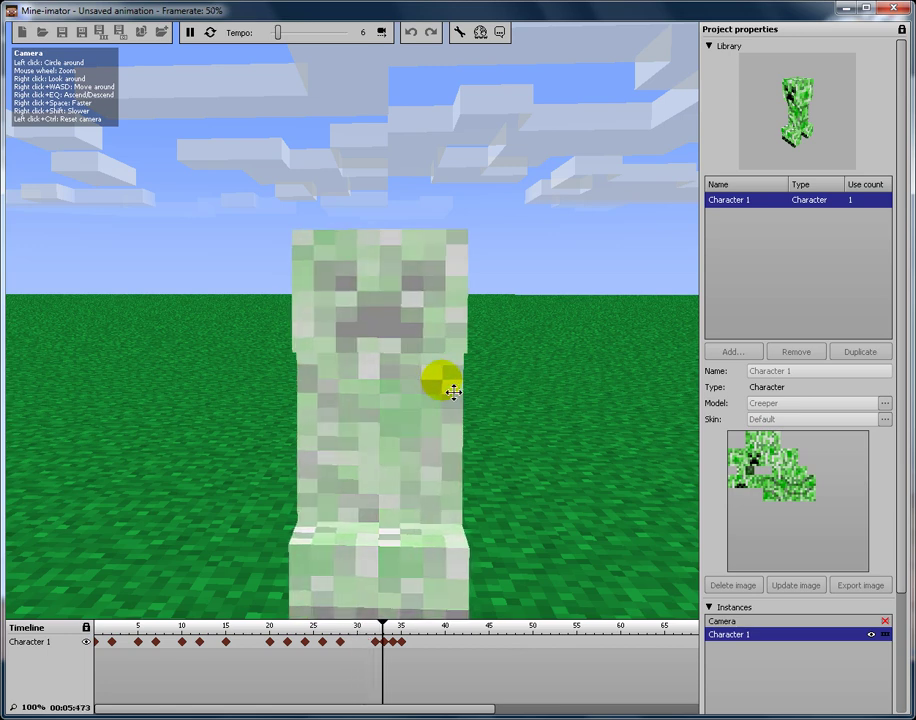
key("space")
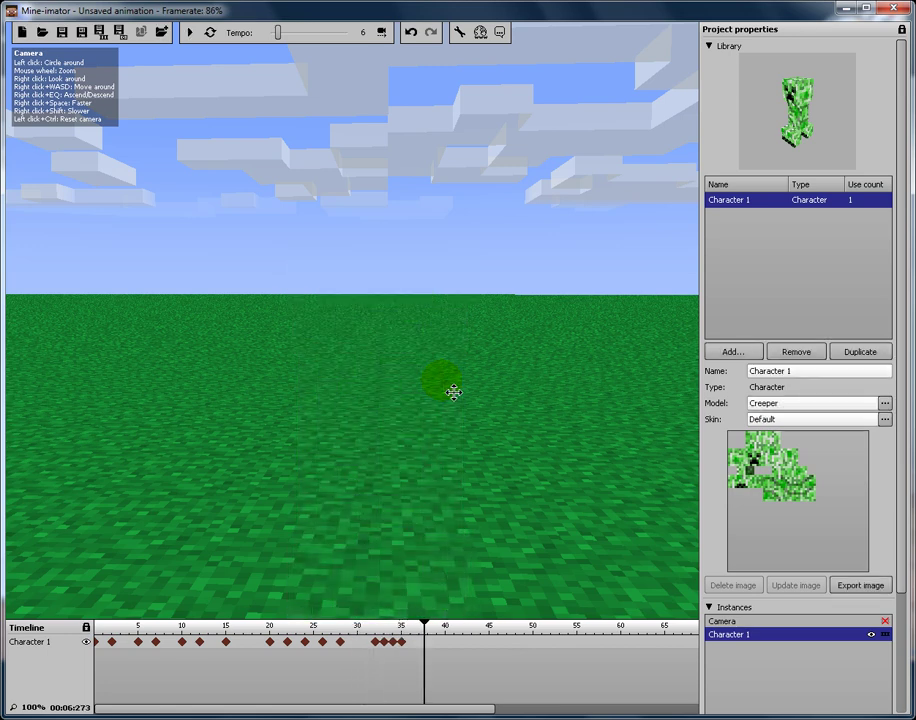